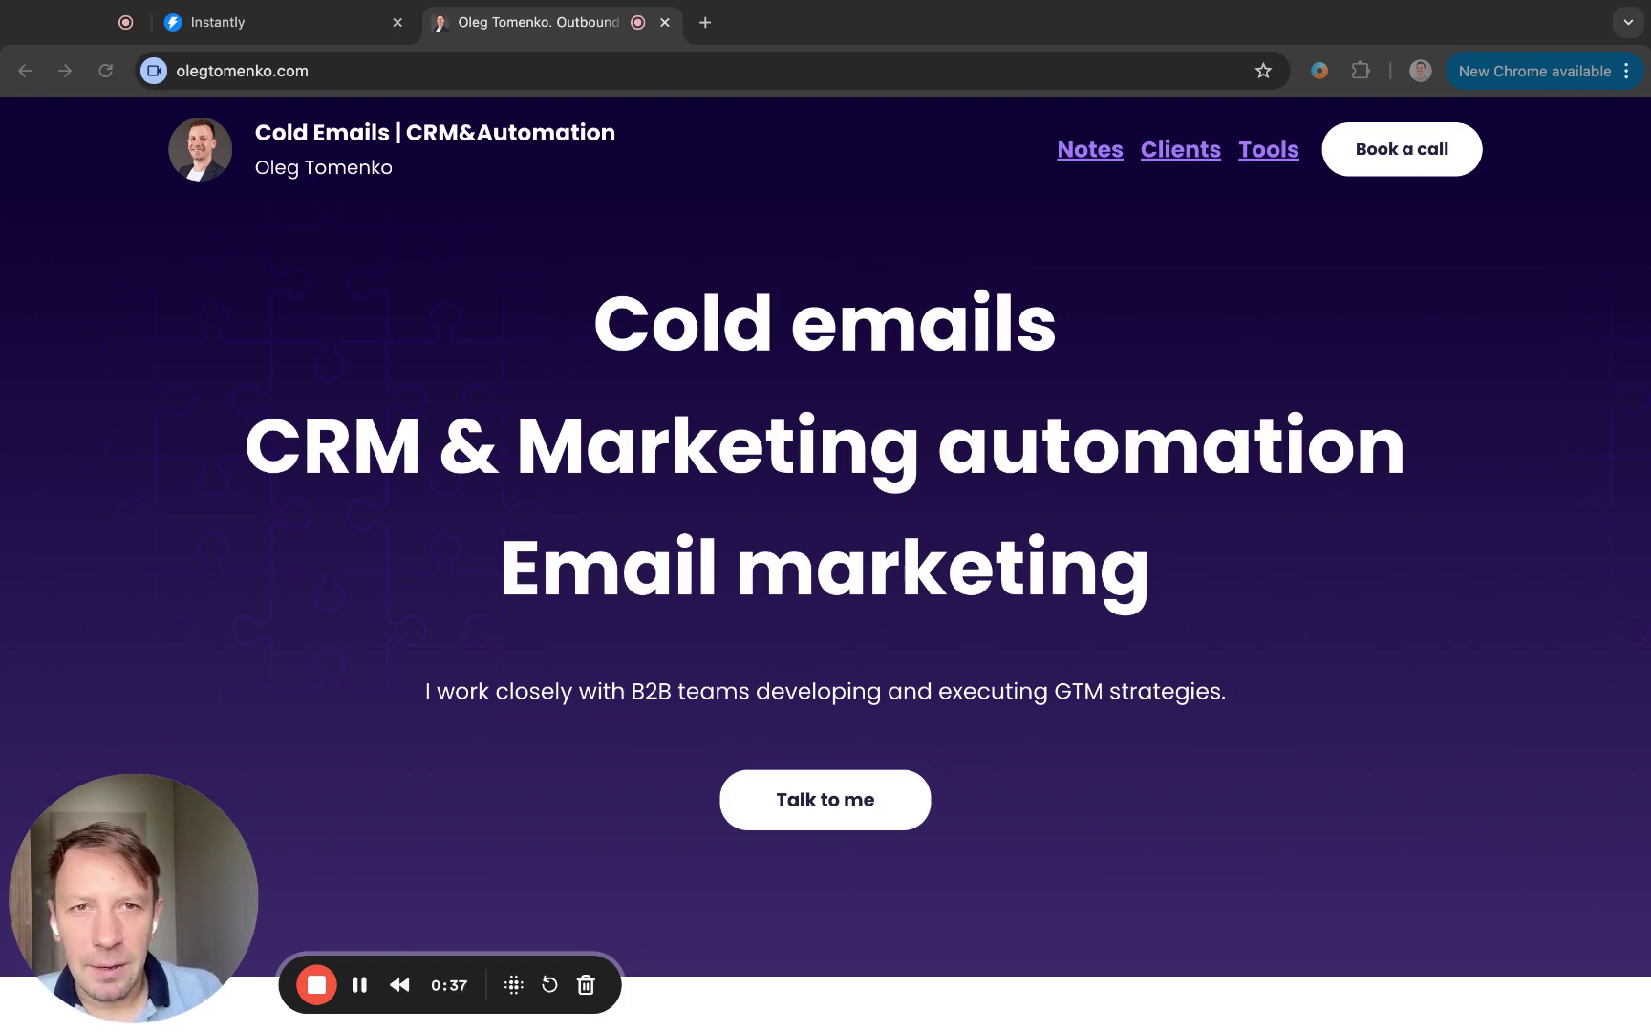
# Open the notes articles on Oleg Tomenko's site and the Google Workspace setup guide
pyautogui.click(1091, 155)
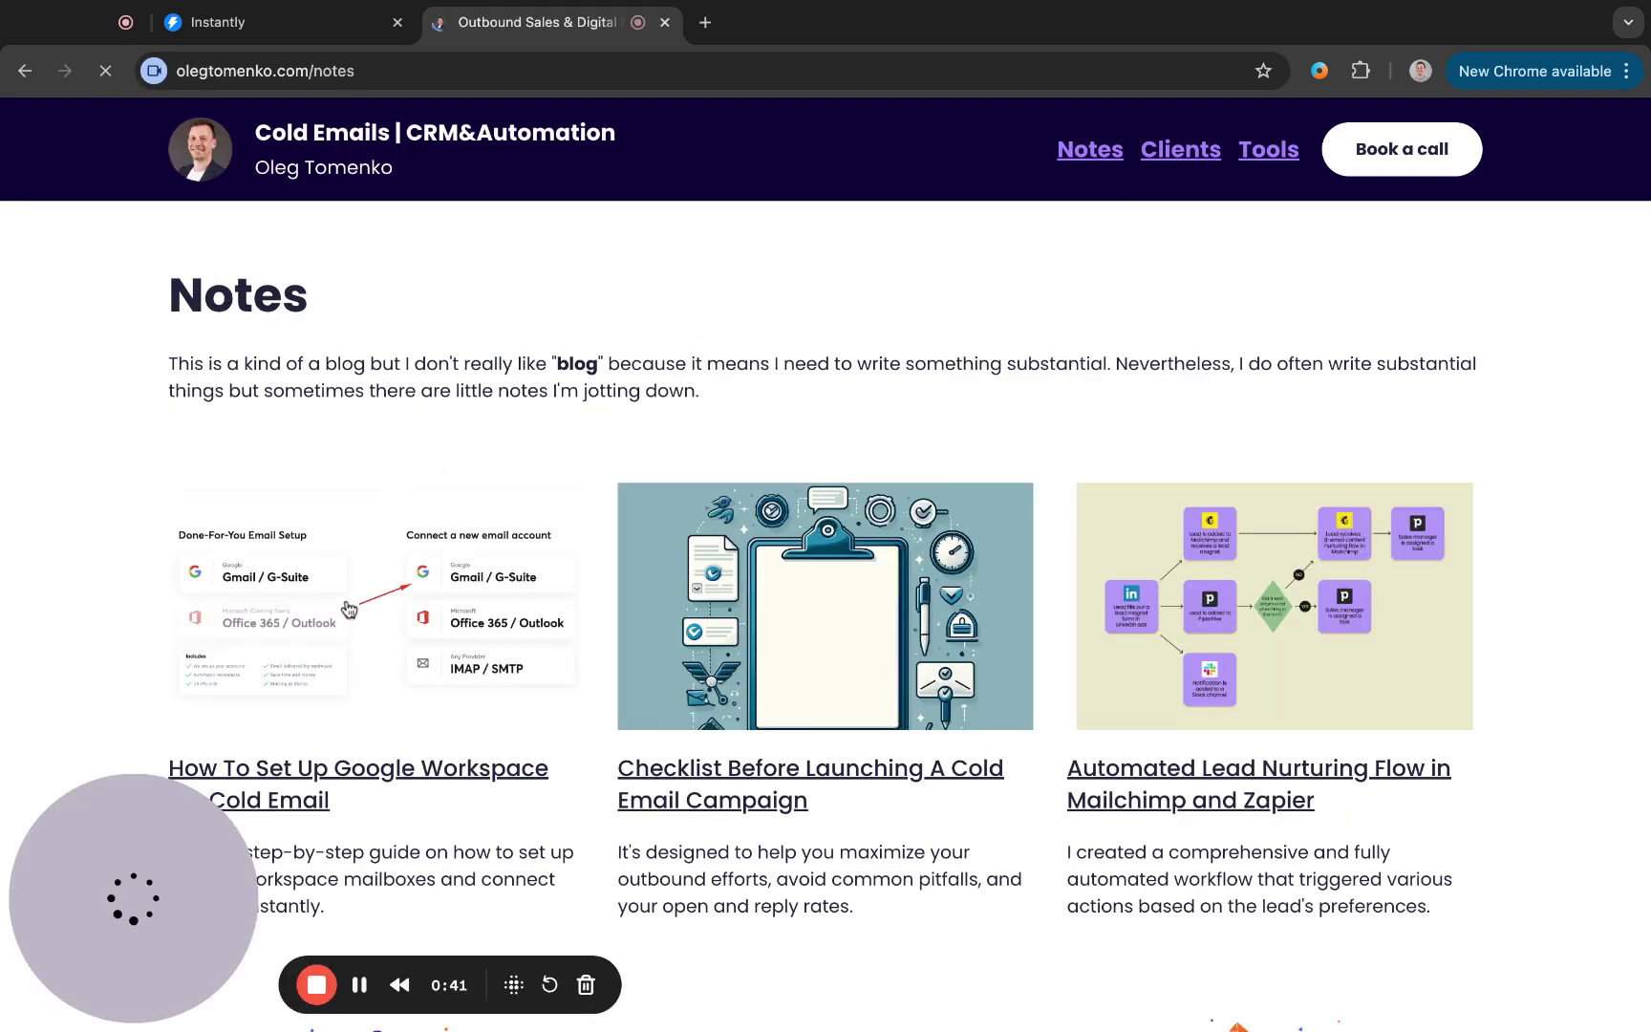
pyautogui.click(352, 607)
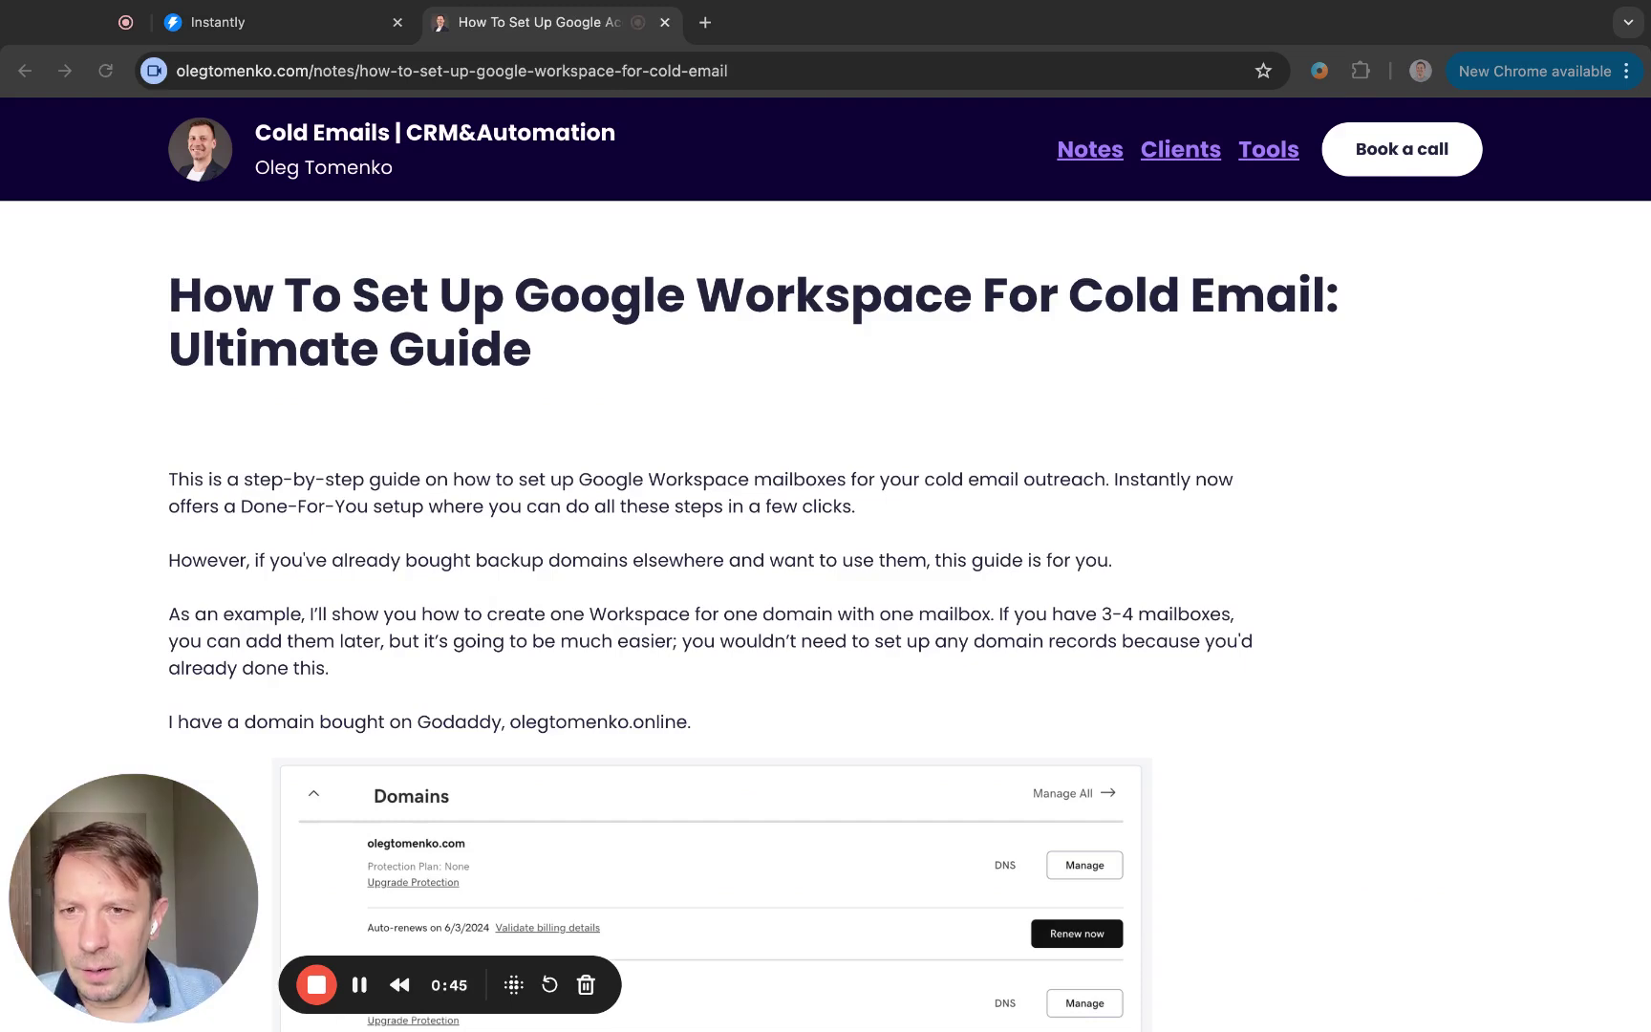
pyautogui.scroll(-2, 826, 564)
pyautogui.scroll(2, 825, 564)
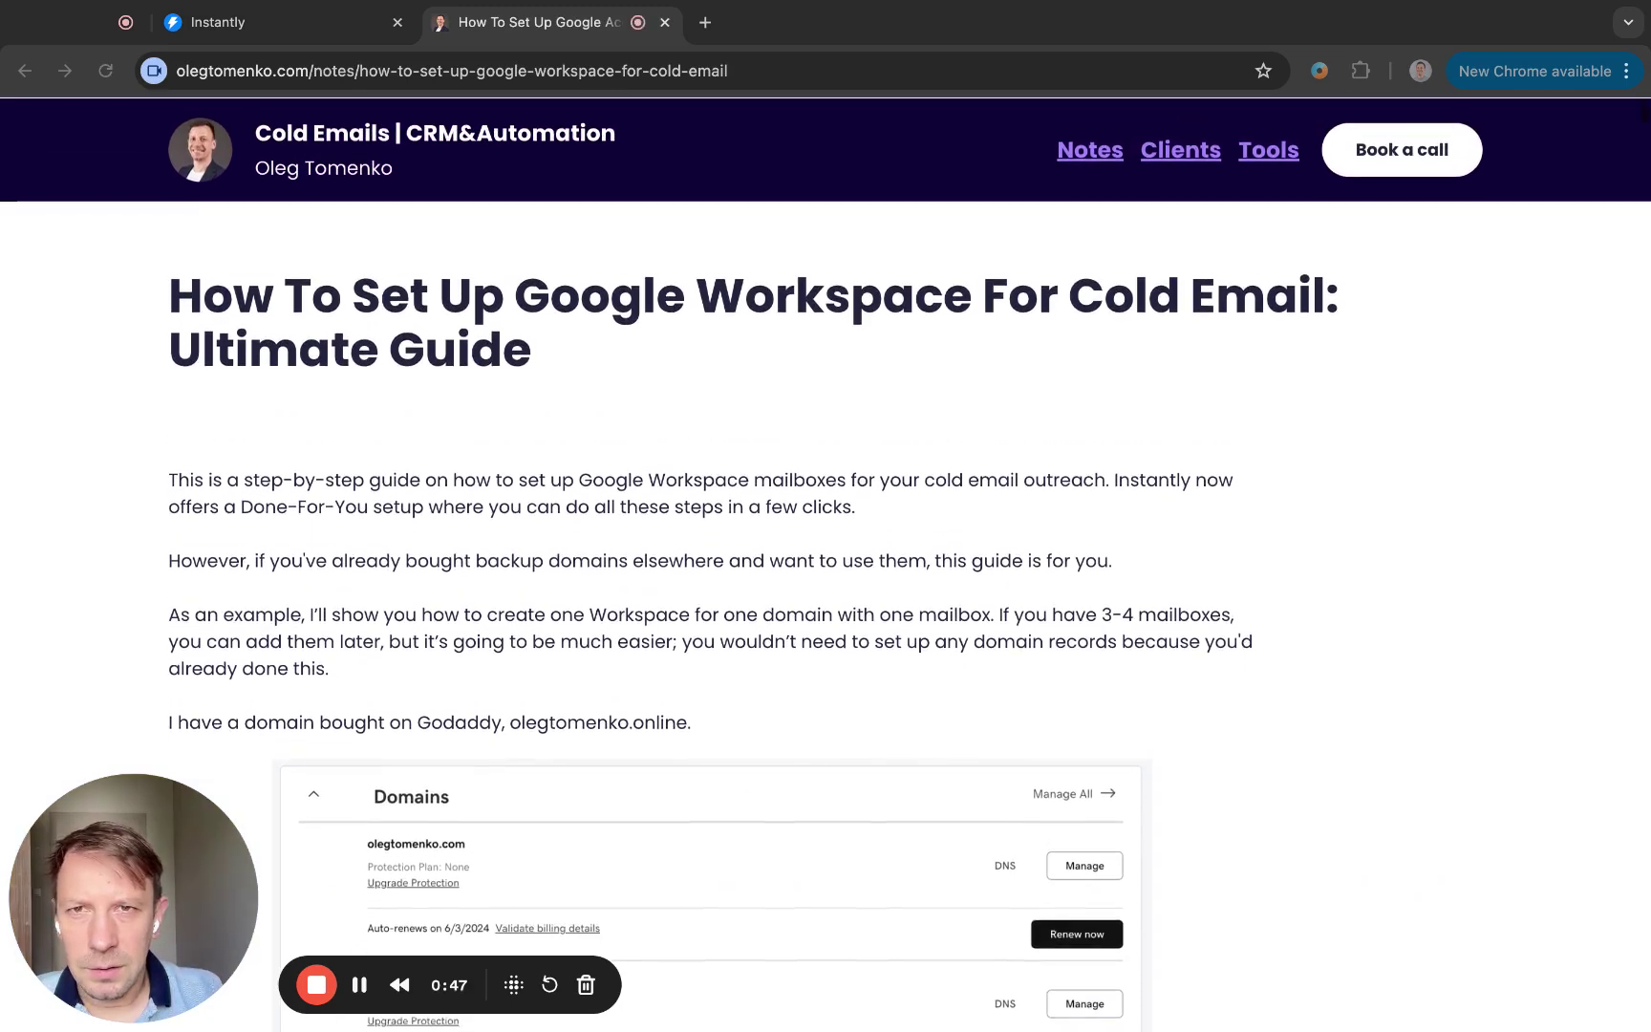
pyautogui.scroll(-1, 825, 564)
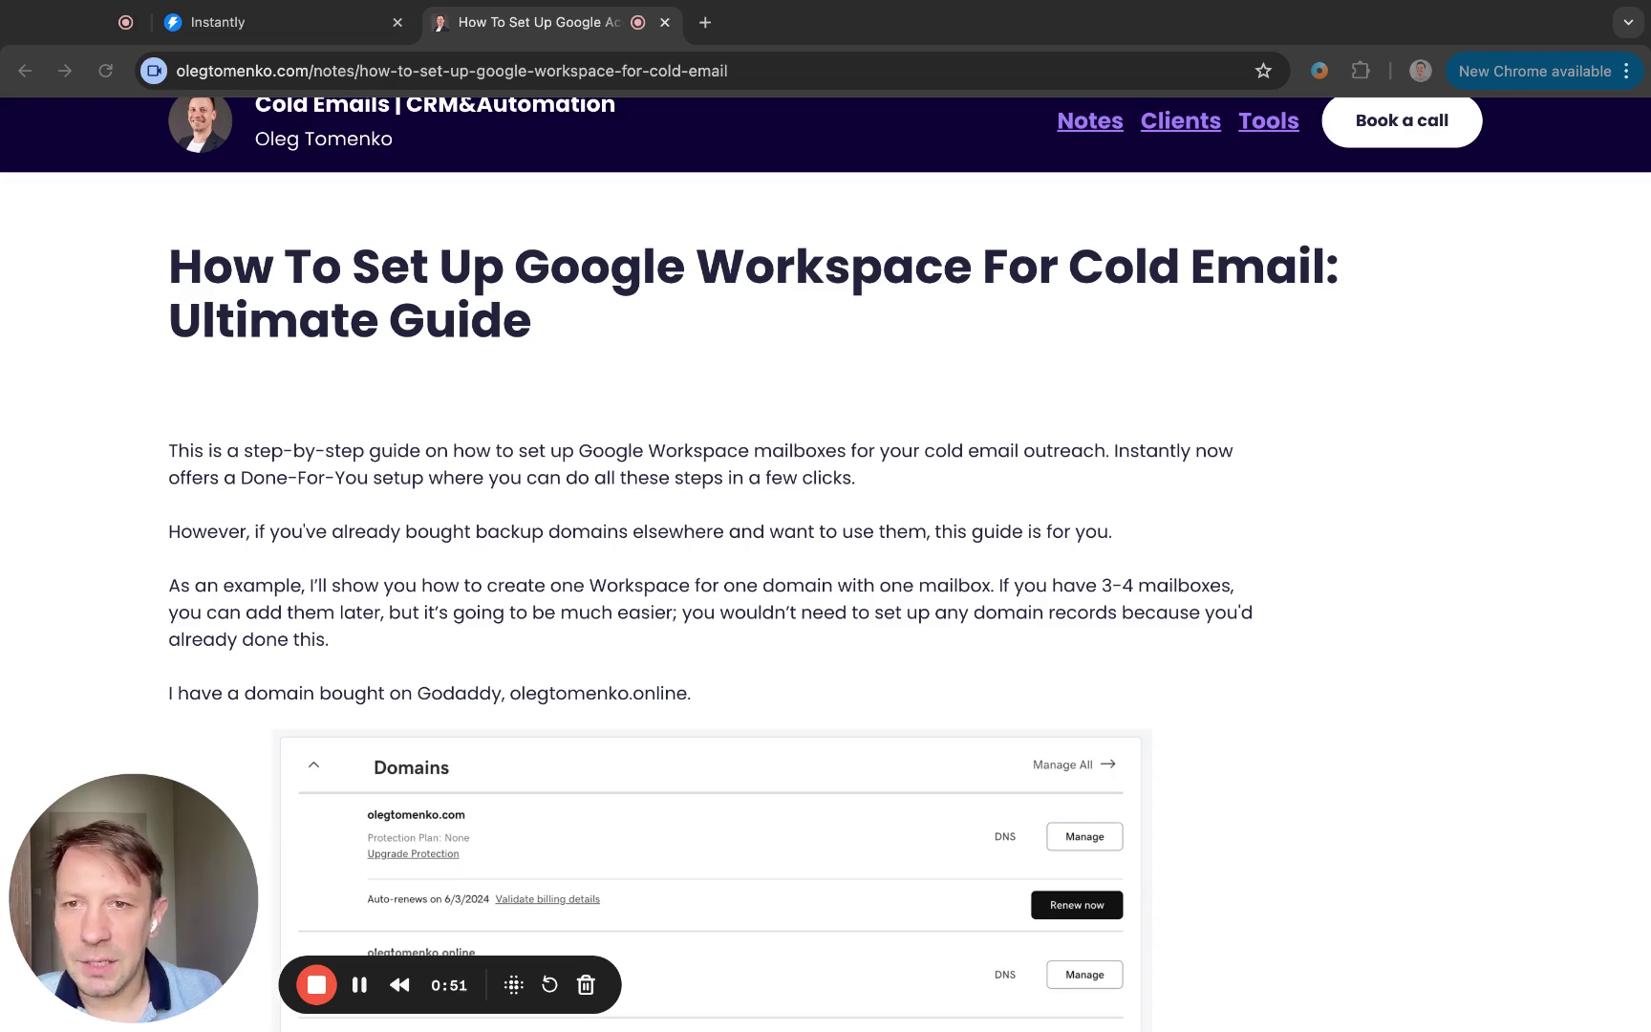
pyautogui.scroll(-2, 826, 564)
pyautogui.scroll(-3, 826, 563)
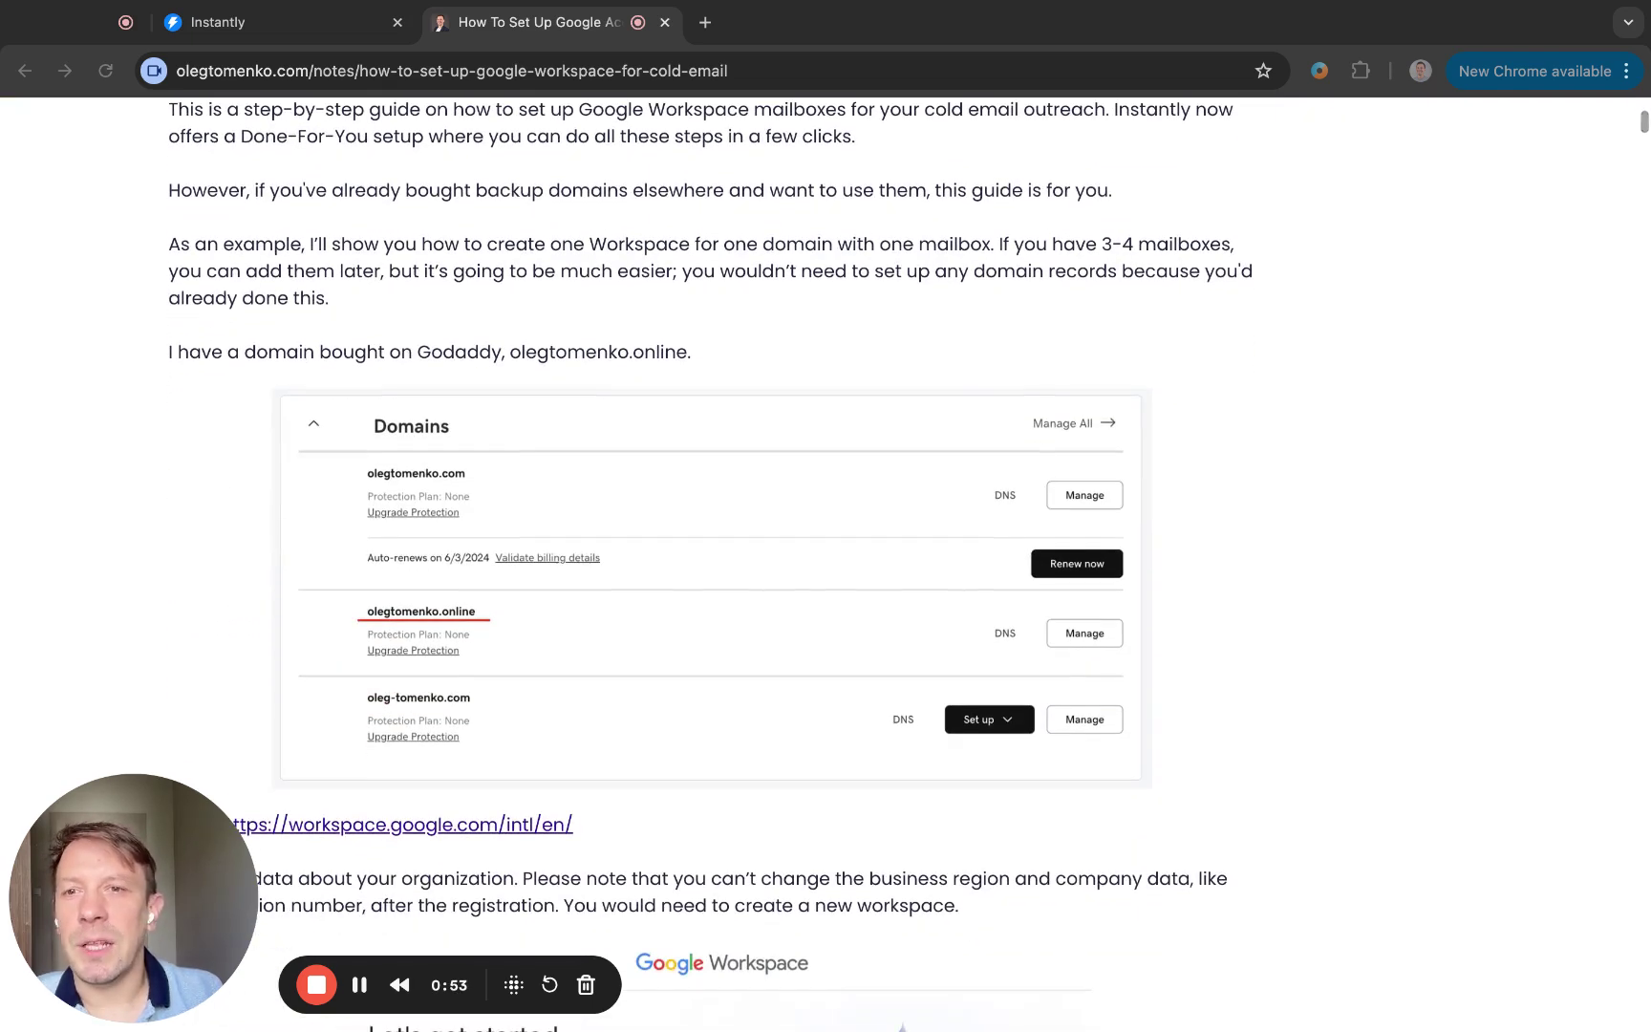
pyautogui.scroll(-1, 825, 563)
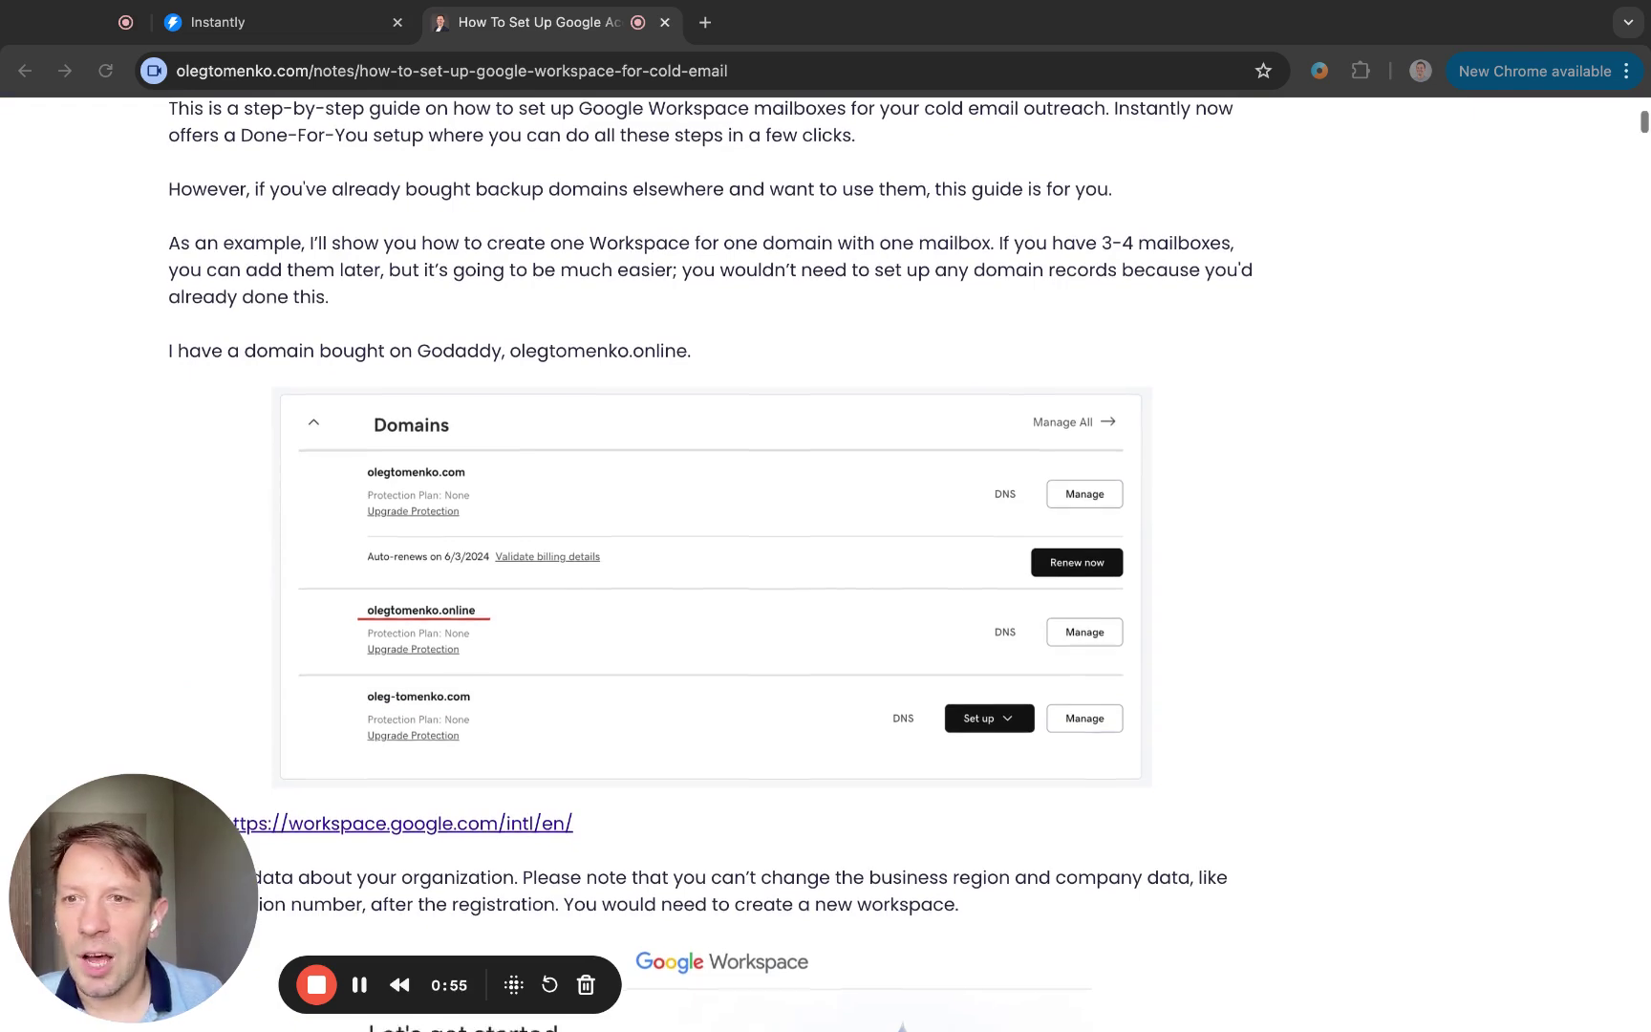
pyautogui.scroll(-1, 825, 564)
pyautogui.scroll(-1, 825, 564)
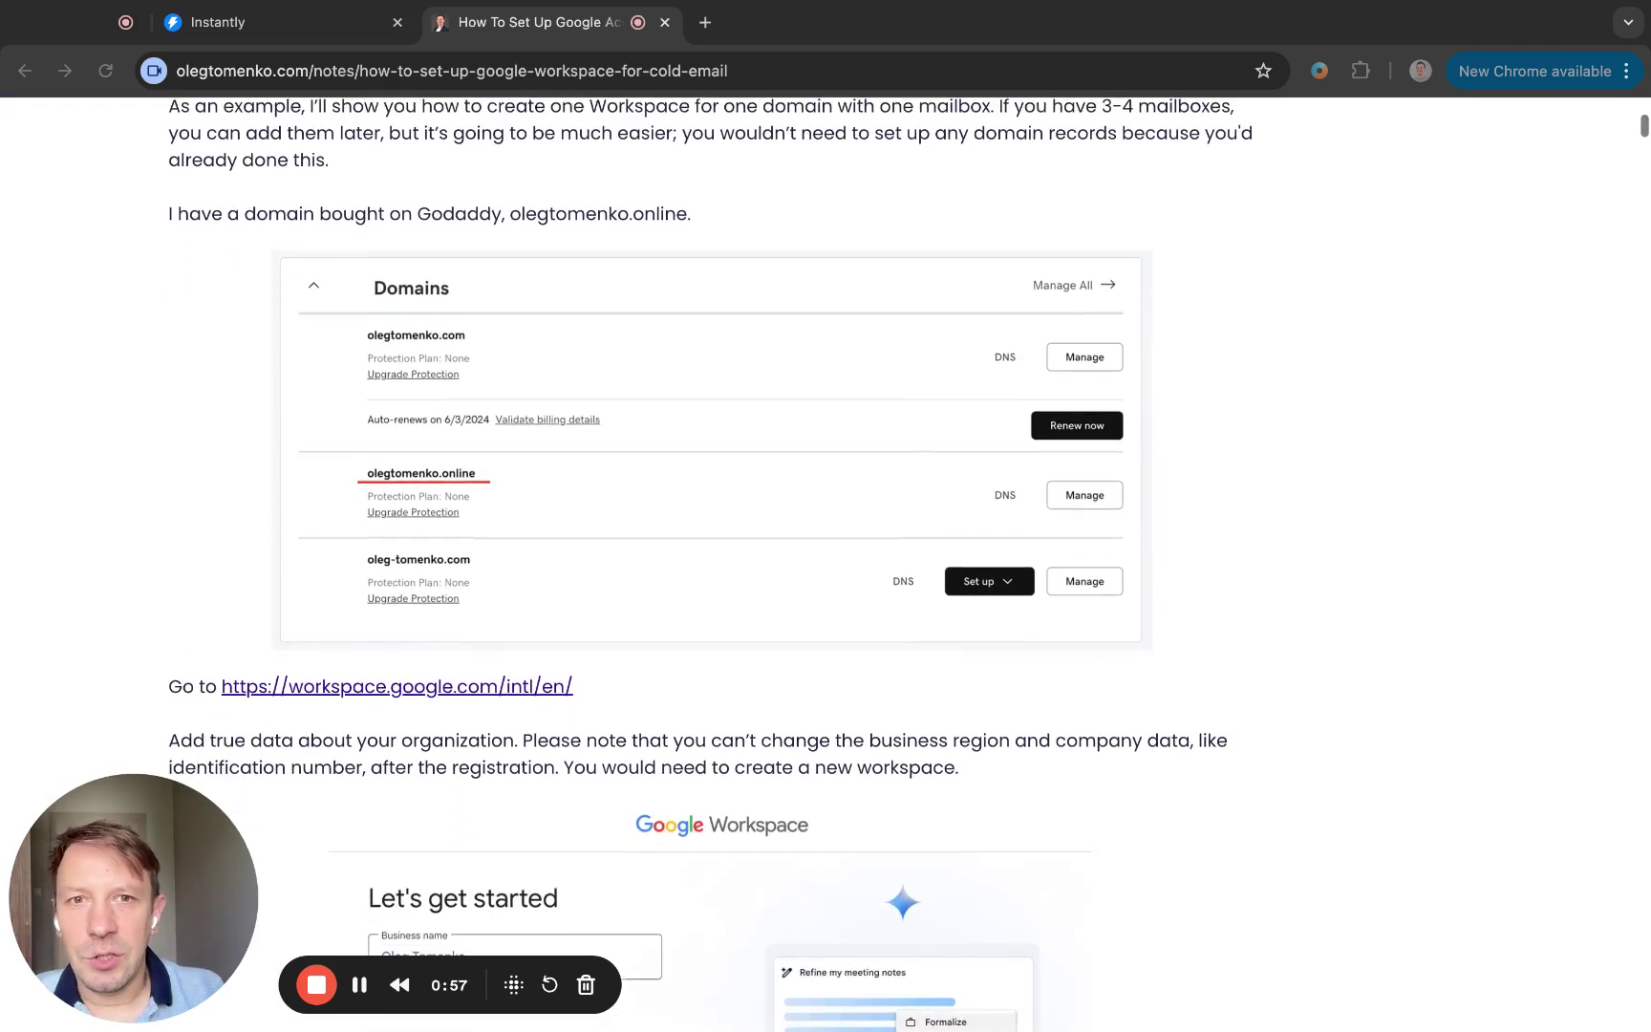
pyautogui.scroll(-3, 826, 564)
pyautogui.scroll(-2, 826, 564)
pyautogui.scroll(-1, 826, 564)
pyautogui.scroll(-2, 826, 563)
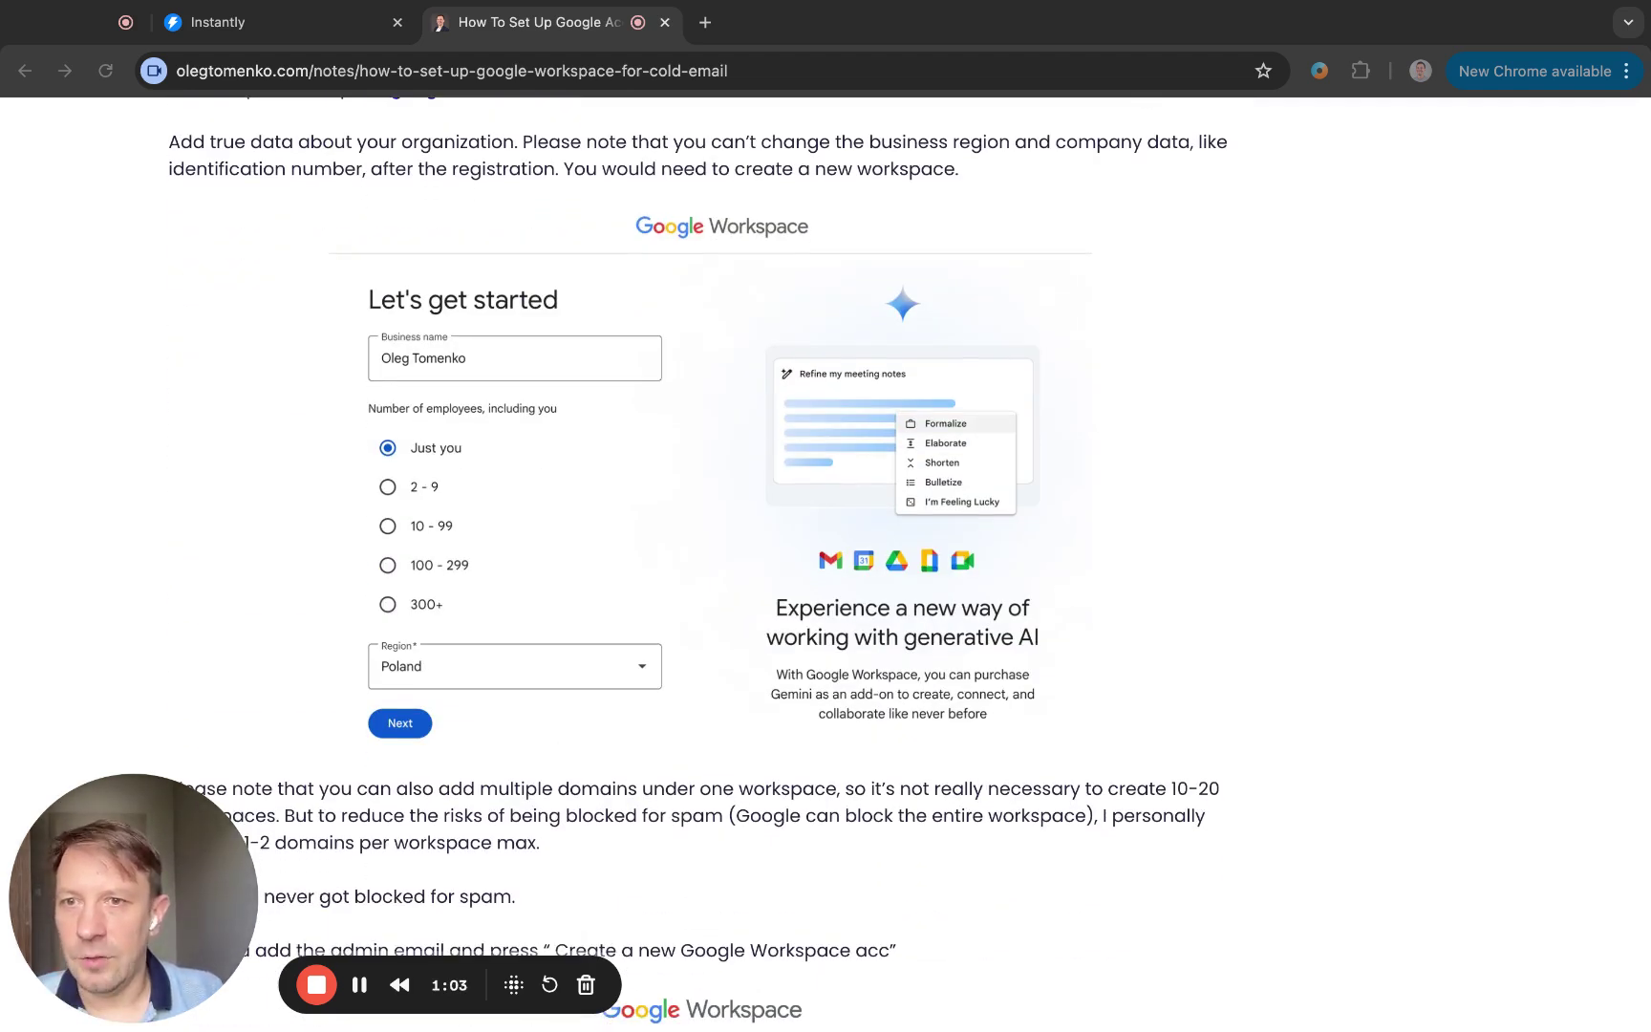
pyautogui.scroll(-4, 825, 564)
pyautogui.scroll(-1, 826, 564)
pyautogui.scroll(-3, 826, 564)
pyautogui.scroll(-3, 826, 564)
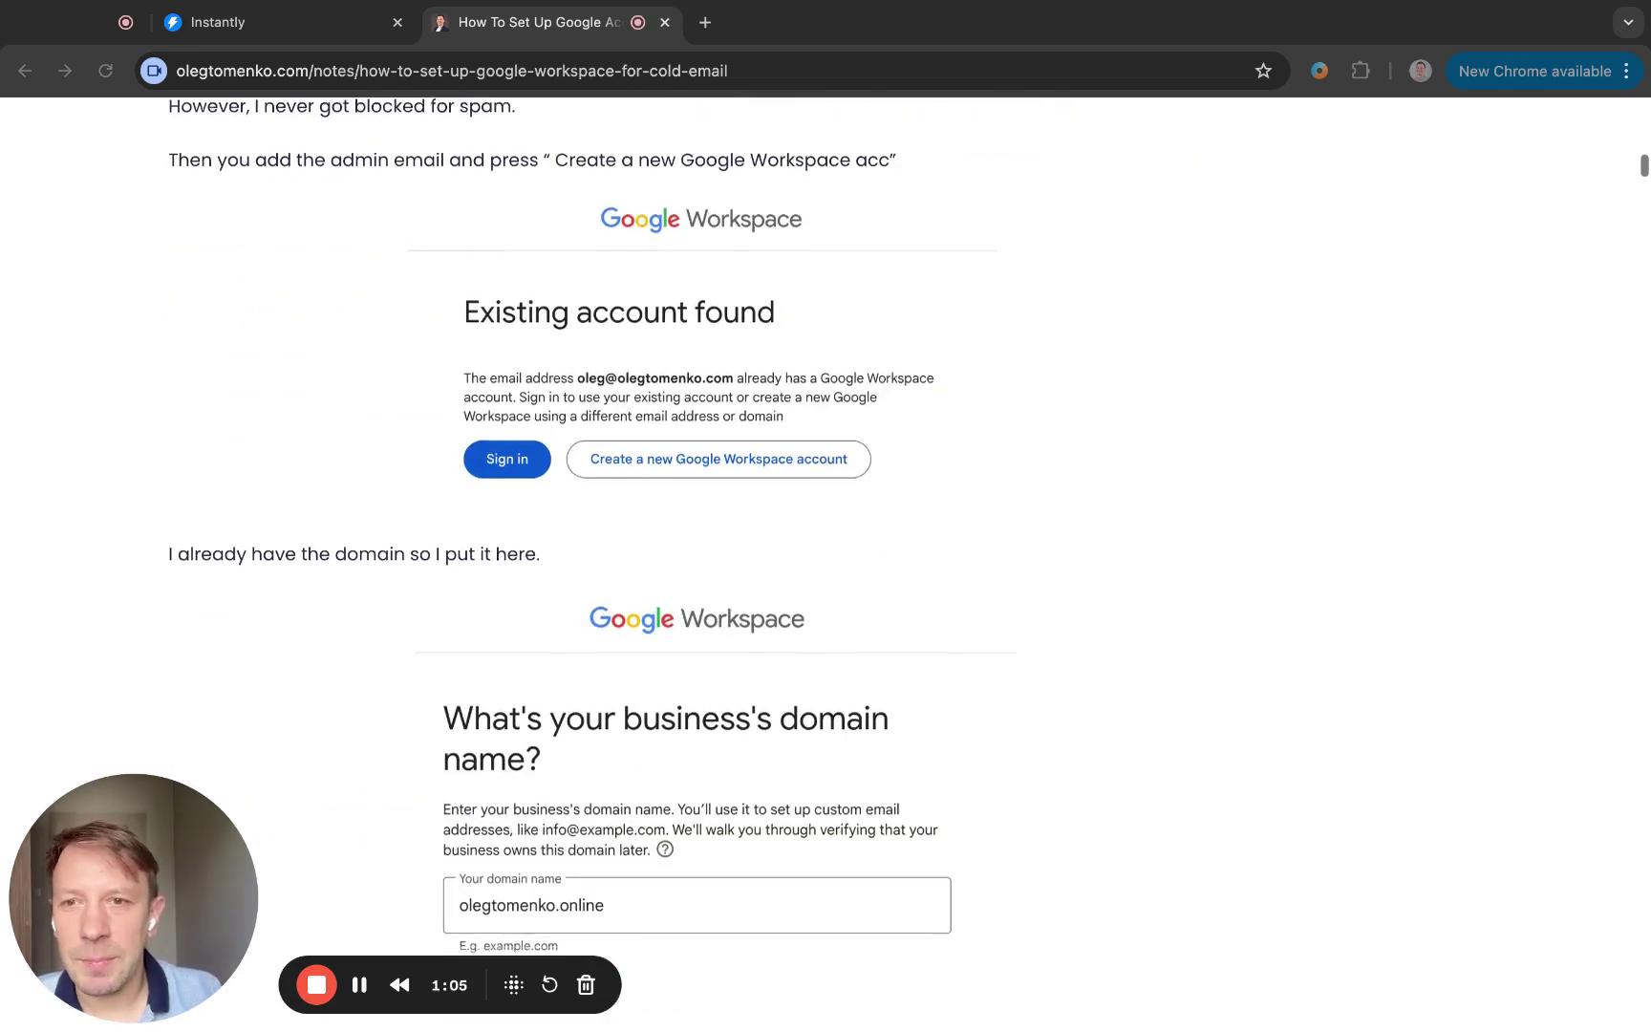
pyautogui.scroll(-4, 826, 563)
pyautogui.scroll(-1, 825, 565)
pyautogui.scroll(-5, 825, 564)
pyautogui.scroll(-3, 825, 563)
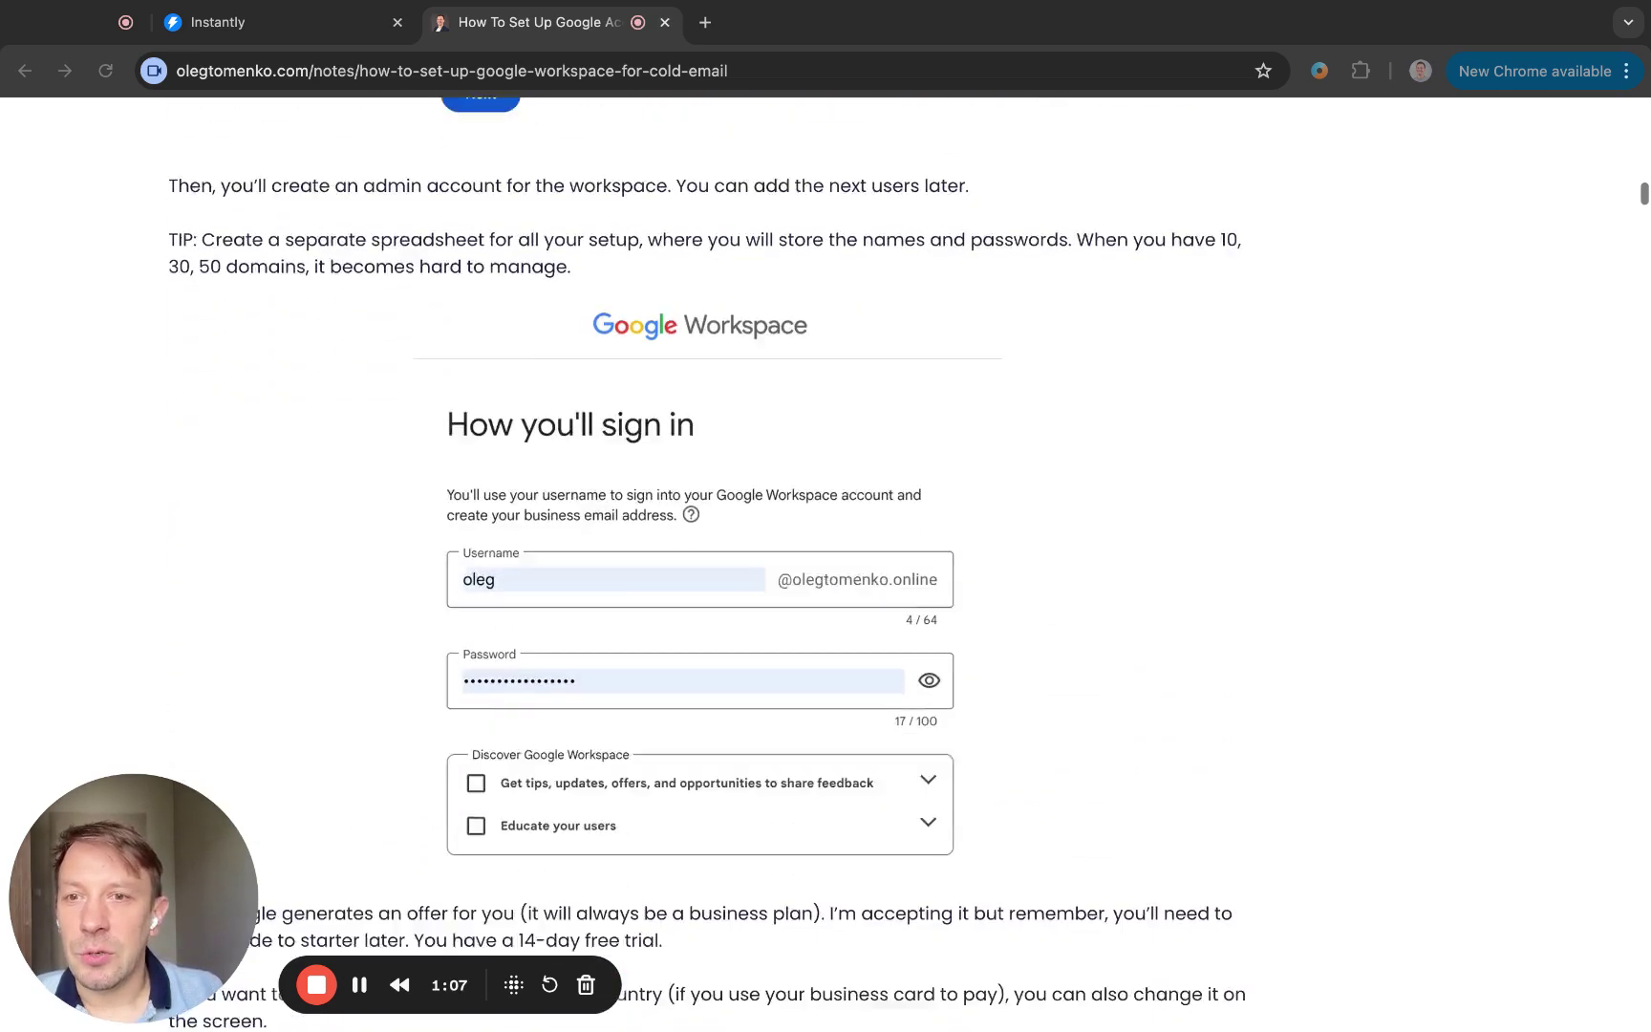
pyautogui.scroll(-2, 825, 564)
pyautogui.scroll(-6, 826, 564)
pyautogui.scroll(-5, 826, 563)
pyautogui.scroll(-9, 825, 564)
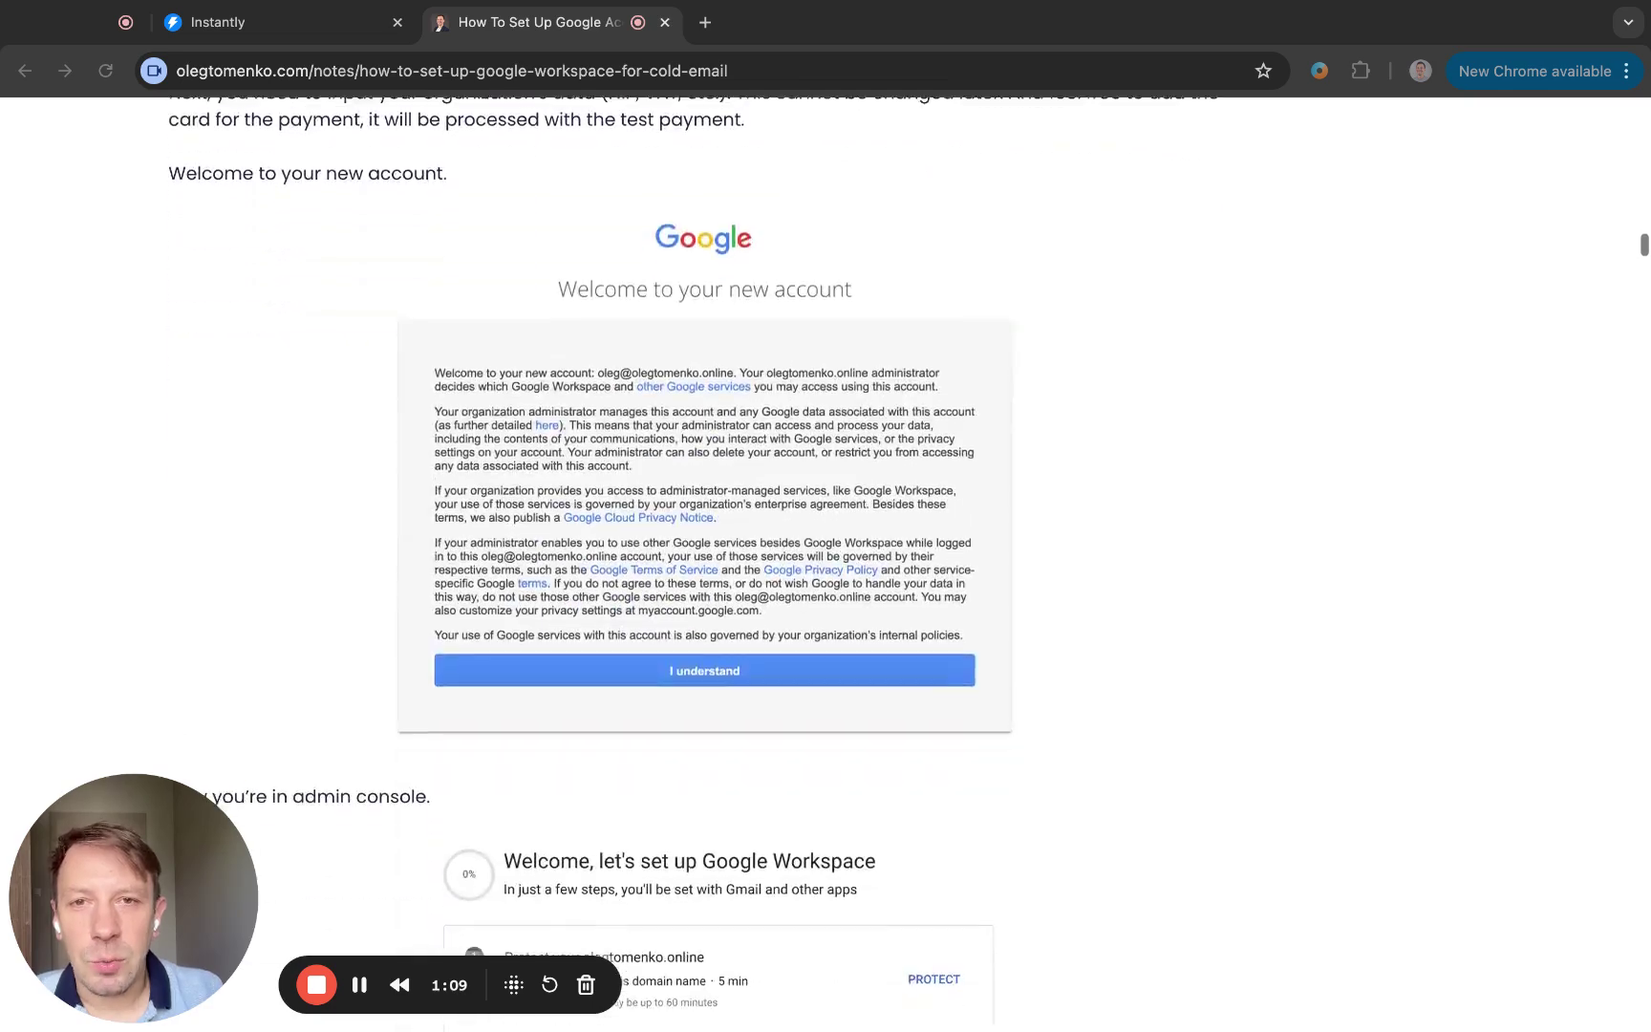
pyautogui.scroll(-4, 826, 564)
pyautogui.scroll(-6, 826, 563)
pyautogui.scroll(-2, 826, 563)
pyautogui.scroll(-4, 826, 563)
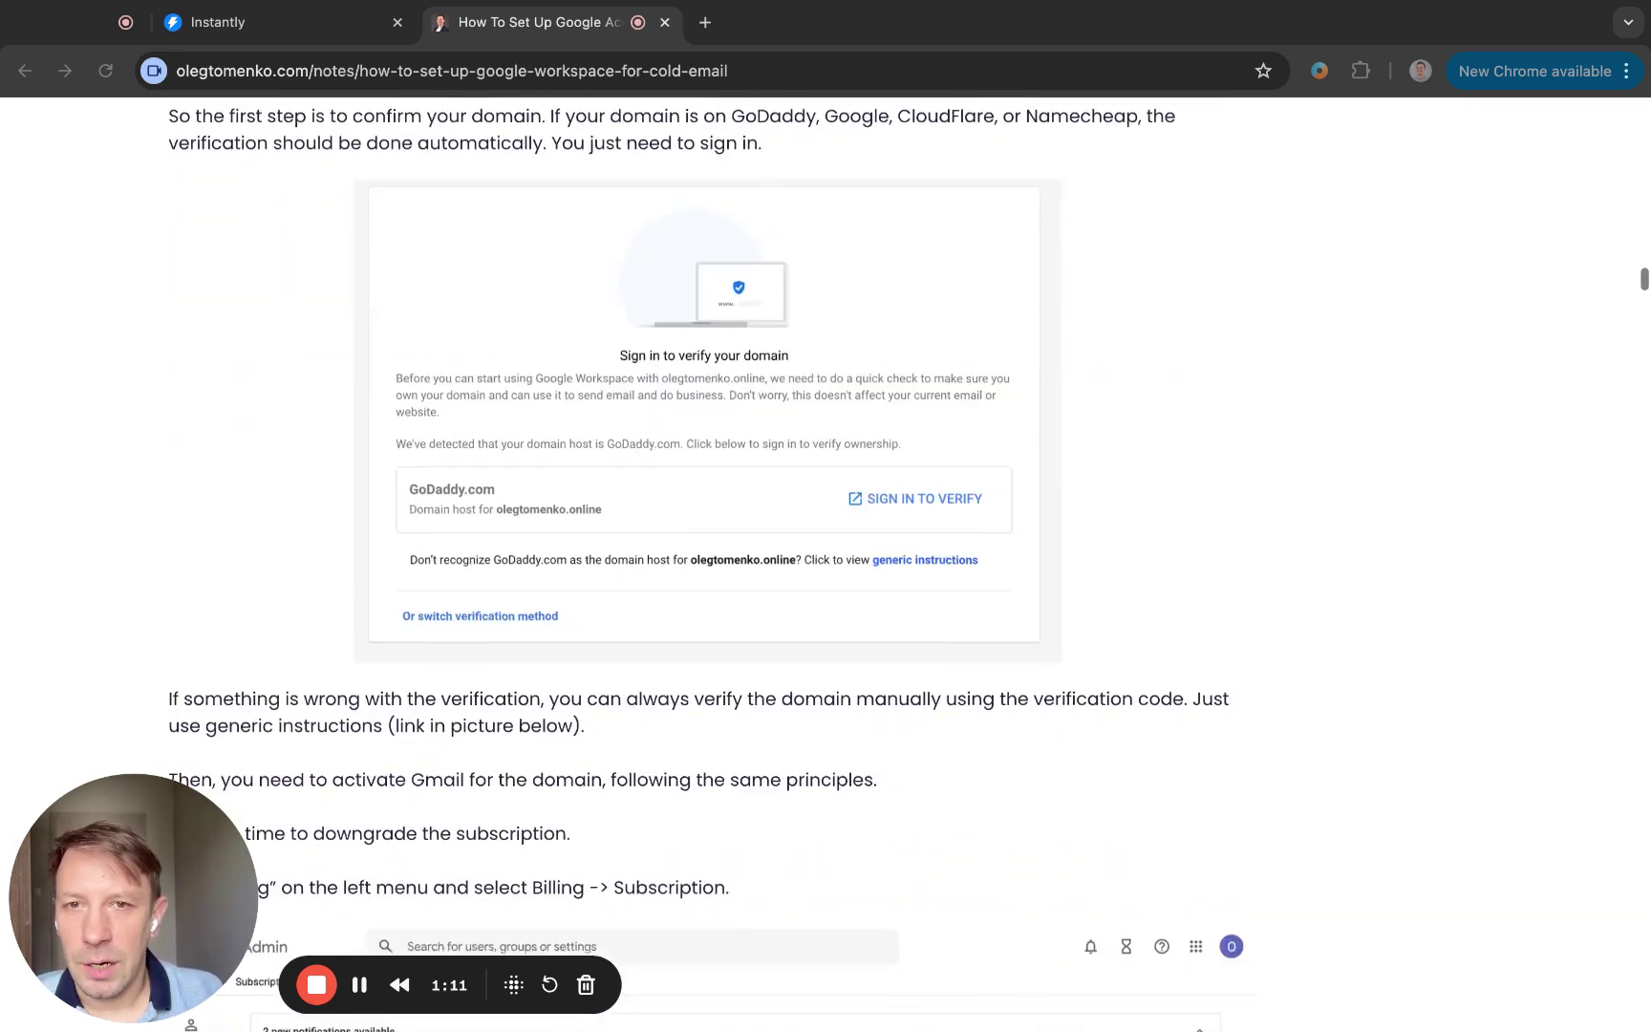
pyautogui.scroll(-6, 825, 564)
pyautogui.scroll(-6, 826, 563)
pyautogui.scroll(-5, 826, 563)
pyautogui.scroll(-5, 825, 563)
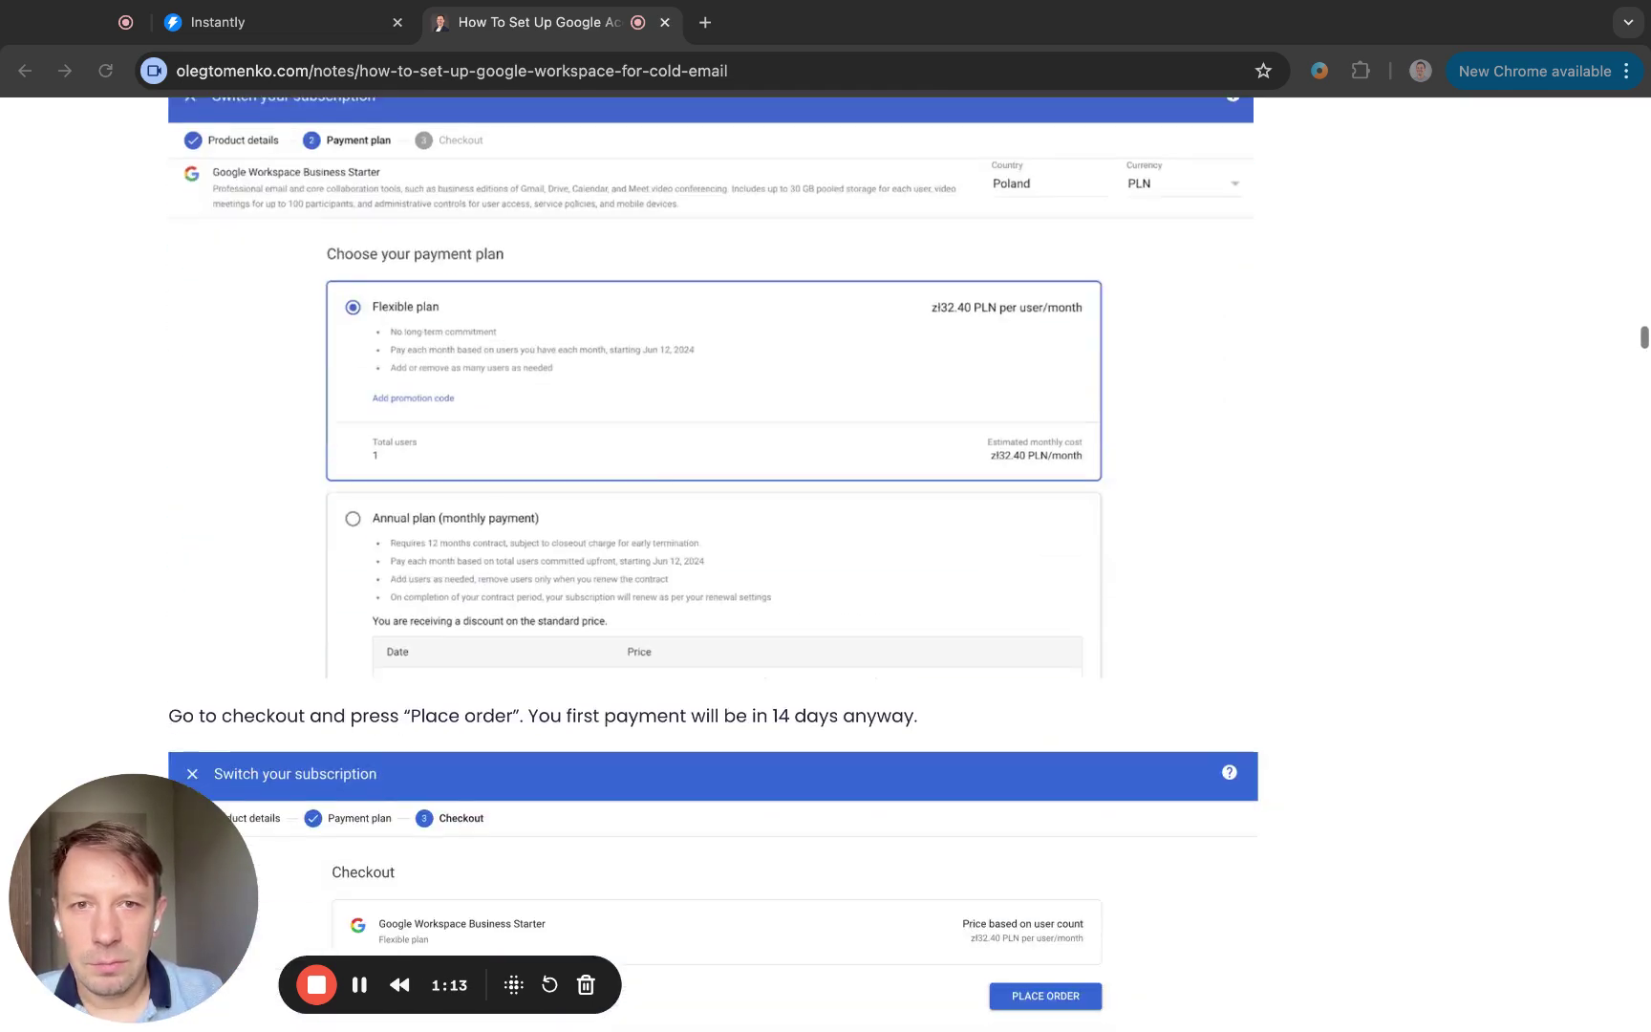
pyautogui.scroll(-5, 826, 565)
pyautogui.scroll(-3, 826, 564)
pyautogui.scroll(-8, 826, 563)
pyautogui.scroll(-3, 825, 564)
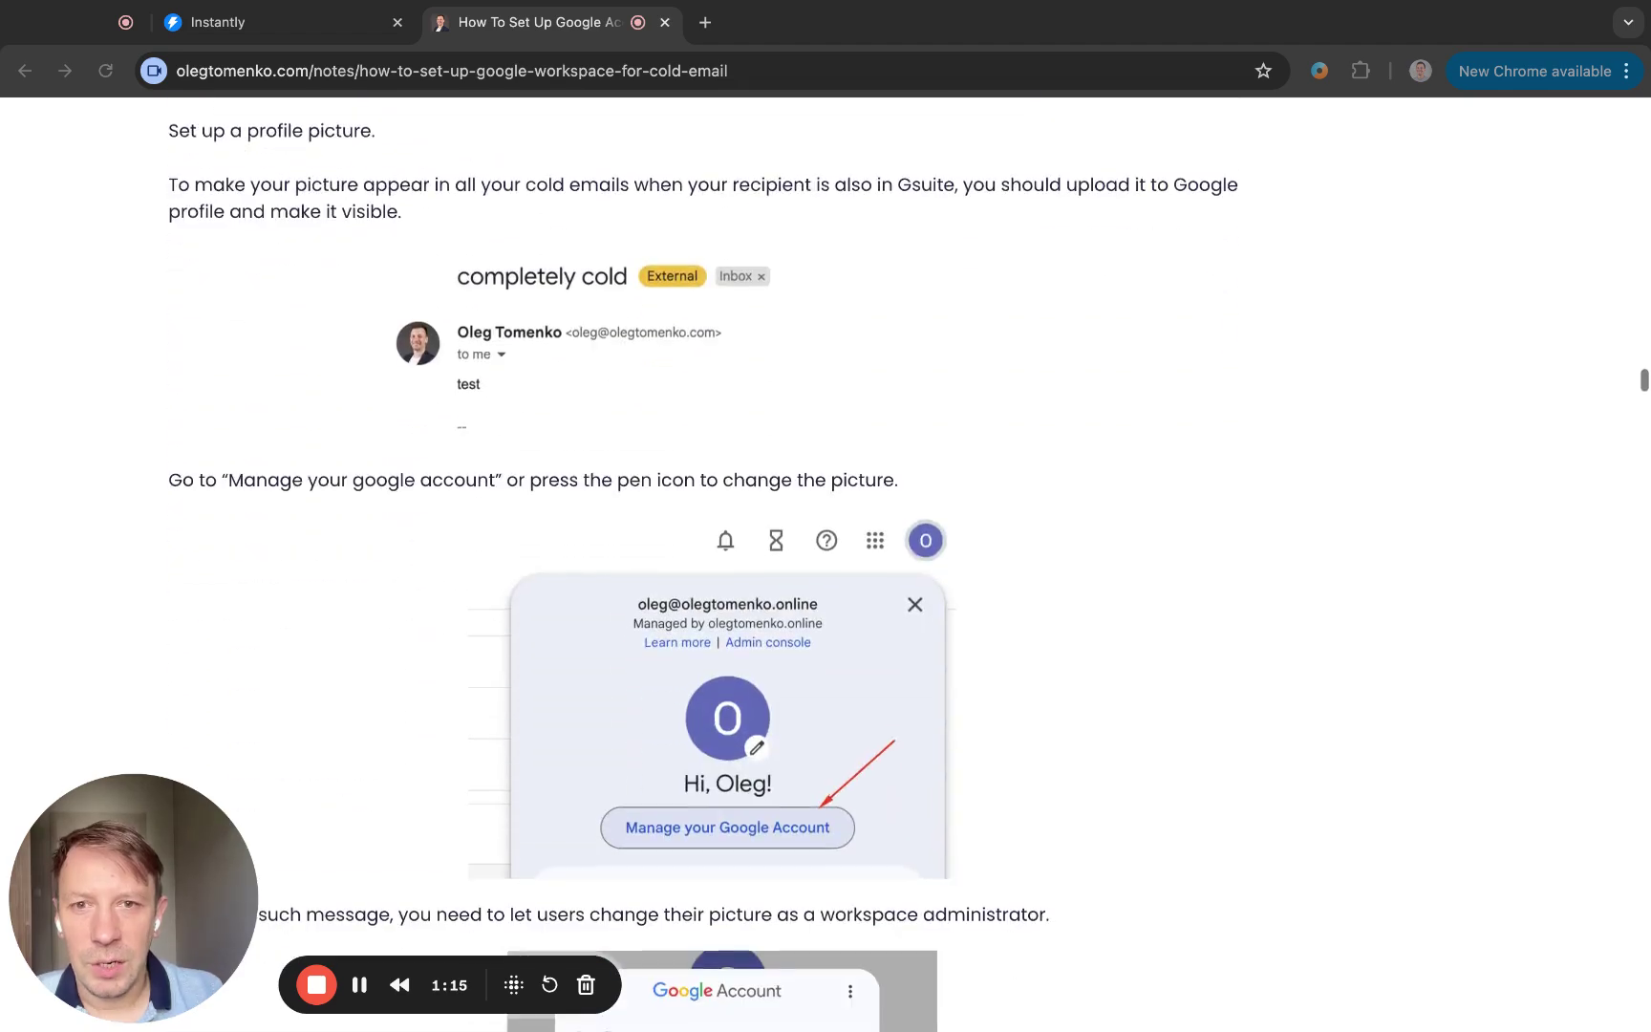
pyautogui.scroll(-6, 825, 564)
pyautogui.scroll(-7, 825, 564)
pyautogui.scroll(-7, 825, 563)
pyautogui.scroll(-6, 825, 564)
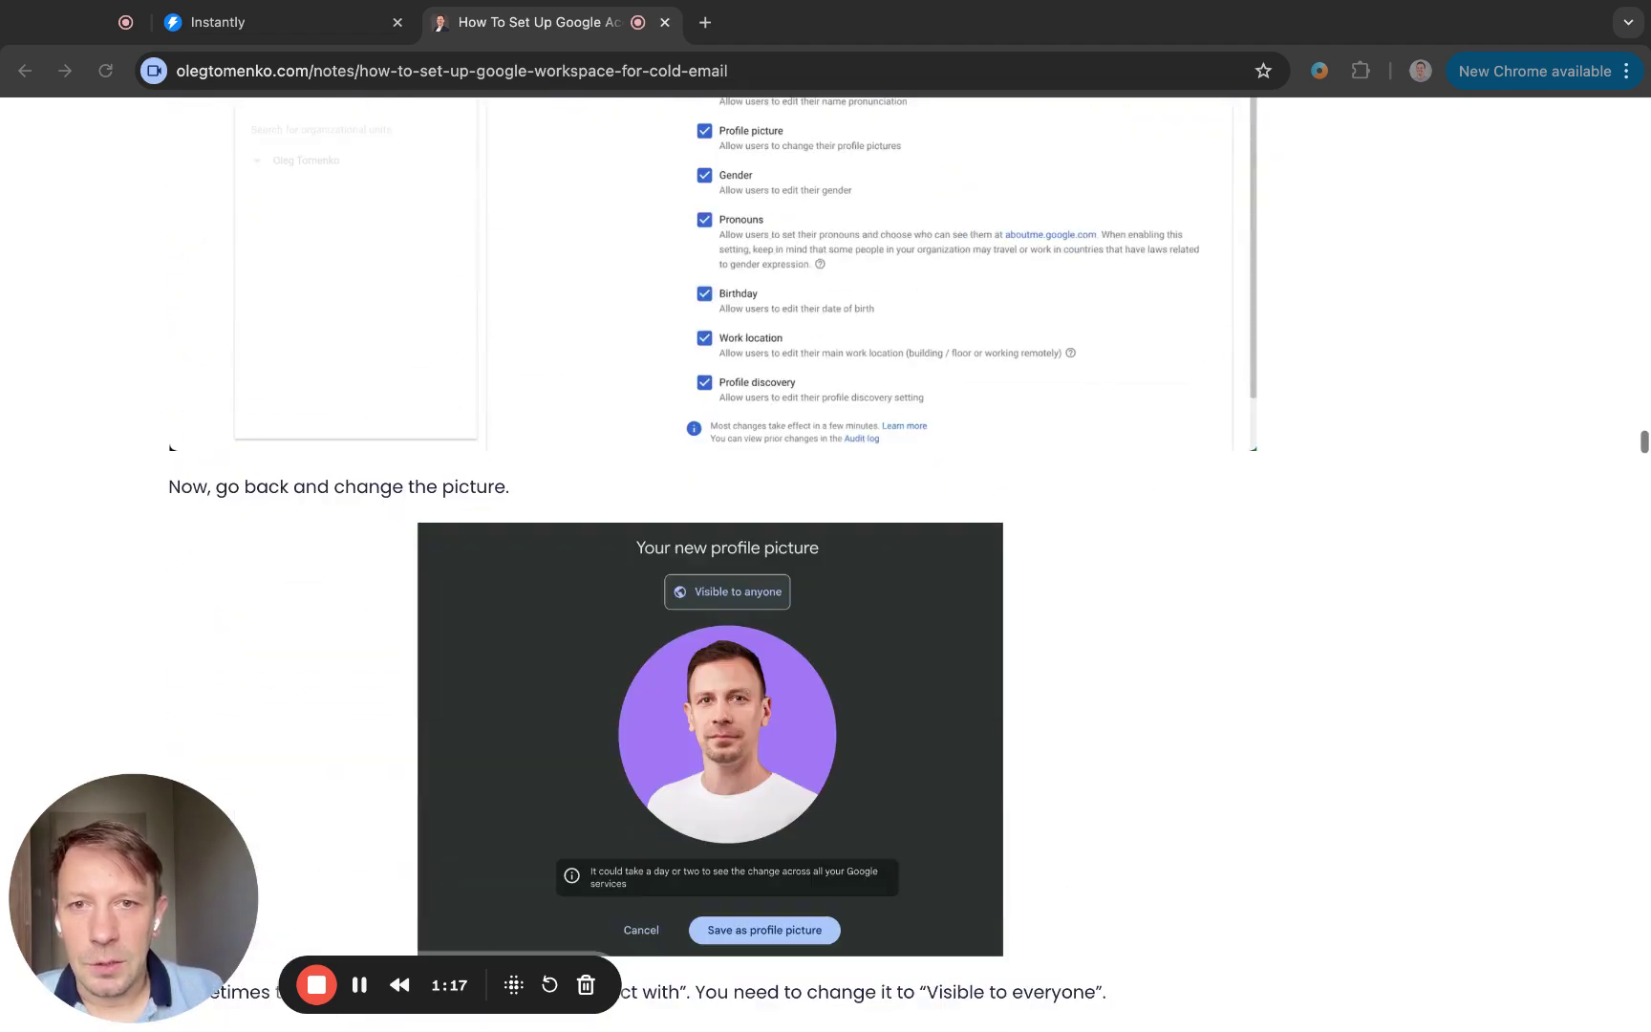
pyautogui.scroll(-3, 825, 563)
pyautogui.scroll(-3, 825, 564)
pyautogui.scroll(-7, 825, 563)
pyautogui.scroll(1, 825, 564)
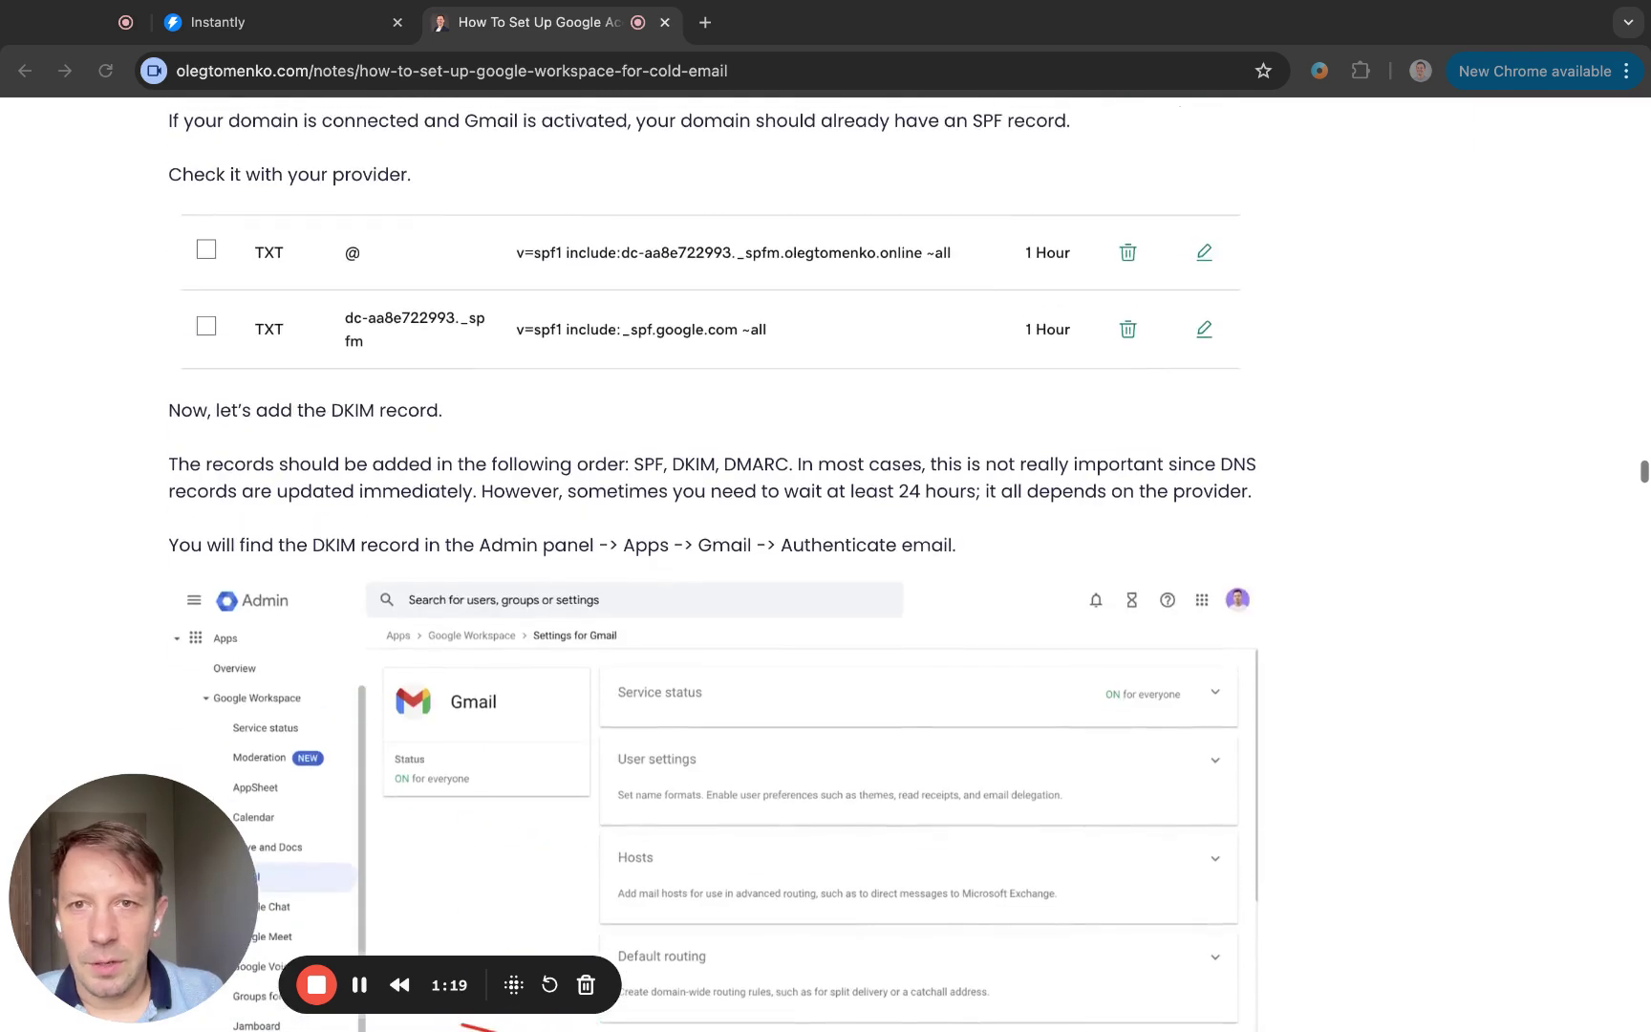
pyautogui.scroll(-2, 825, 564)
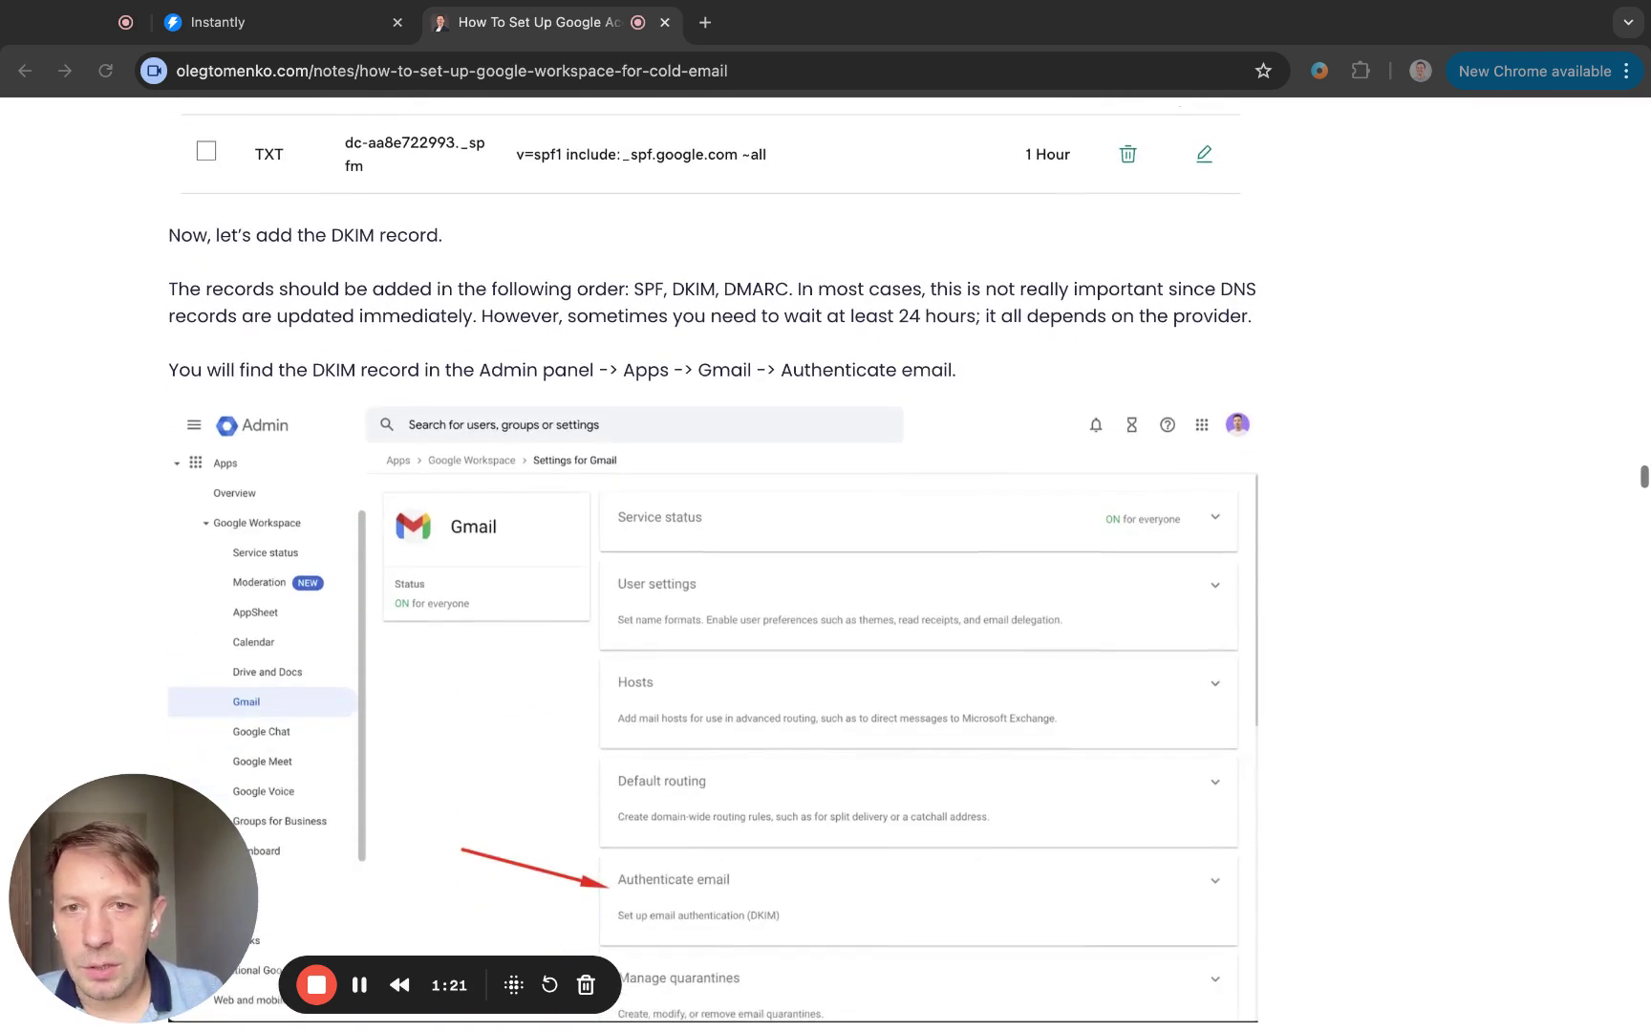
pyautogui.scroll(-1, 827, 563)
pyautogui.scroll(-1, 826, 564)
pyautogui.scroll(-1, 825, 563)
pyautogui.scroll(-1, 825, 563)
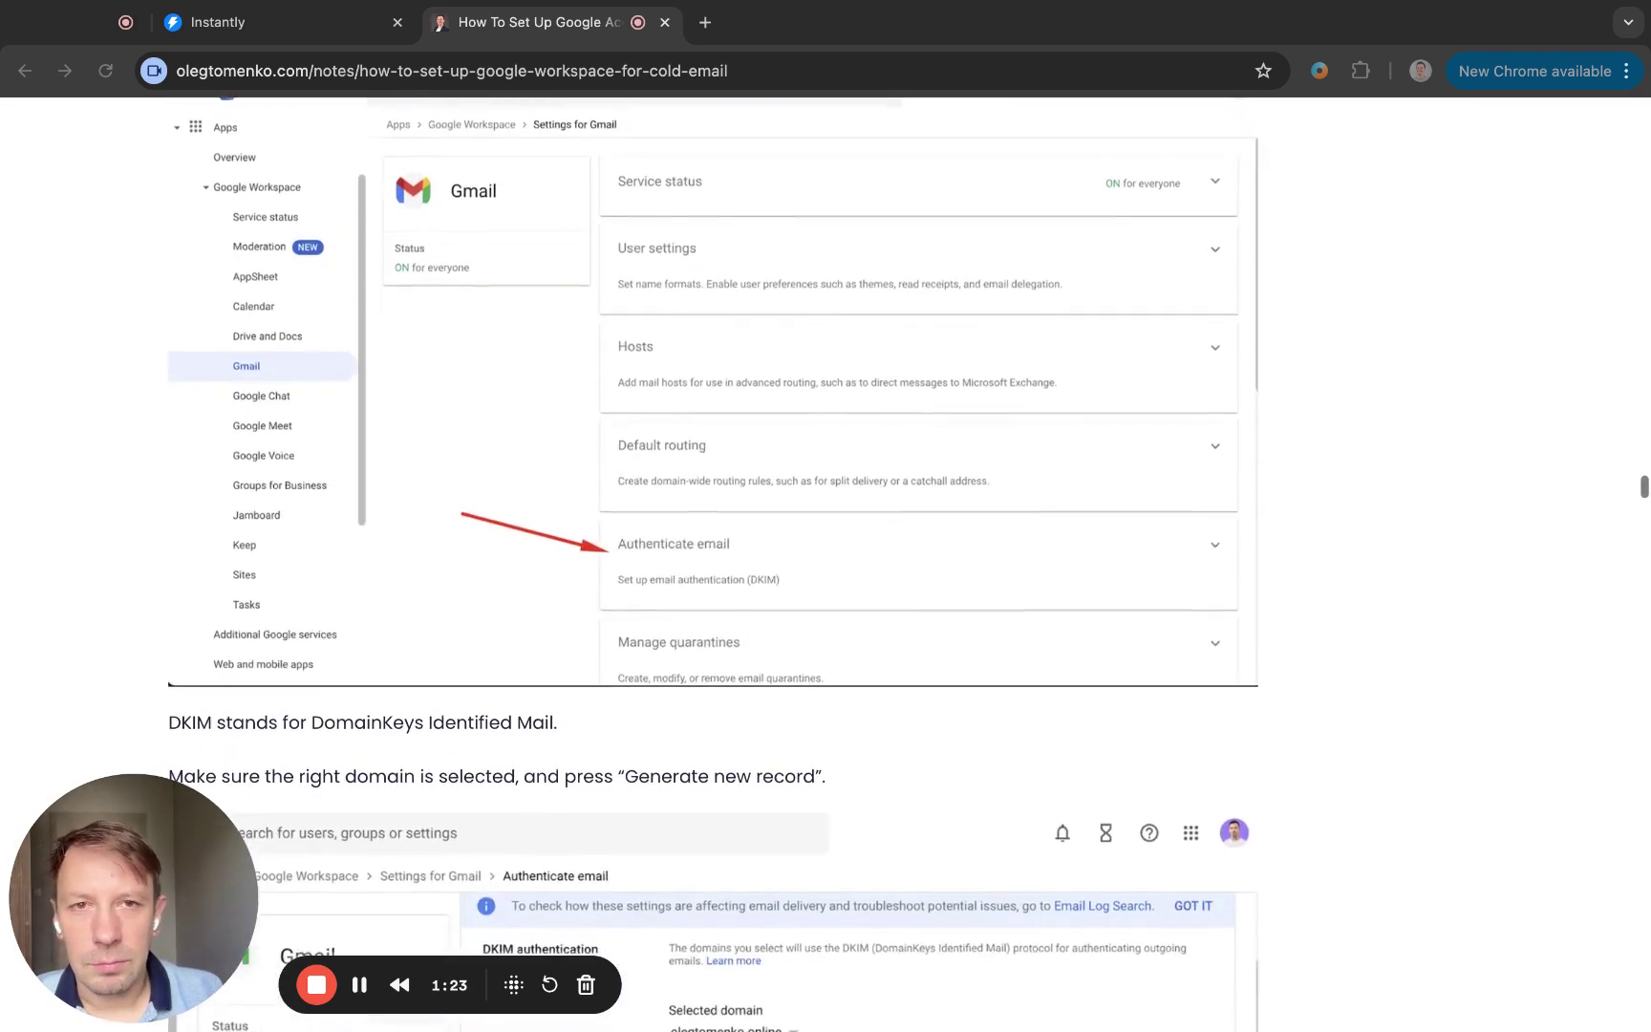
pyautogui.scroll(3, 826, 563)
pyautogui.scroll(2, 826, 562)
pyautogui.scroll(-2, 826, 565)
pyautogui.scroll(-1, 826, 563)
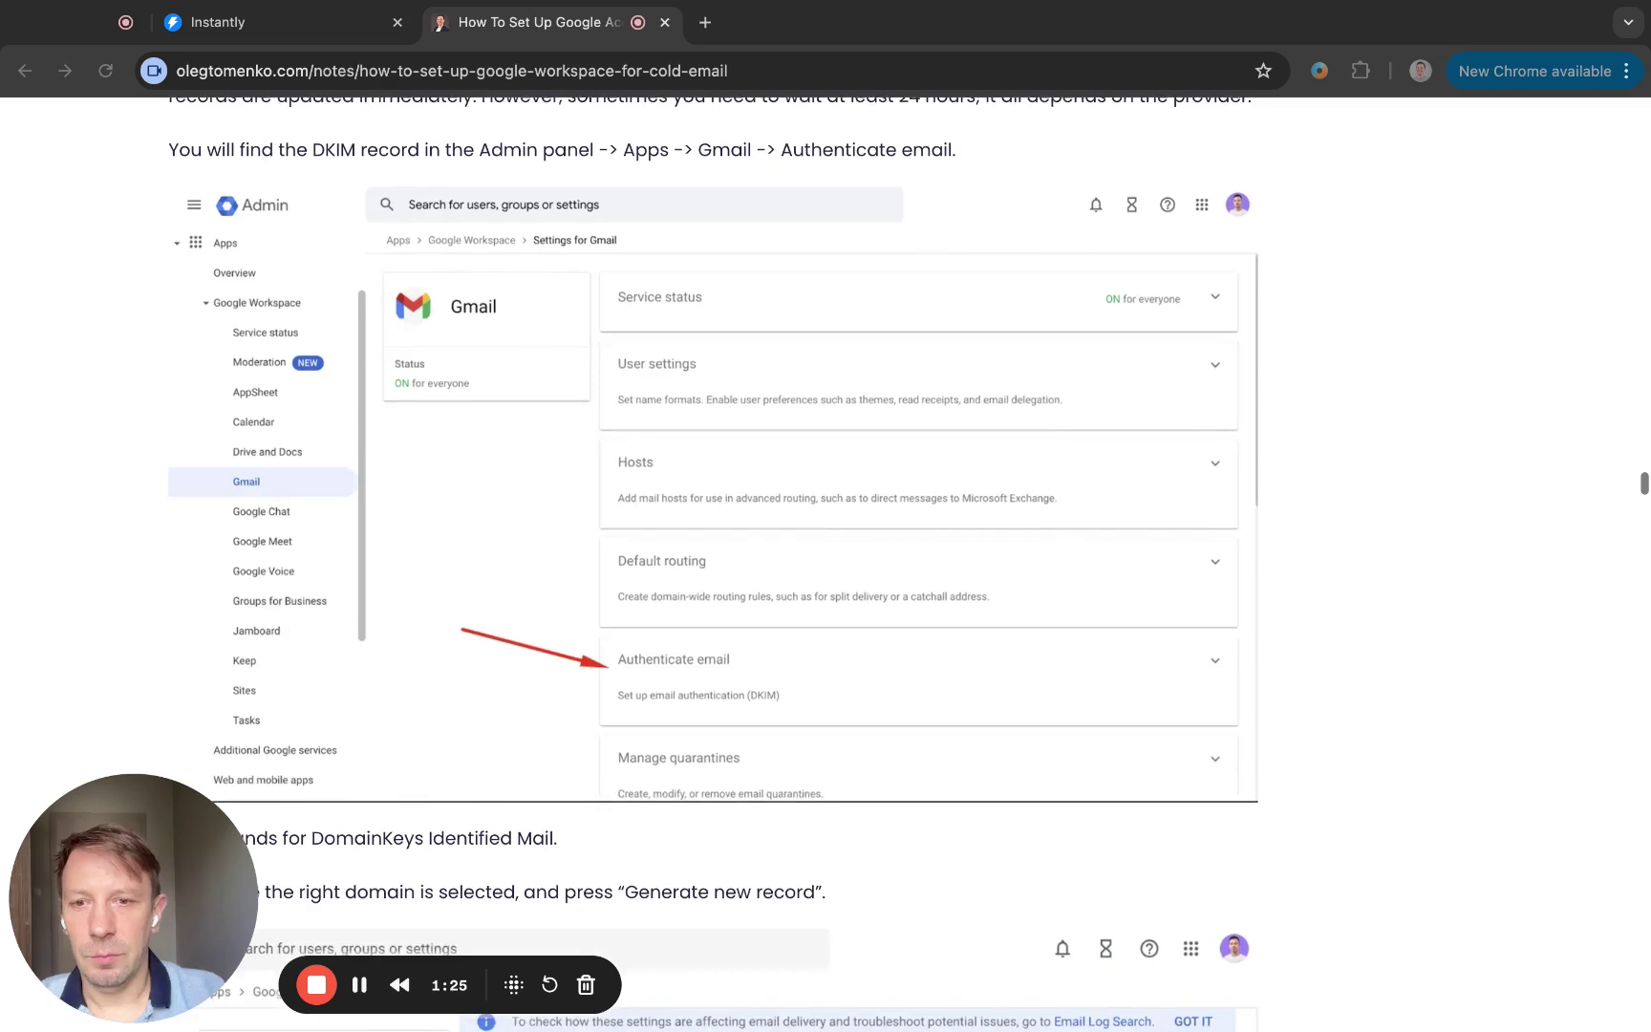
pyautogui.scroll(-1, 825, 563)
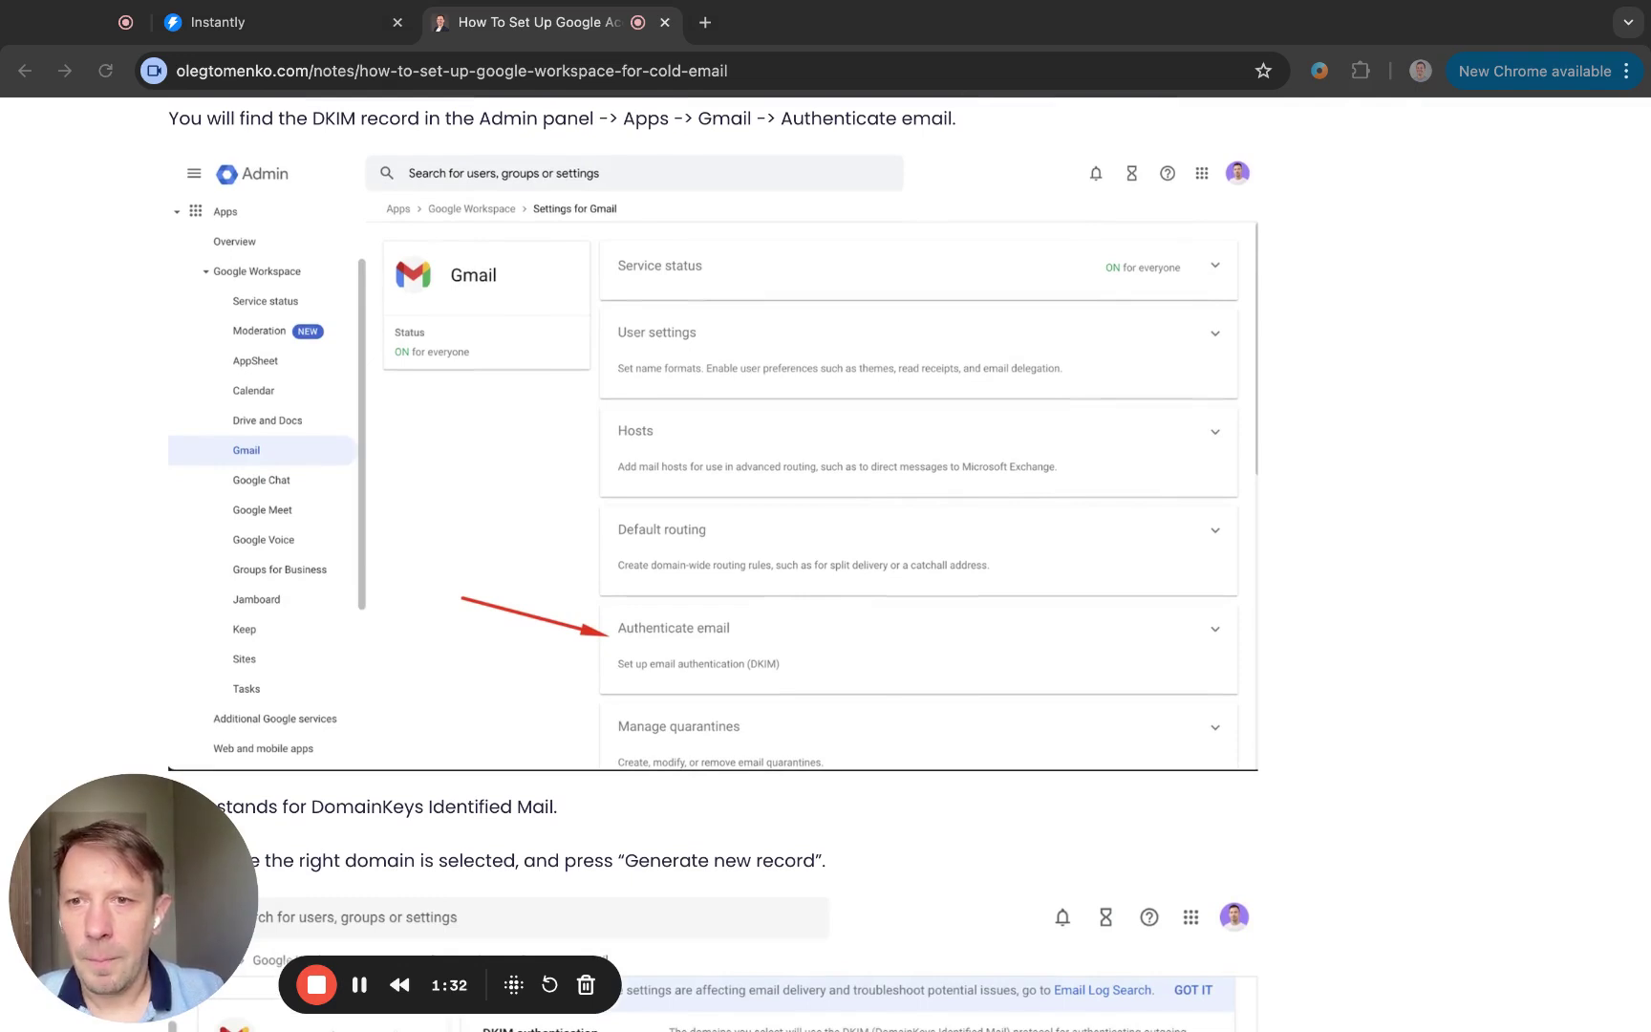
pyautogui.scroll(-1, 825, 564)
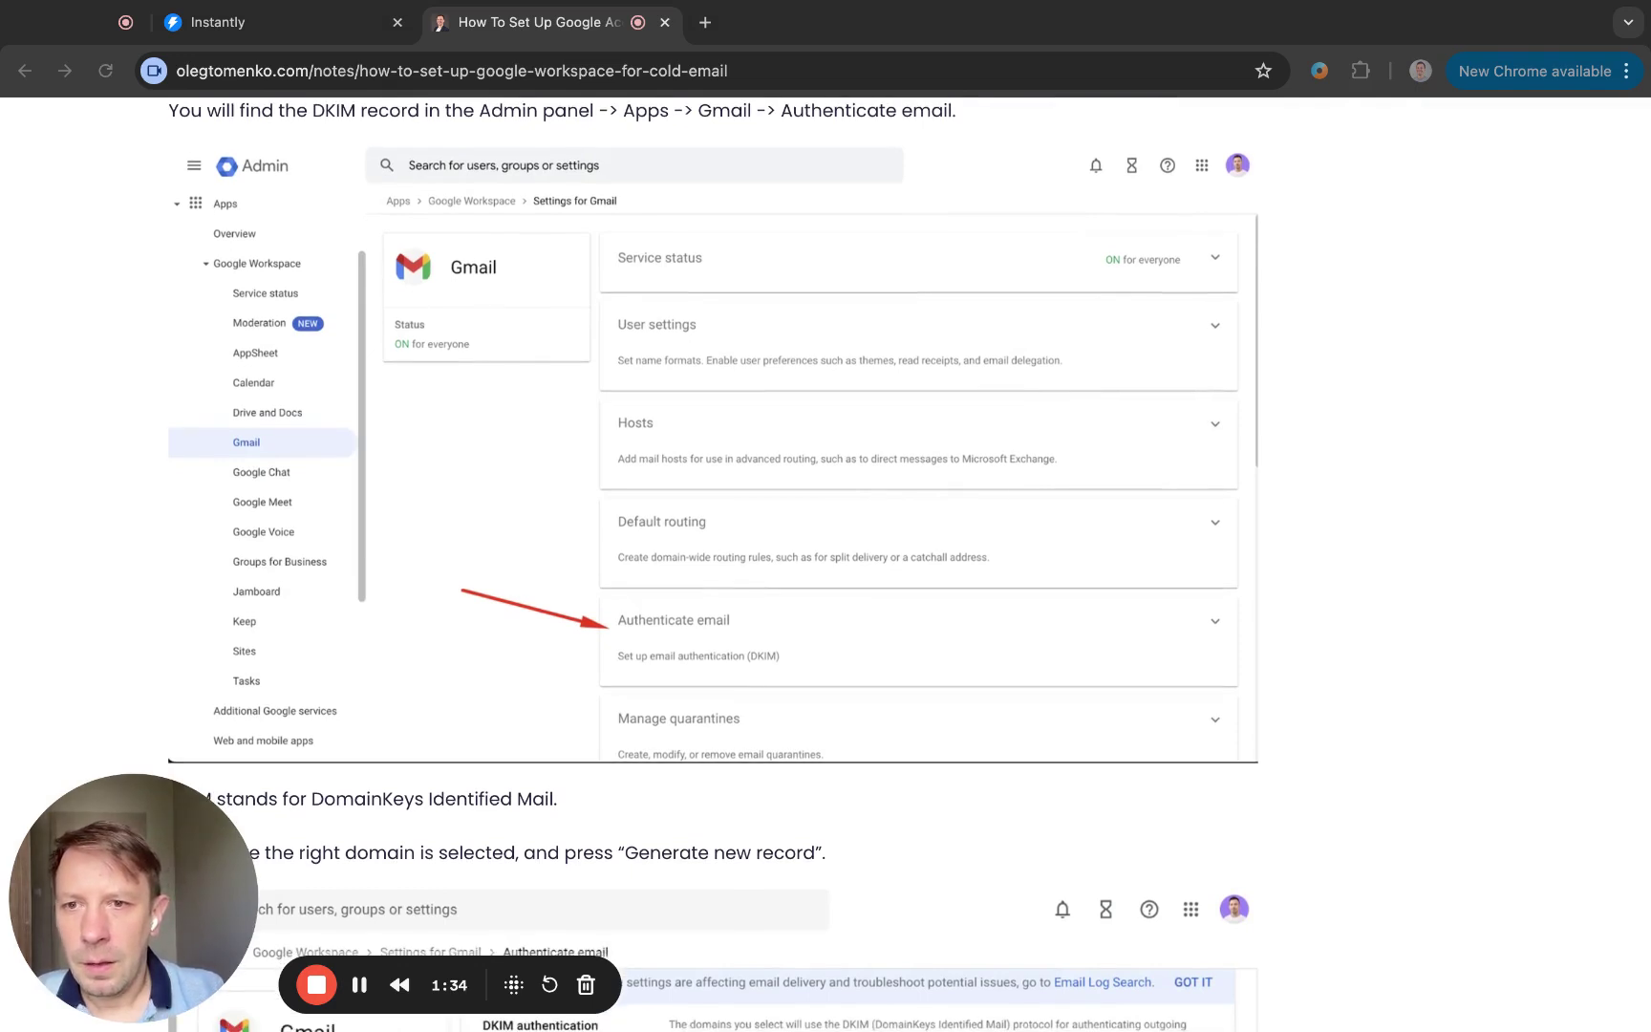
pyautogui.scroll(-5, 826, 564)
pyautogui.scroll(-3, 826, 563)
pyautogui.scroll(-3, 825, 563)
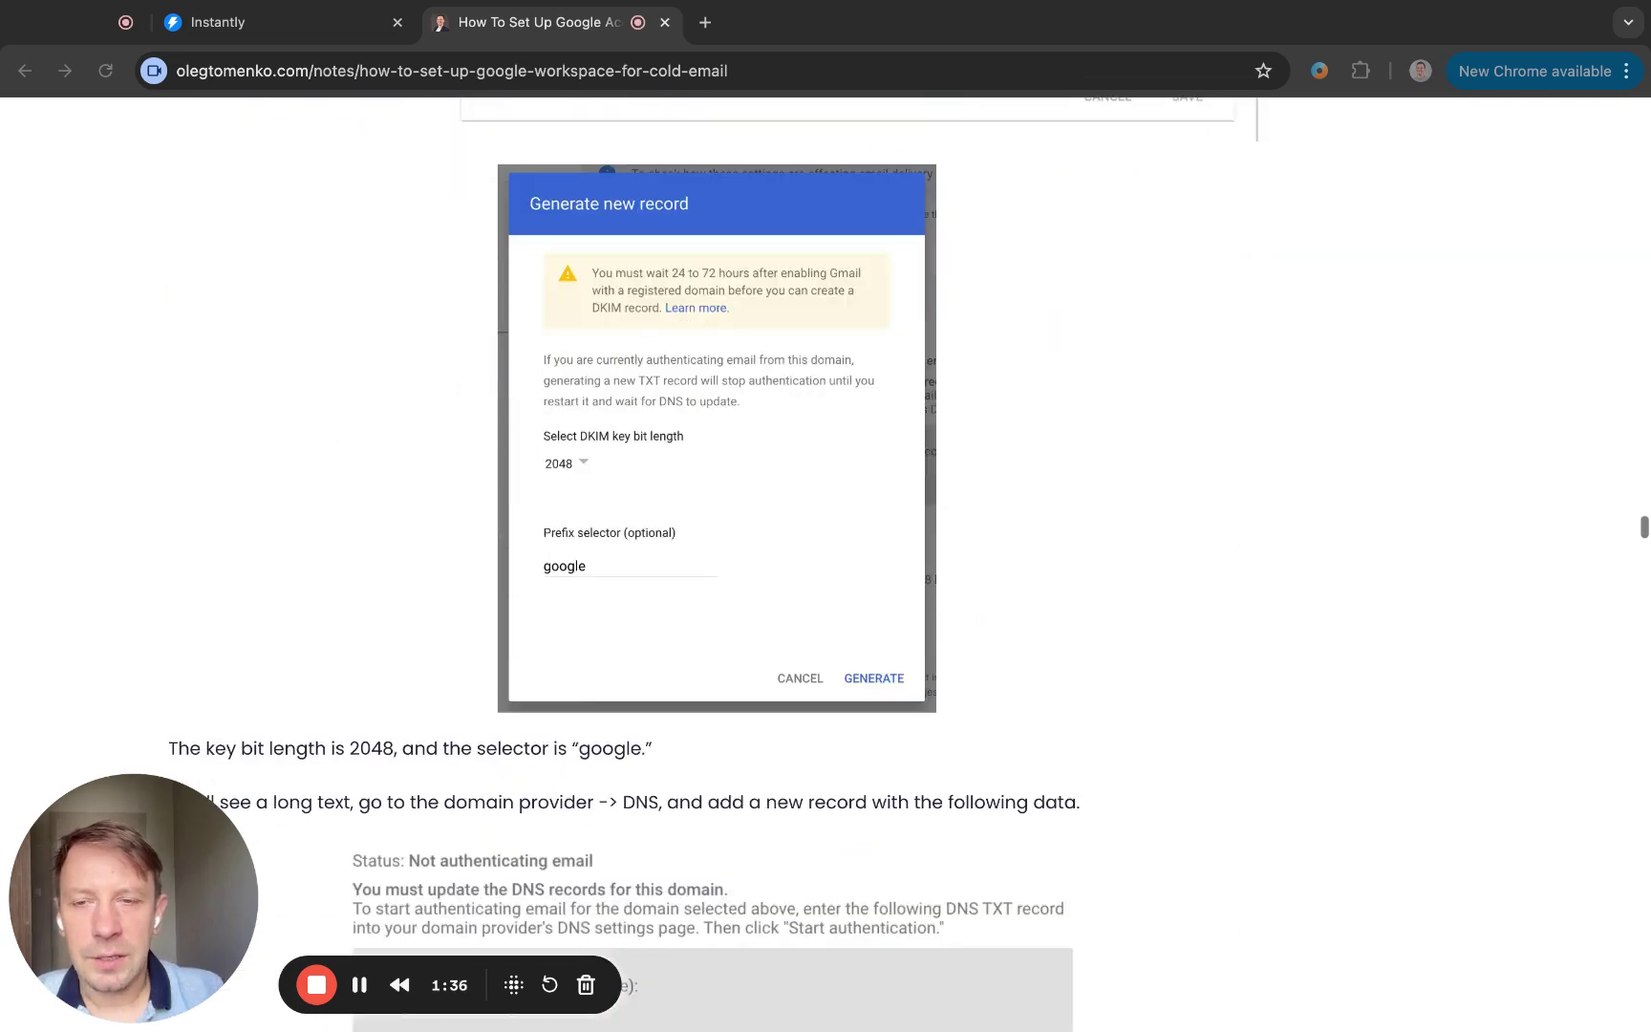
pyautogui.scroll(-3, 825, 564)
pyautogui.scroll(-3, 825, 563)
pyautogui.scroll(-1, 826, 564)
pyautogui.scroll(-1, 826, 564)
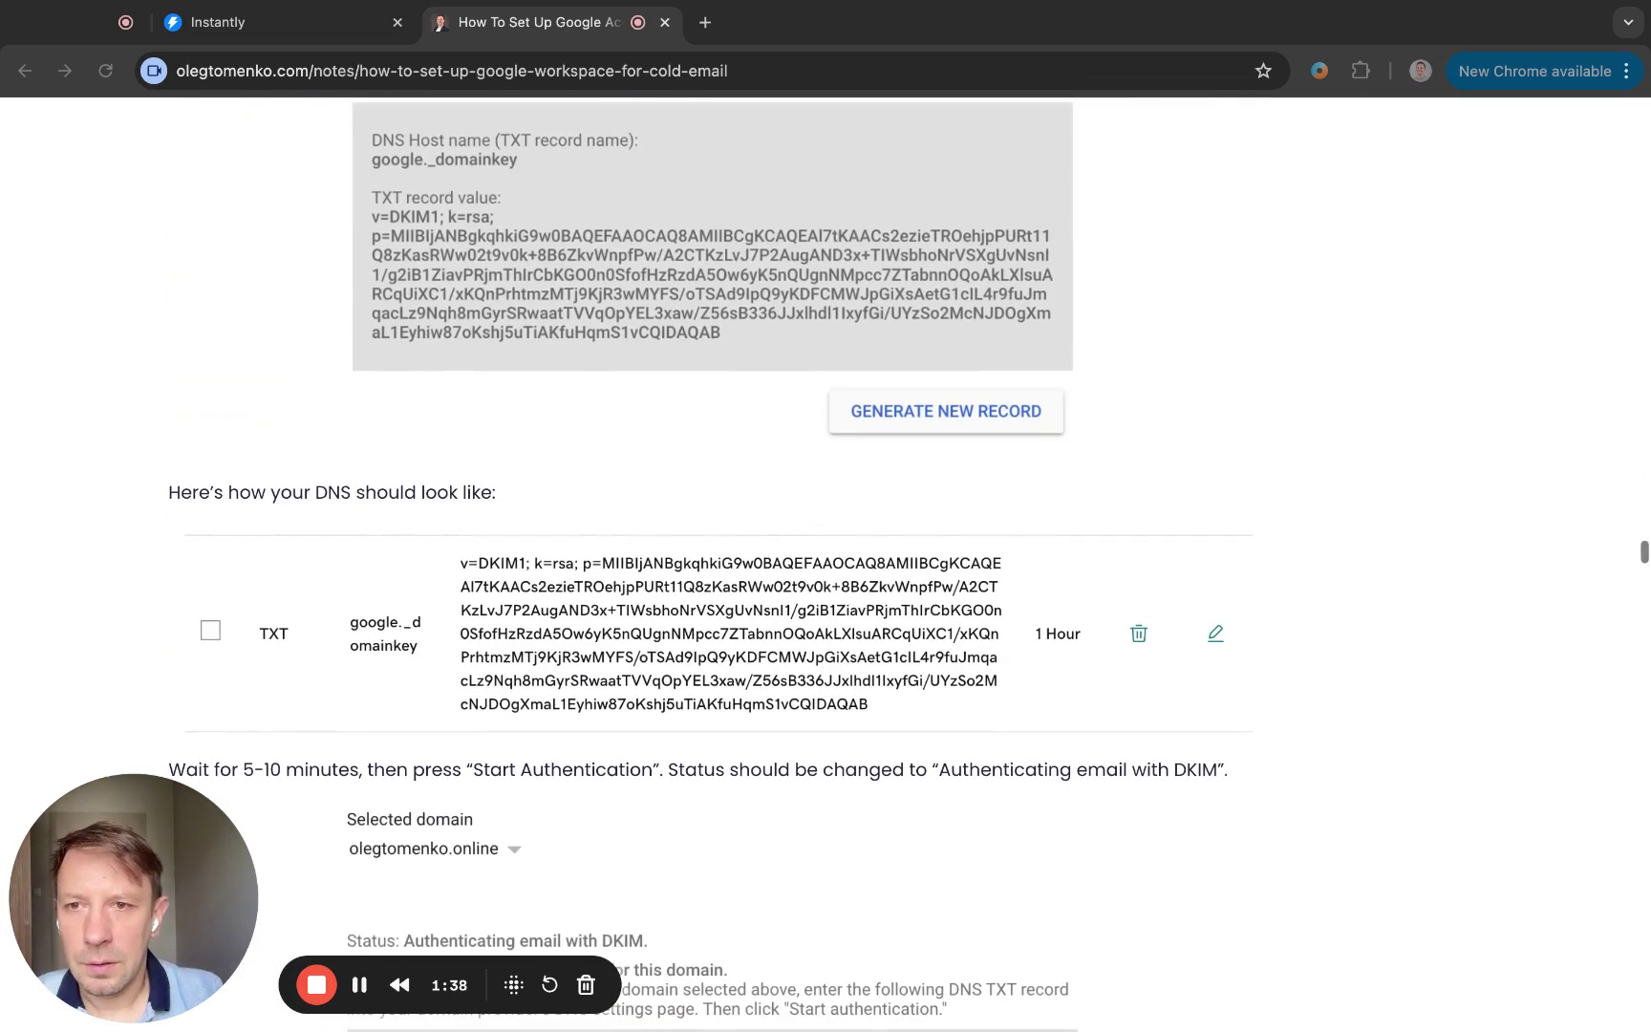
pyautogui.scroll(-1, 825, 563)
pyautogui.scroll(-3, 826, 564)
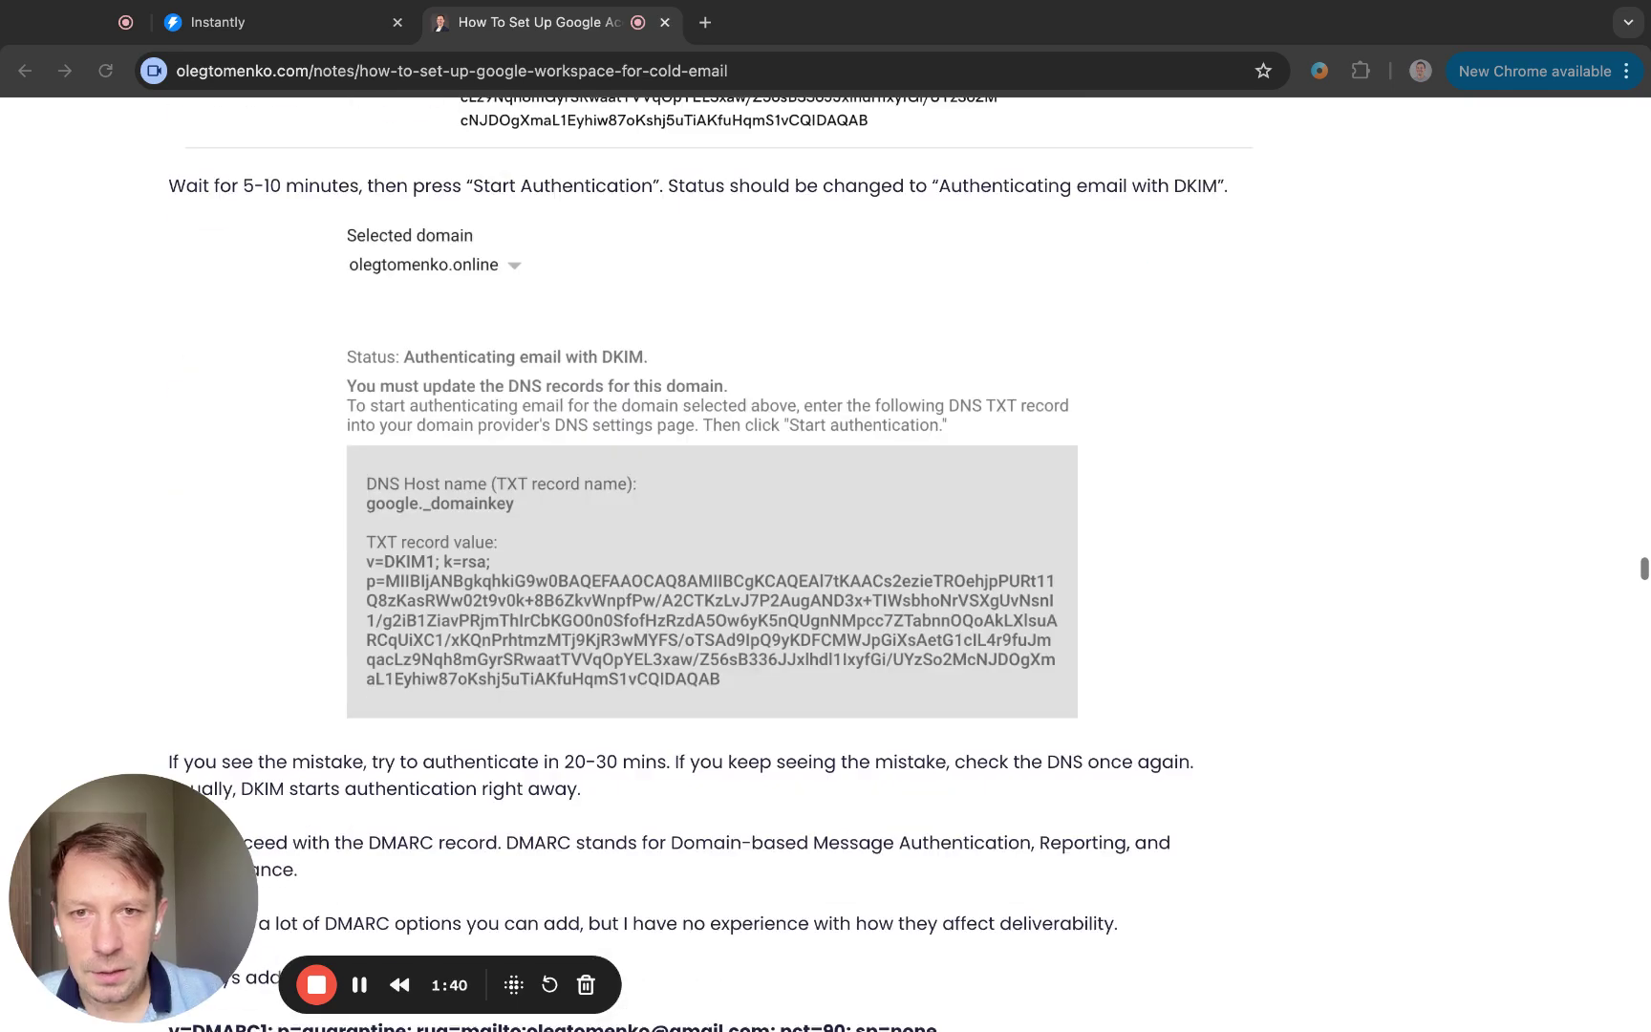
pyautogui.scroll(-10, 825, 563)
pyautogui.scroll(-3, 825, 564)
pyautogui.scroll(-5, 826, 564)
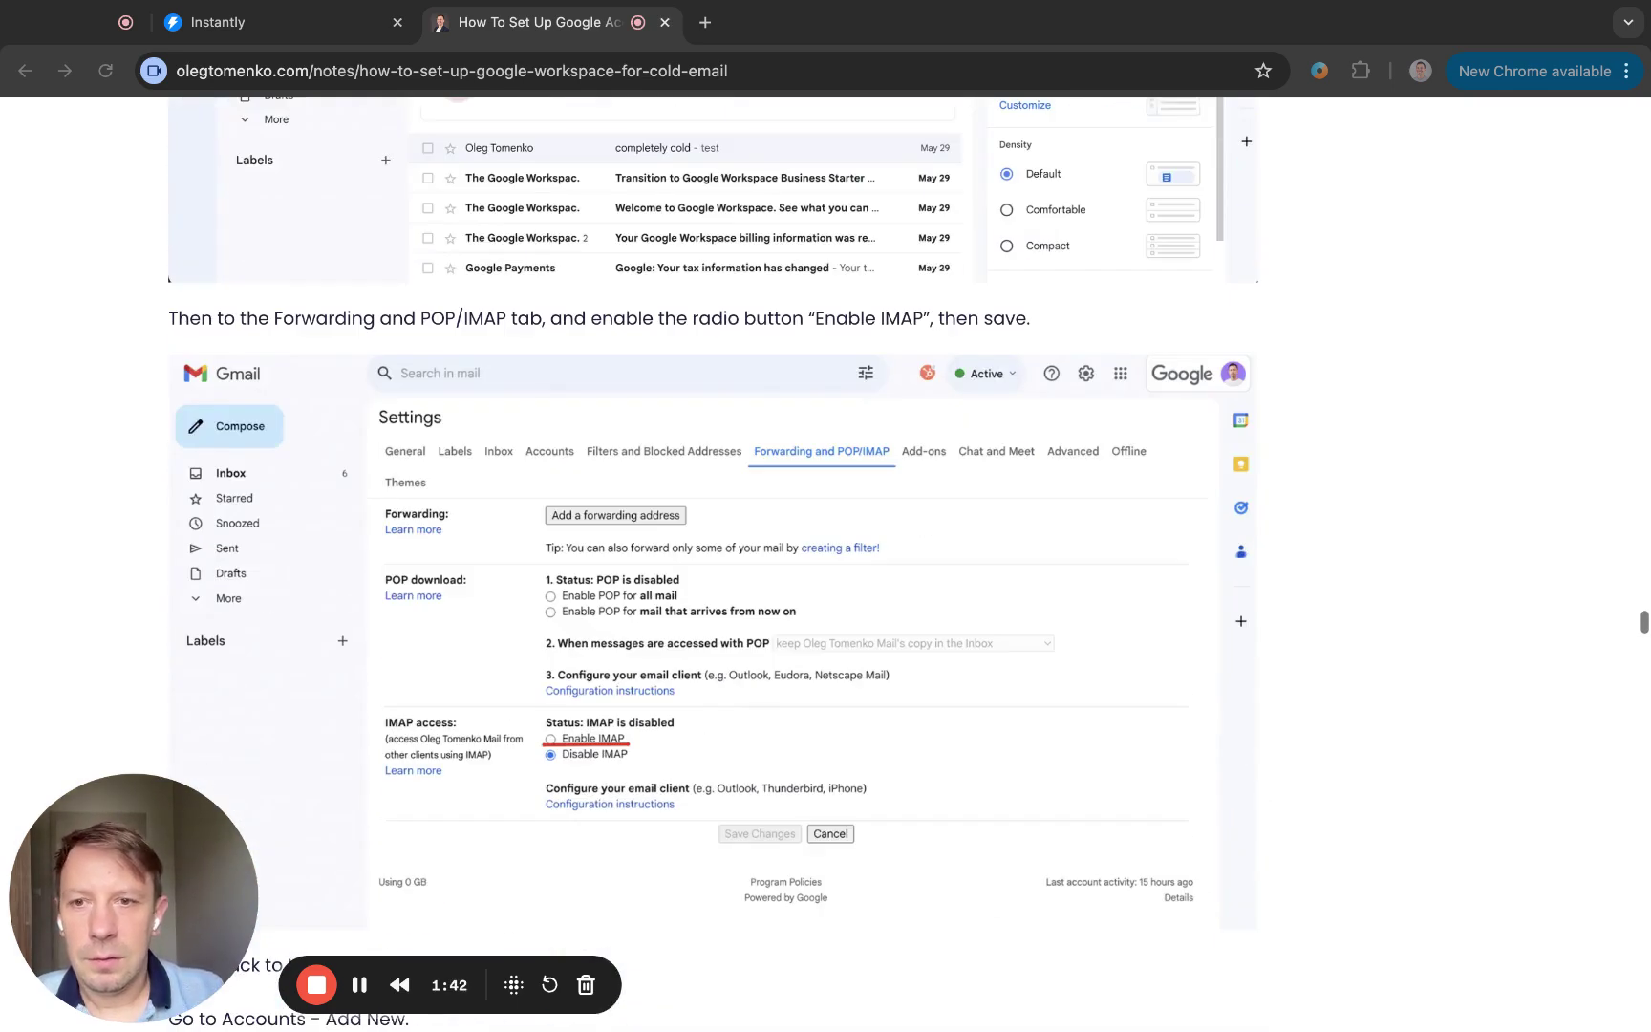
pyautogui.scroll(-1, 825, 563)
pyautogui.scroll(-1, 825, 565)
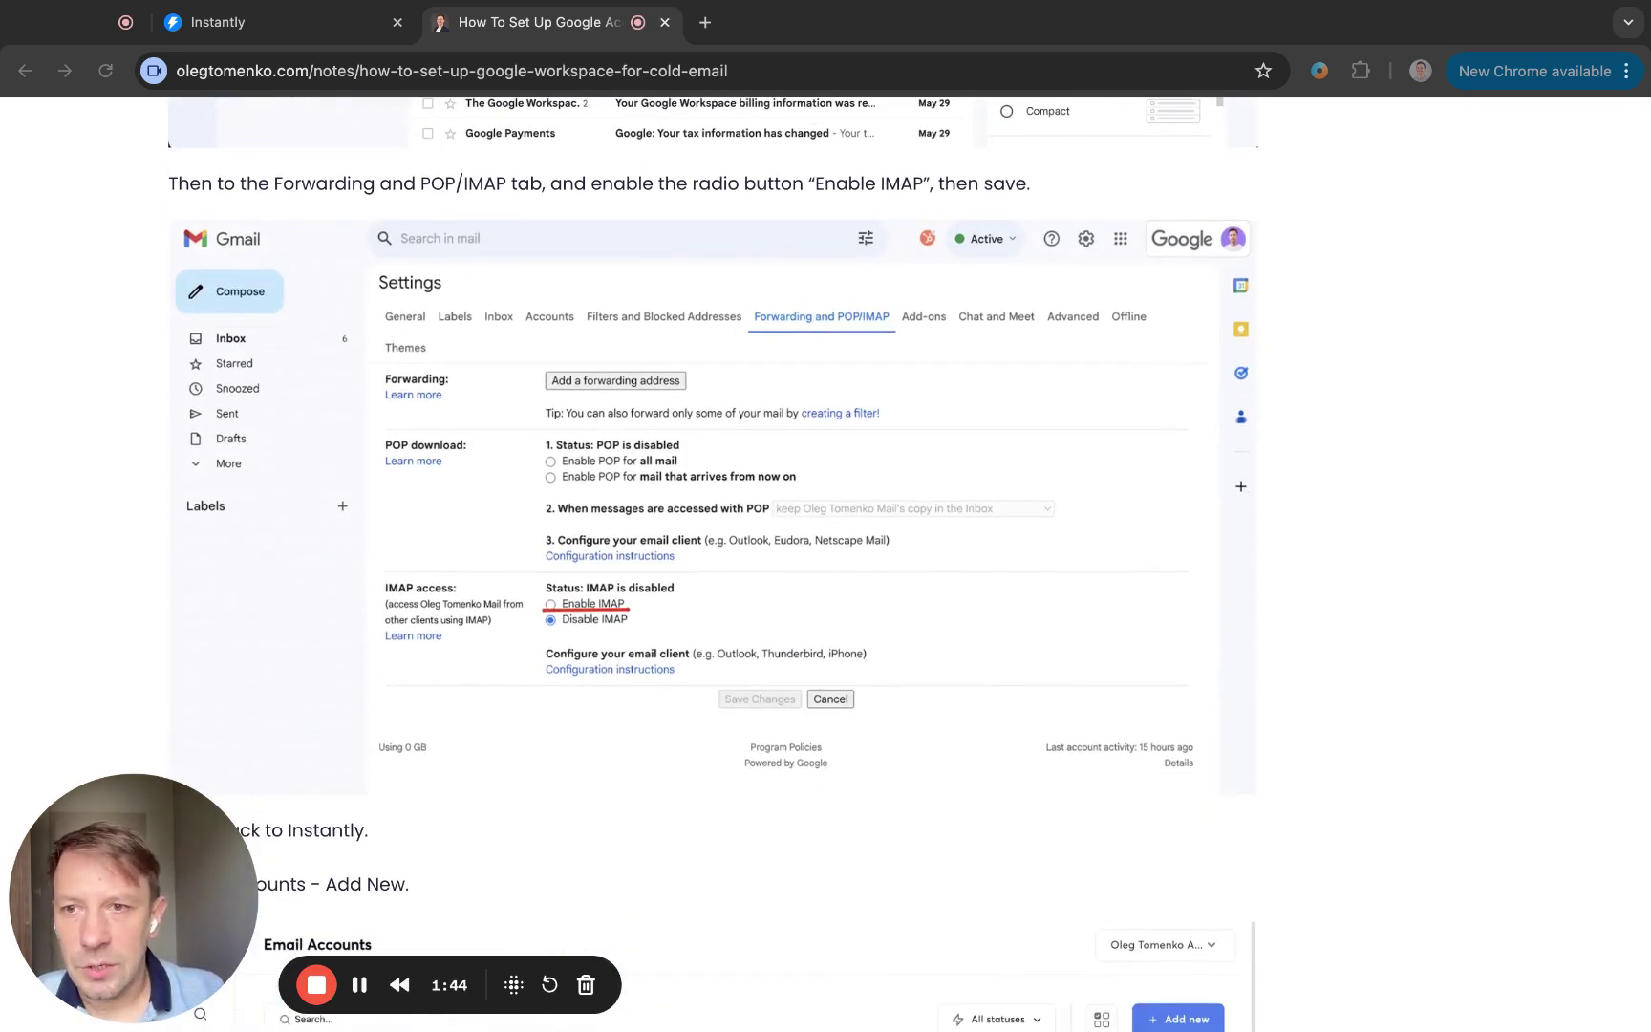
pyautogui.scroll(-1, 826, 564)
pyautogui.scroll(-1, 825, 564)
pyautogui.scroll(-1, 826, 564)
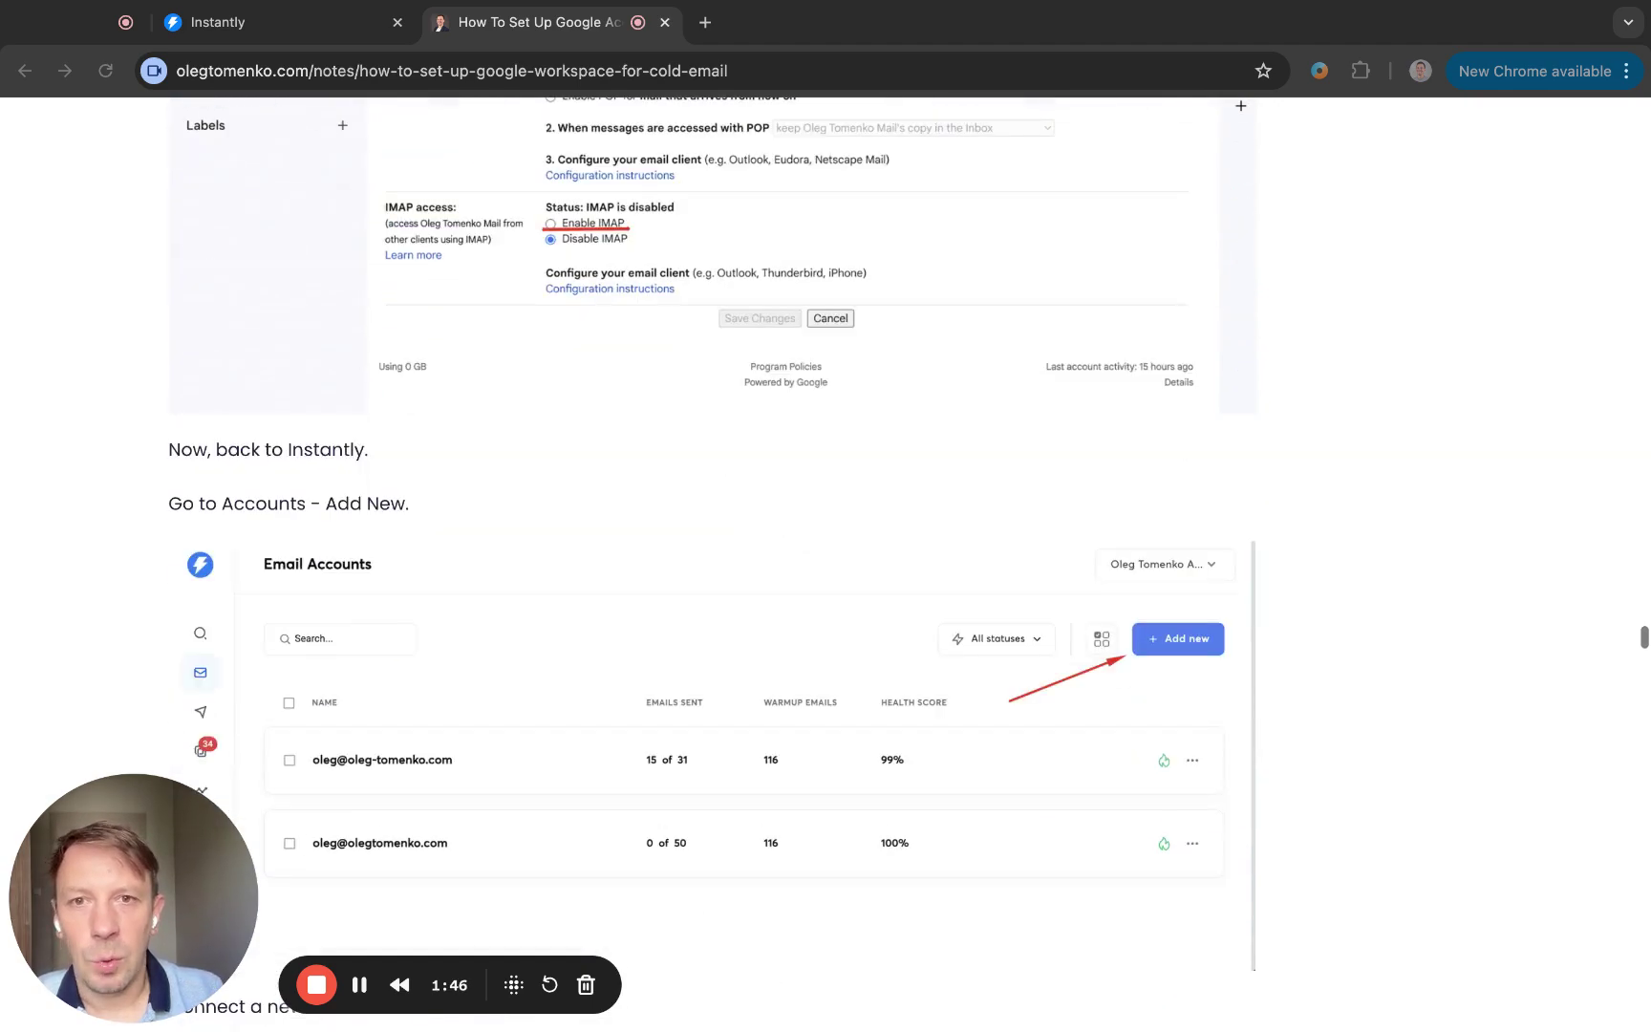
pyautogui.scroll(-3, 826, 563)
pyautogui.scroll(-3, 826, 563)
pyautogui.scroll(-1, 826, 564)
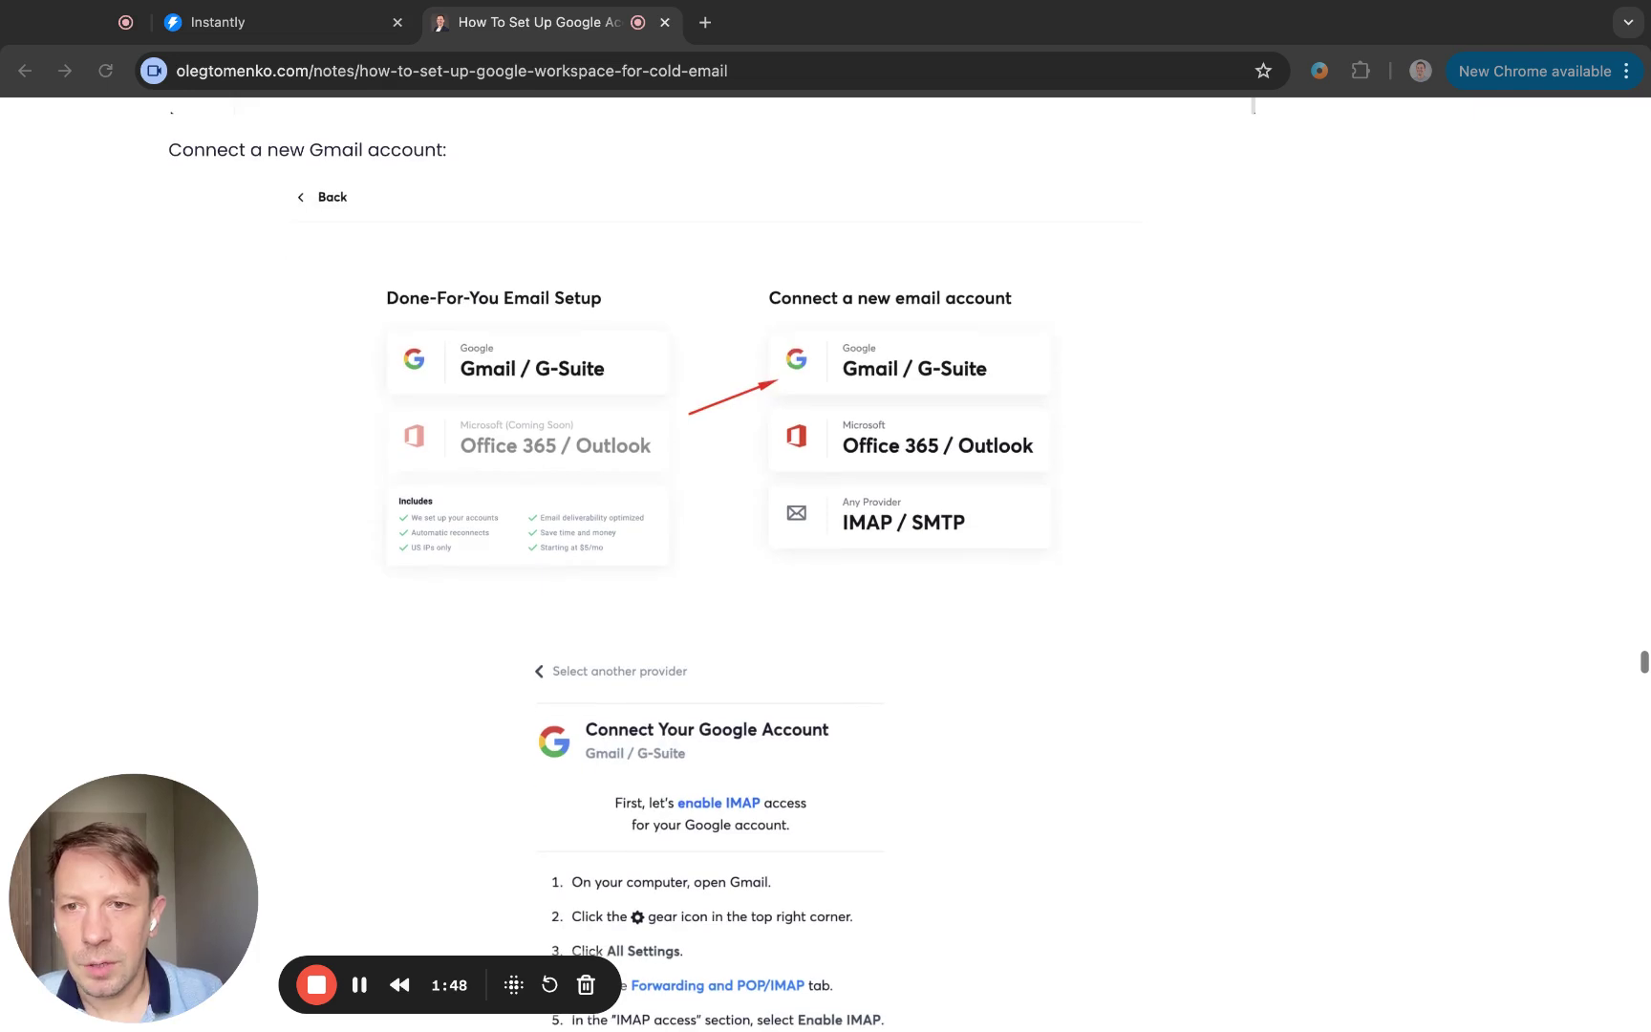
pyautogui.scroll(-1, 825, 564)
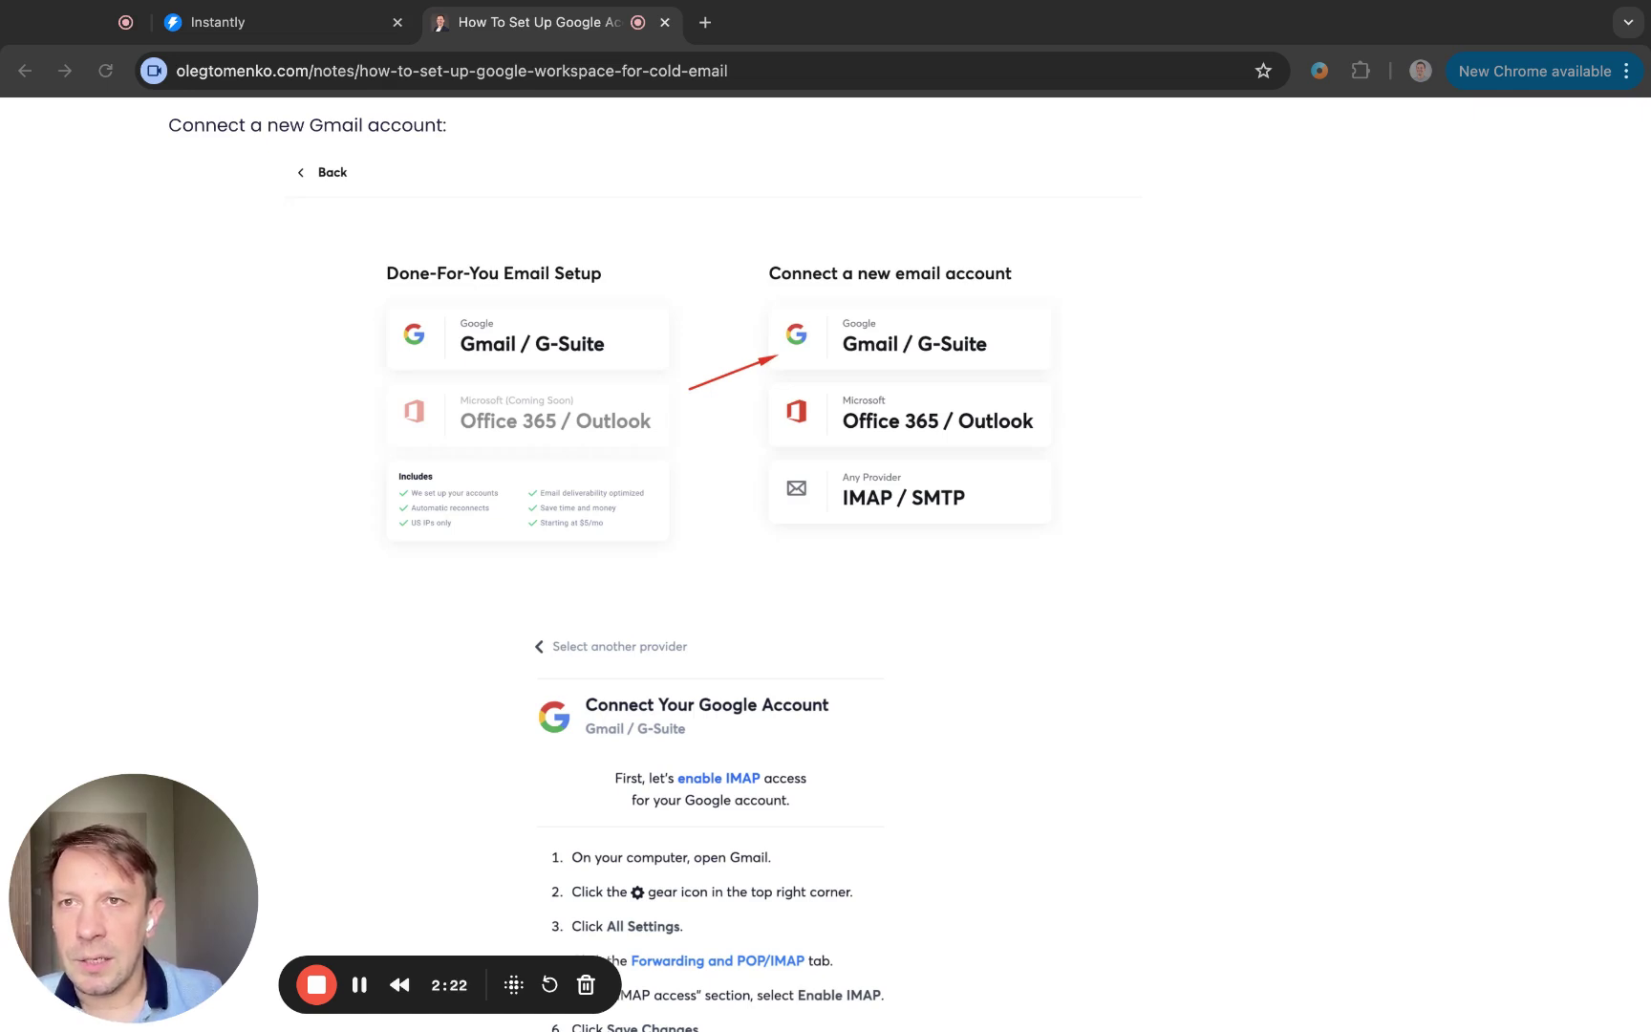
# Return to Instantly's Email Accounts and start a Done-For-You Gmail / G-Suite account
pyautogui.hotkey('ctrl', 'shift', 'Tab')
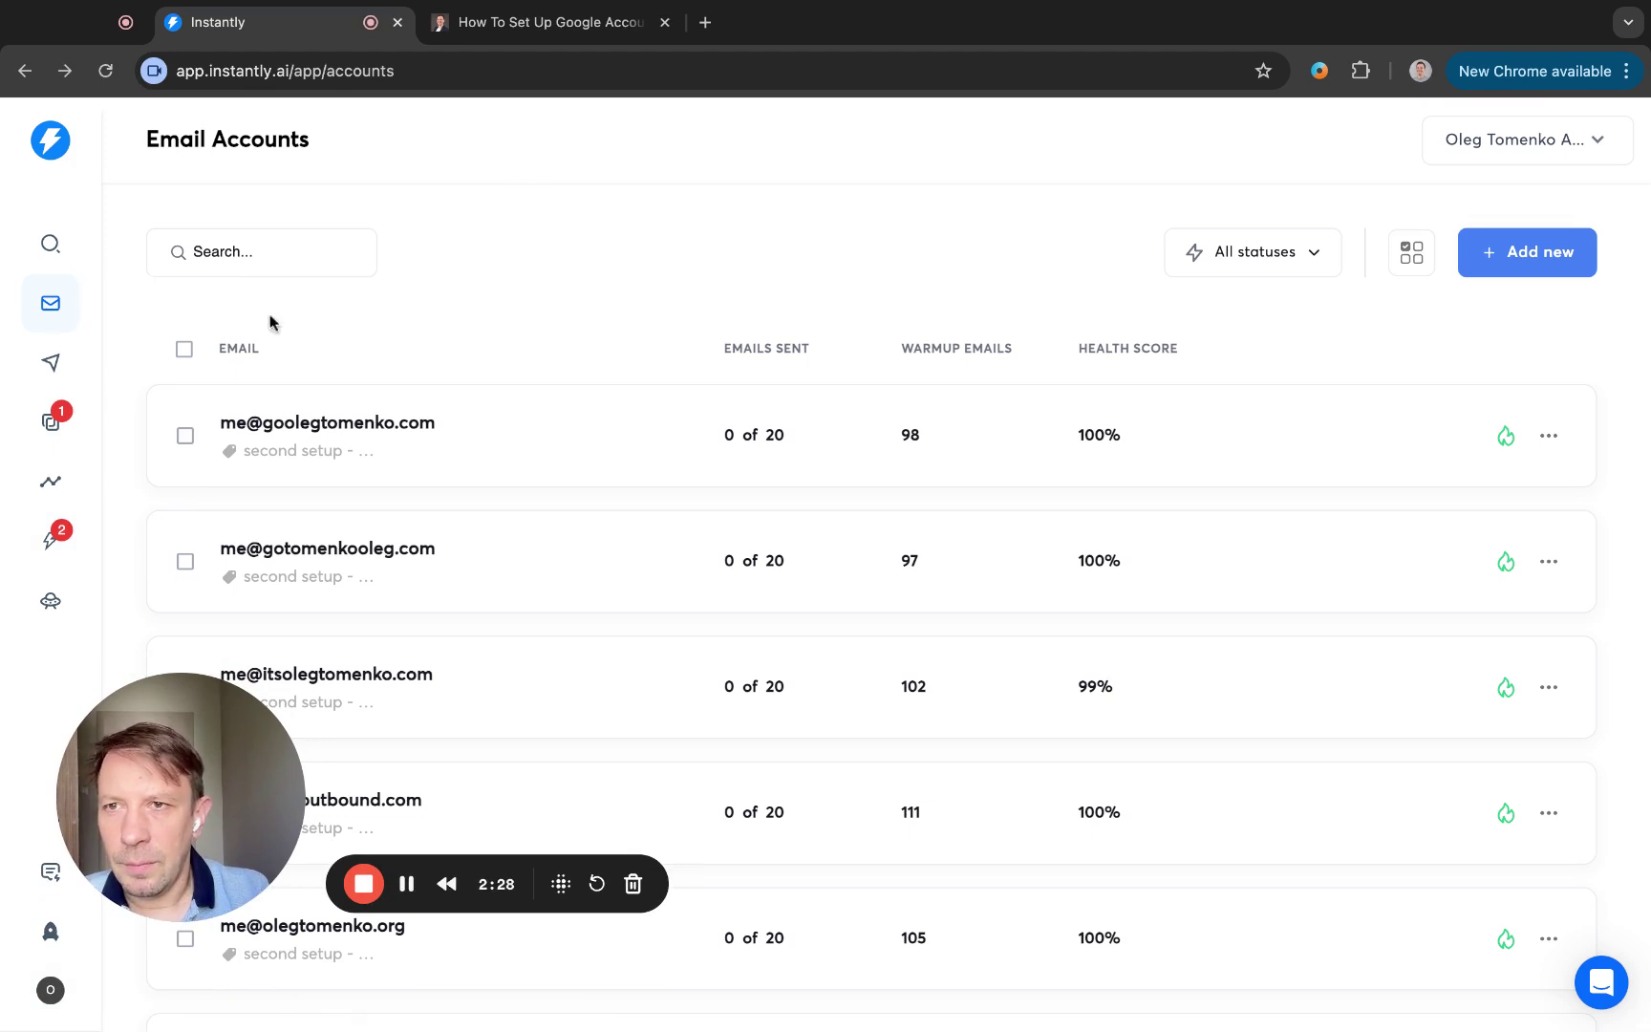
pyautogui.click(1541, 259)
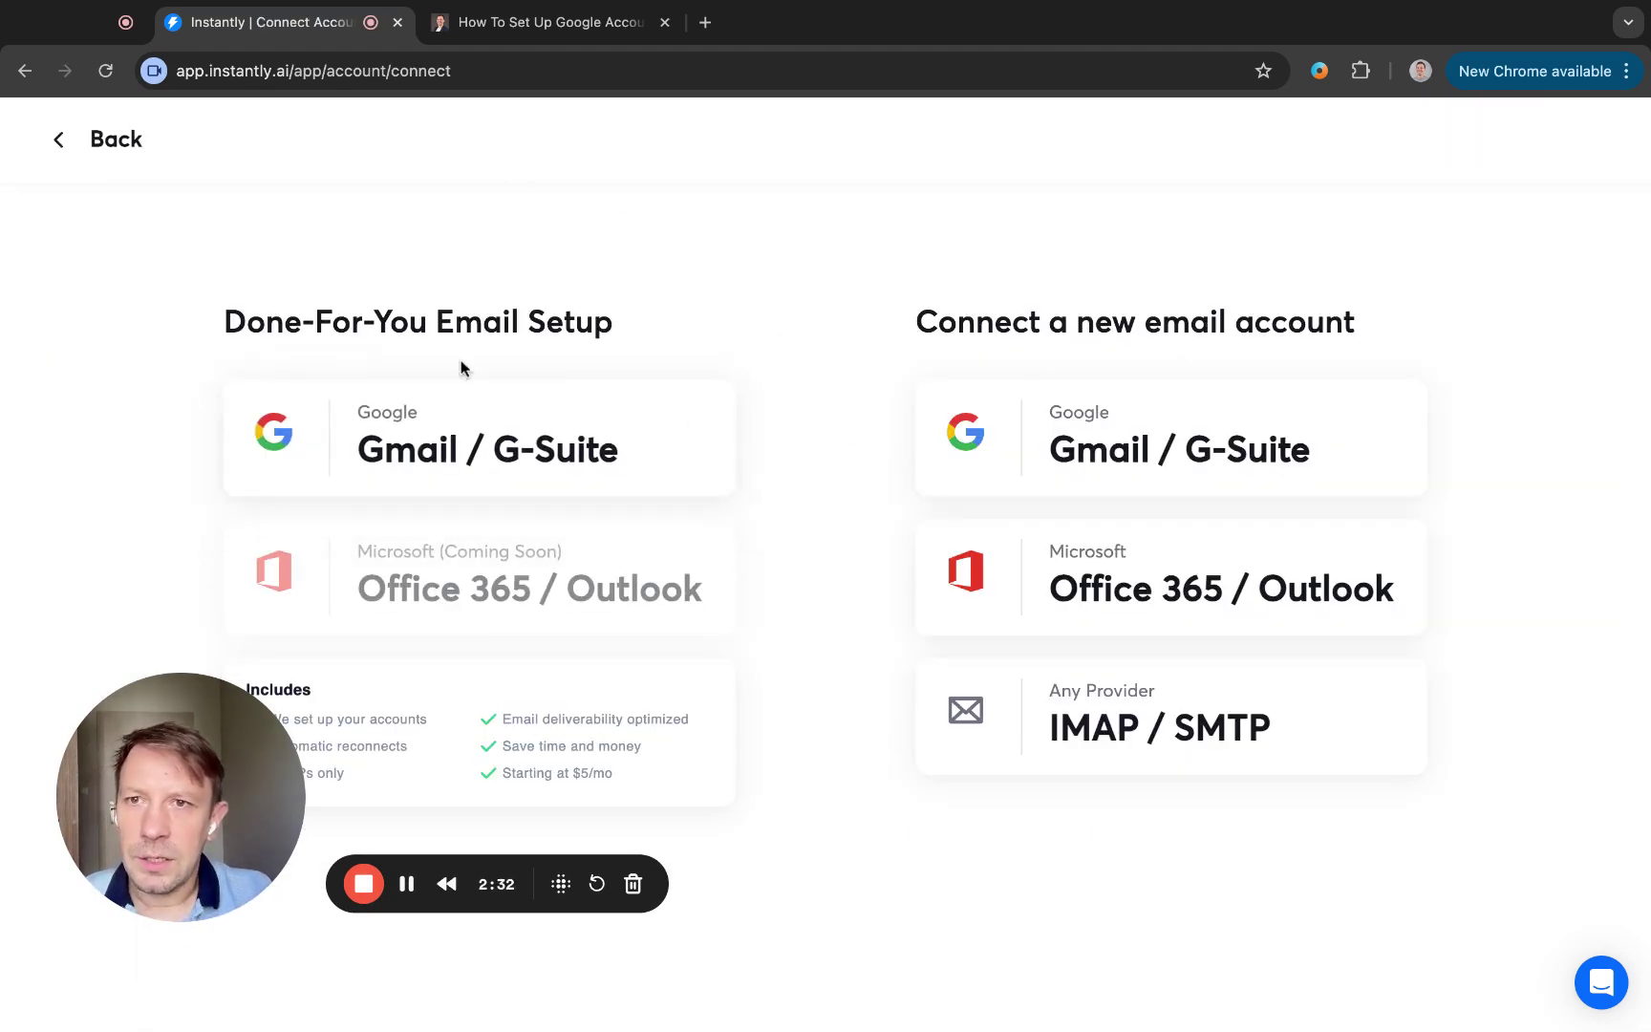
pyautogui.click(503, 445)
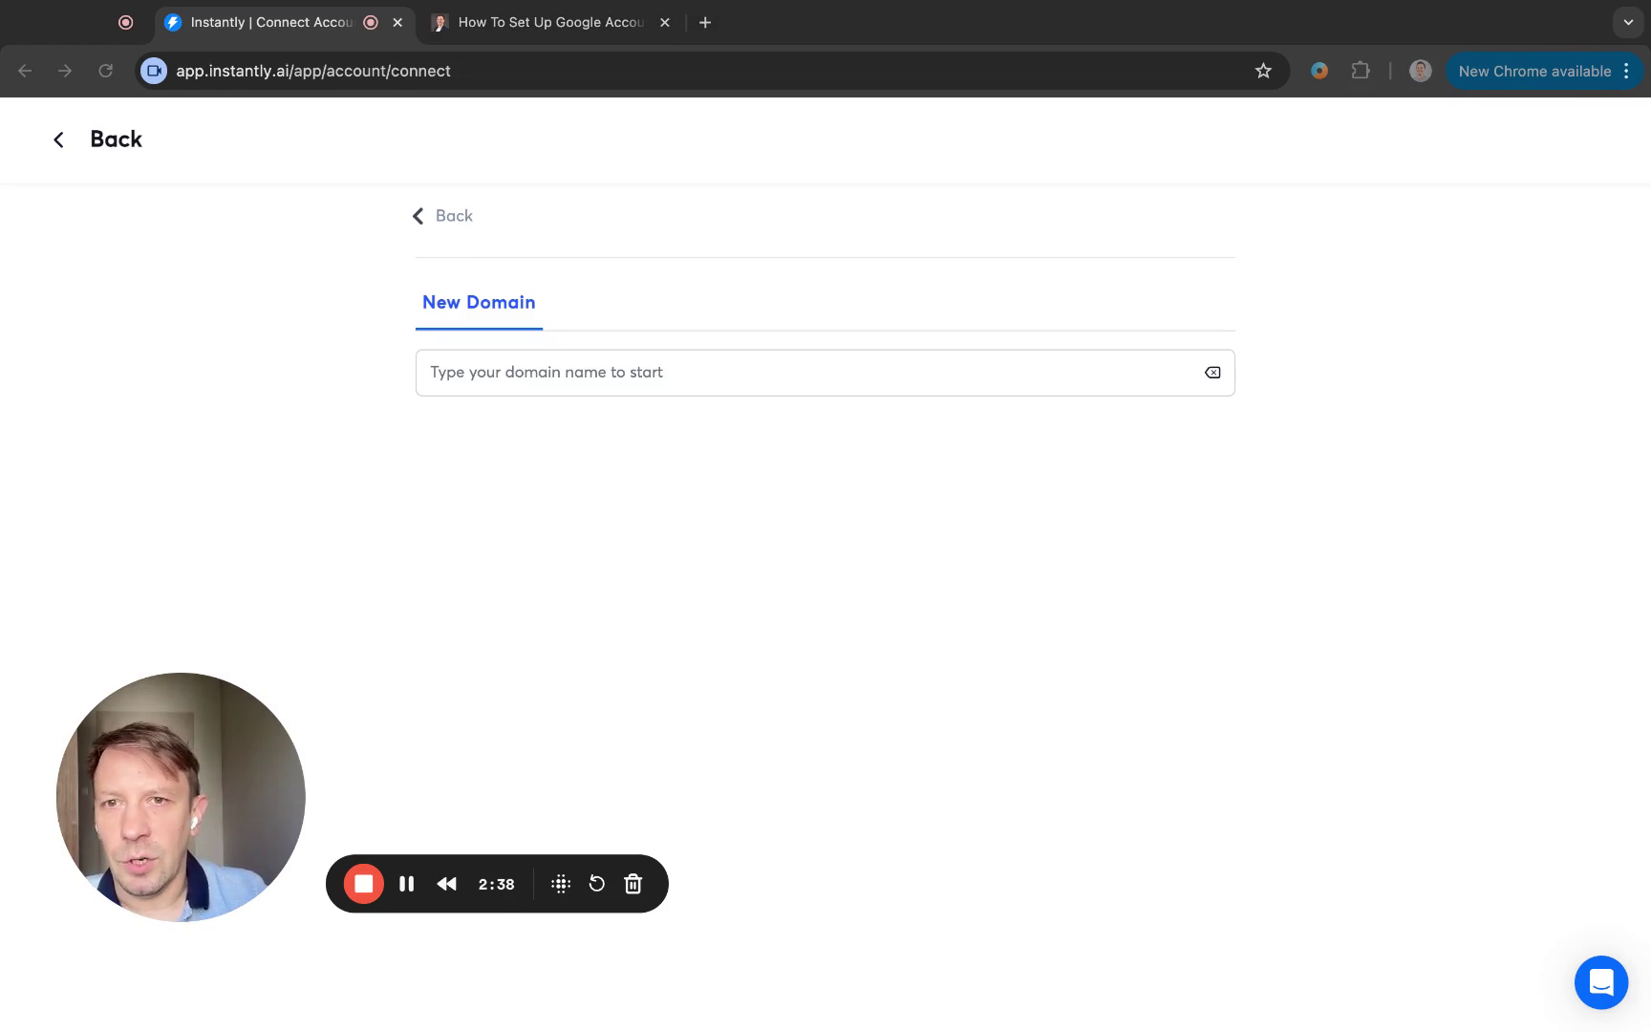
pyautogui.write('pro')
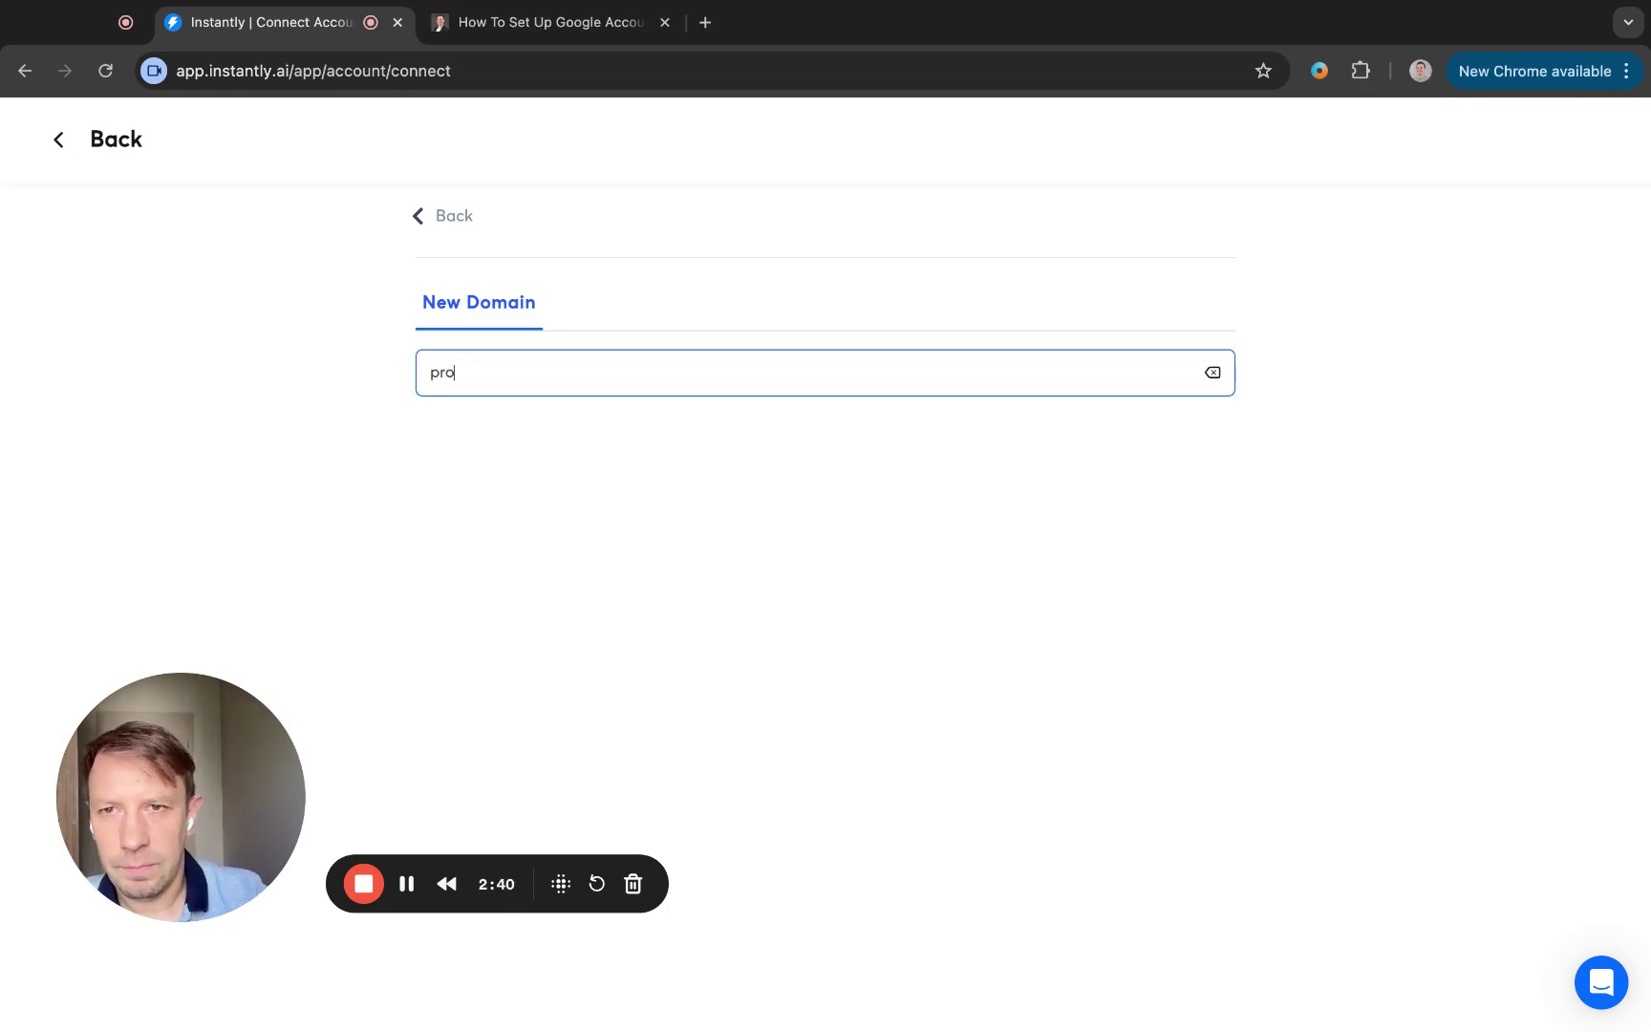
pyautogui.write('acticebox')
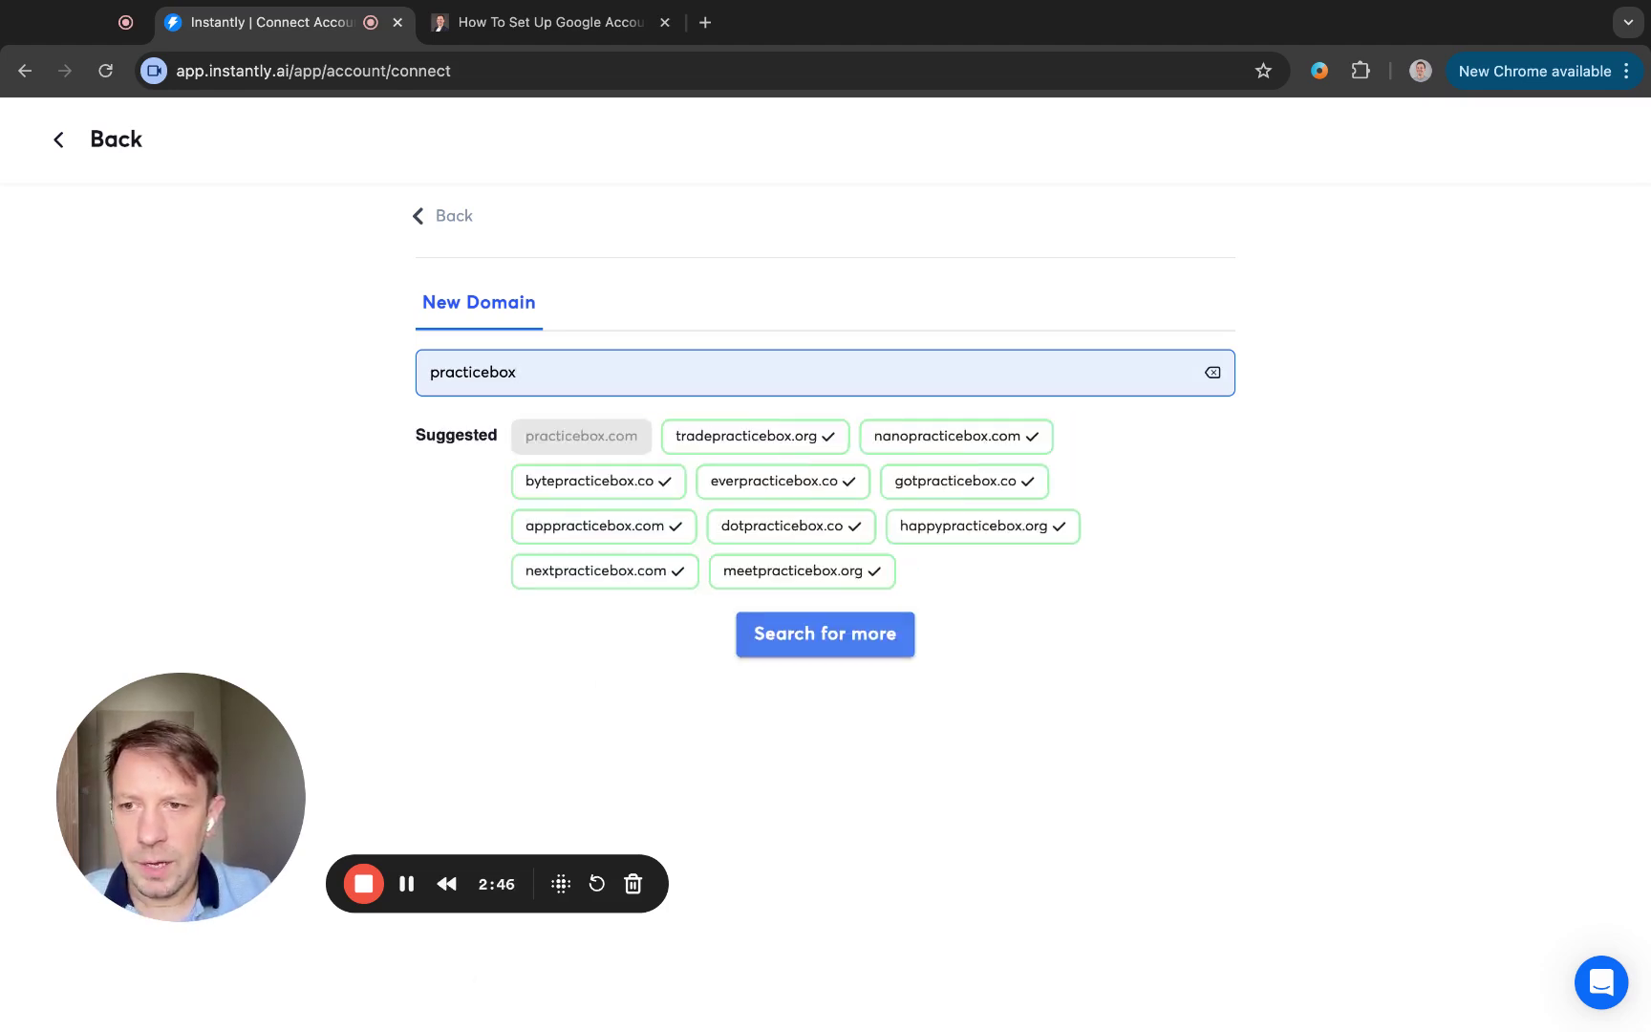
# Pick everpracticebox.co, apppracticebox.com and gotpracticebox.co from the 'practicebox' suggestions for $45
pyautogui.press('super+Tab')
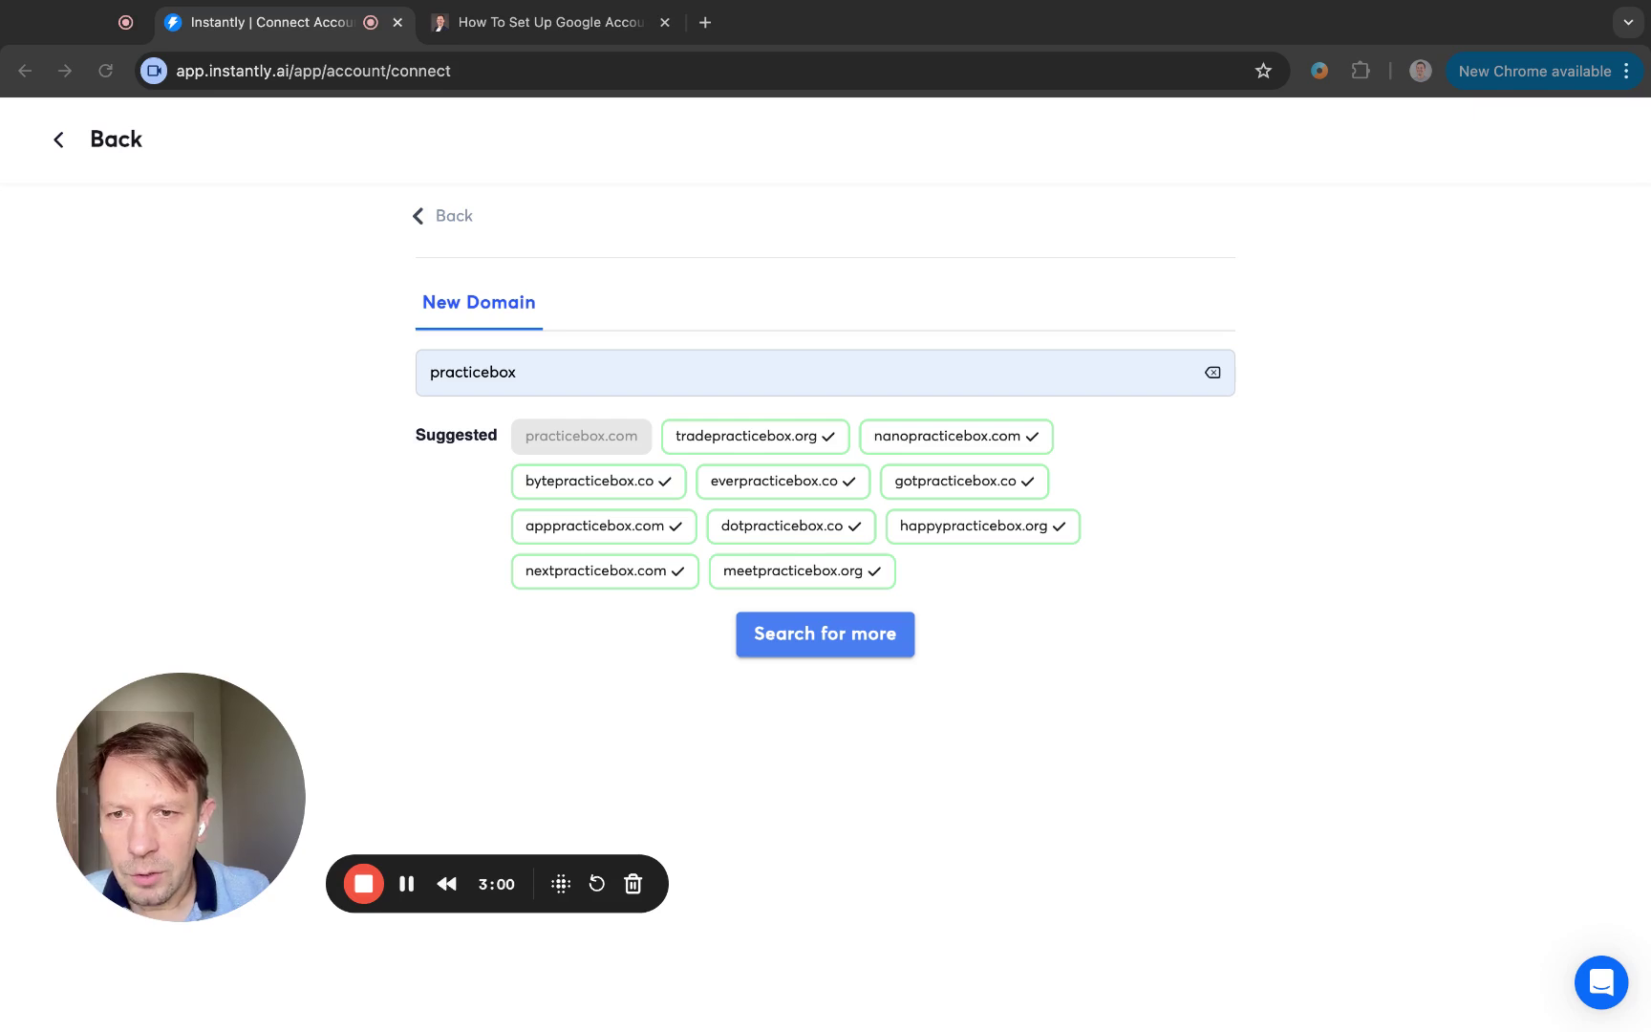
pyautogui.click(760, 481)
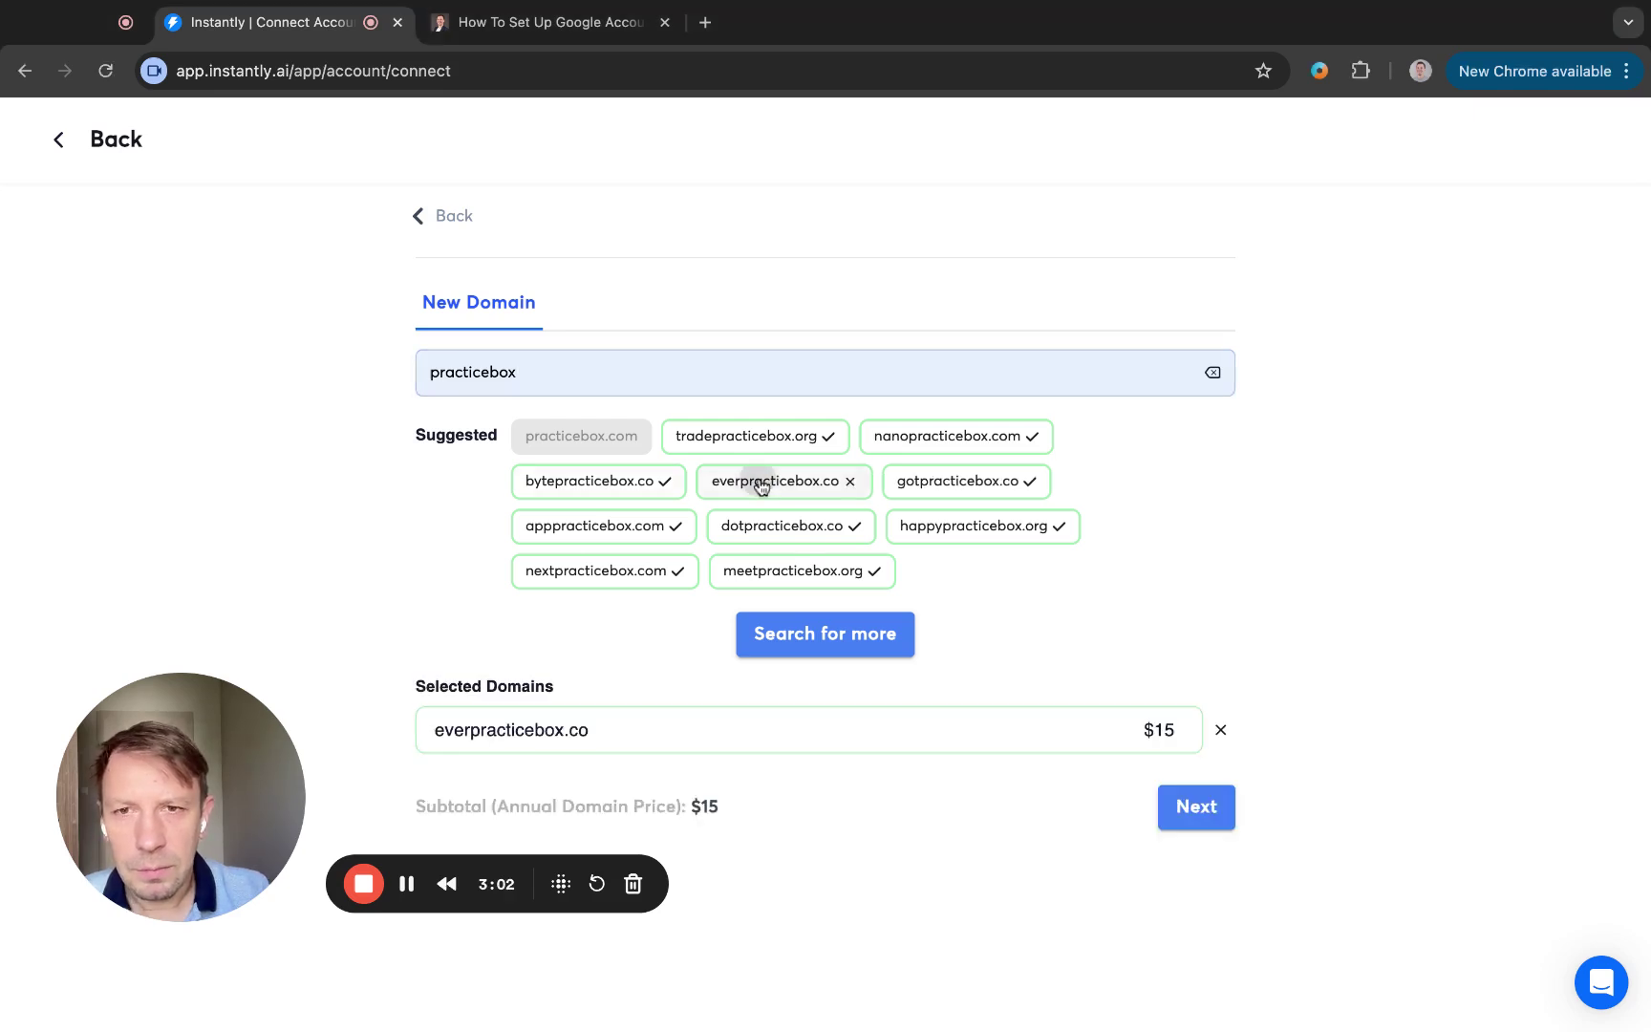
pyautogui.click(638, 539)
pyautogui.click(908, 492)
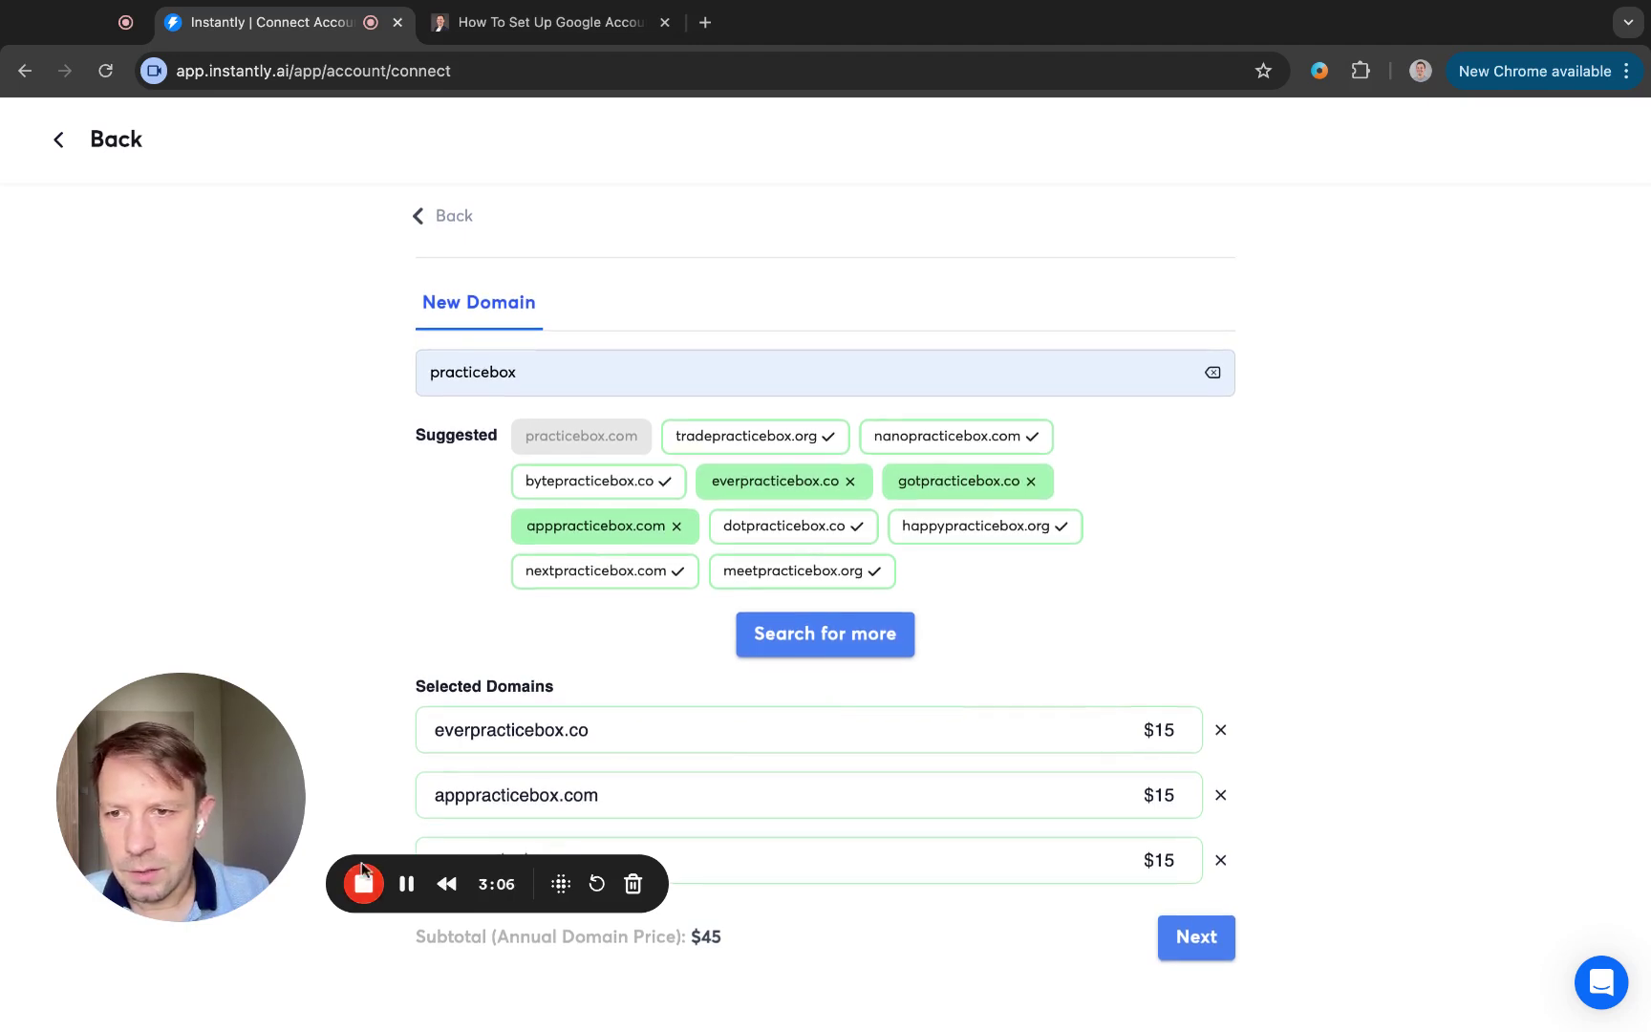
pyautogui.moveTo(229, 813); pyautogui.dragTo(199, 892)
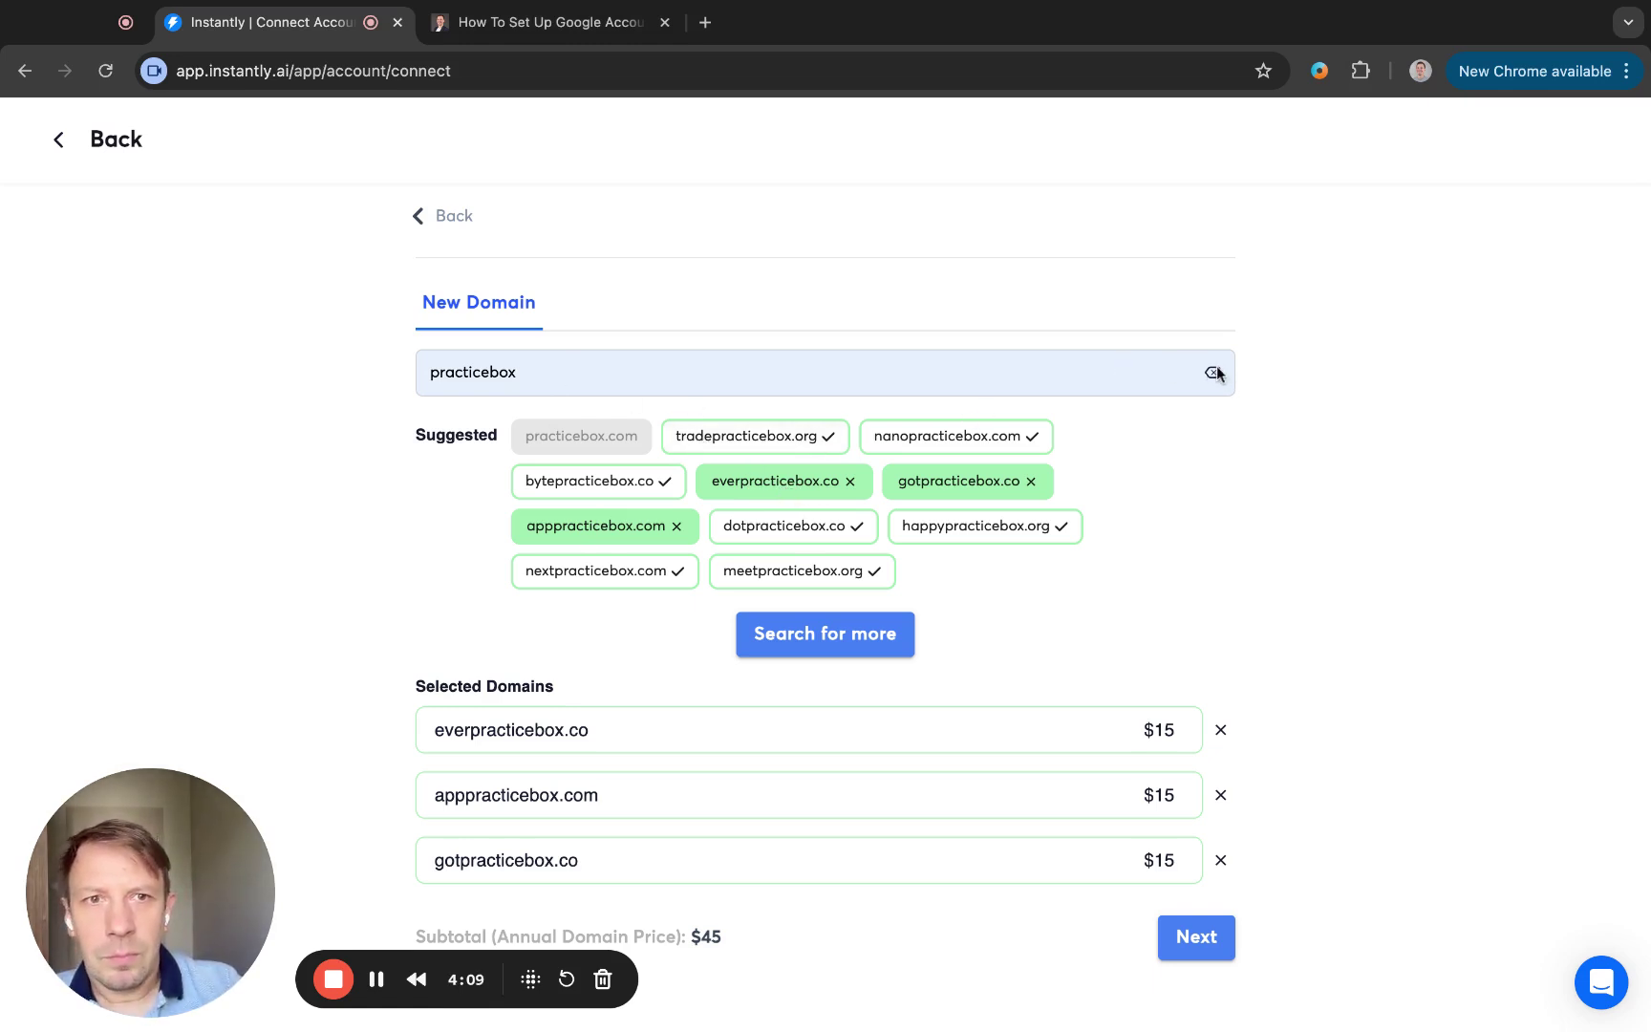
# Edit the domain search to practicebox.org and add it as the fourth domain
pyautogui.click(1094, 373)
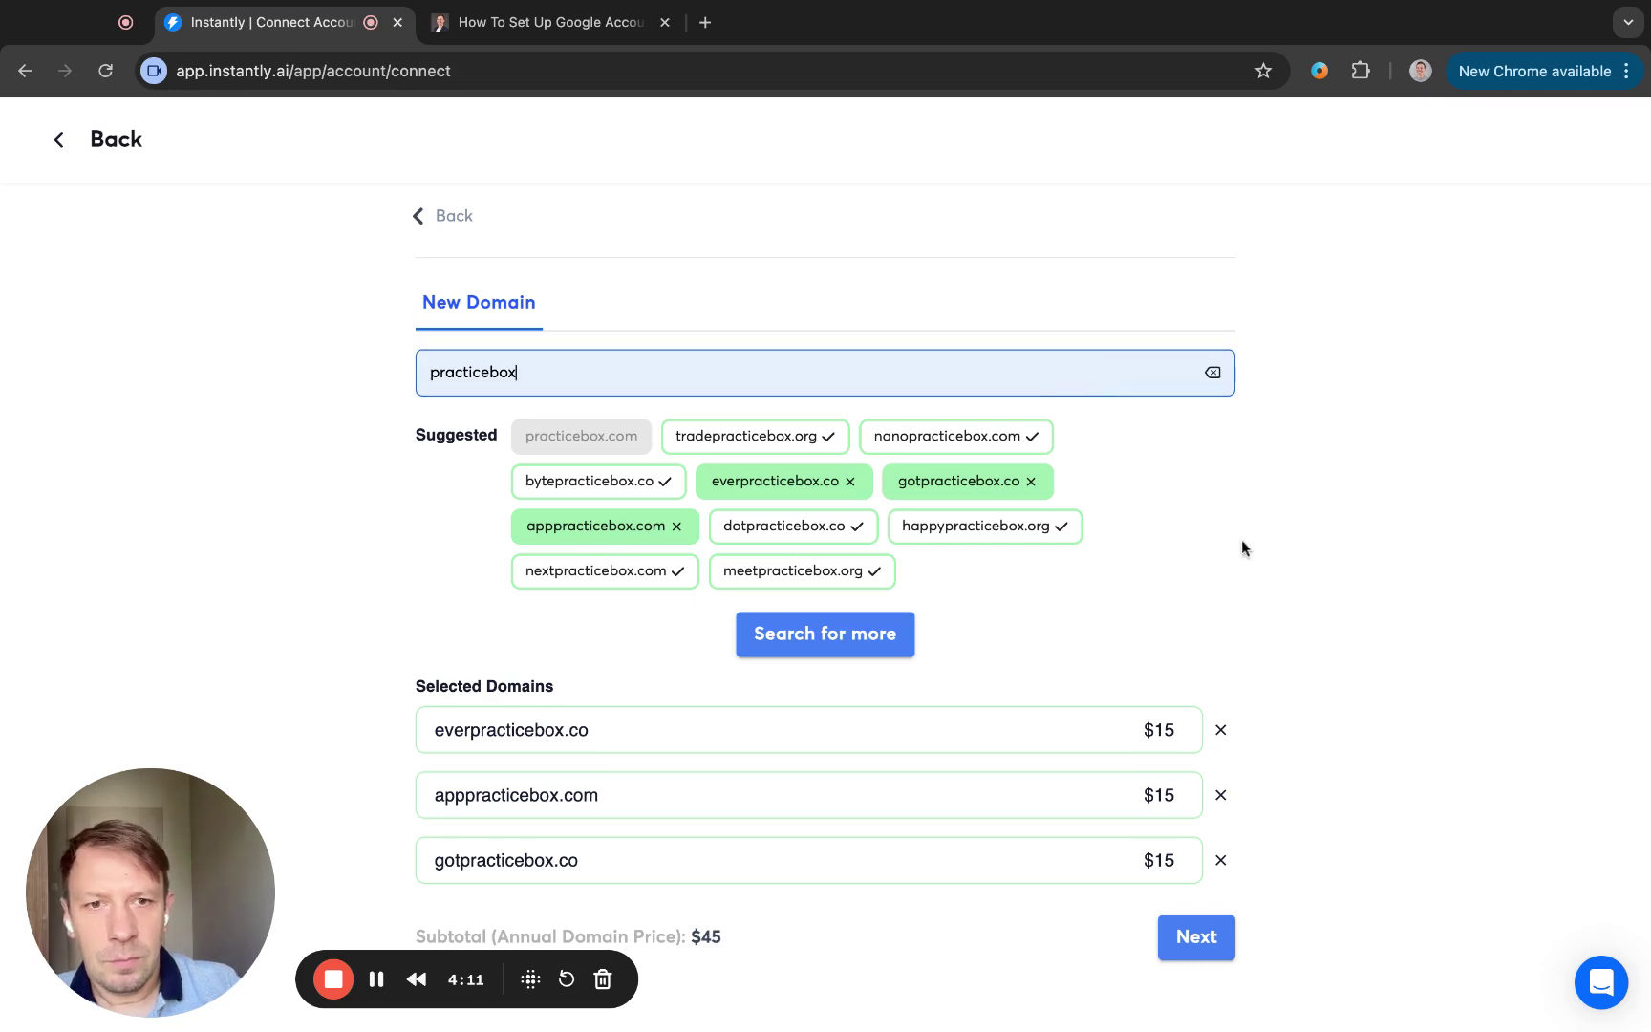
pyautogui.click(1216, 717)
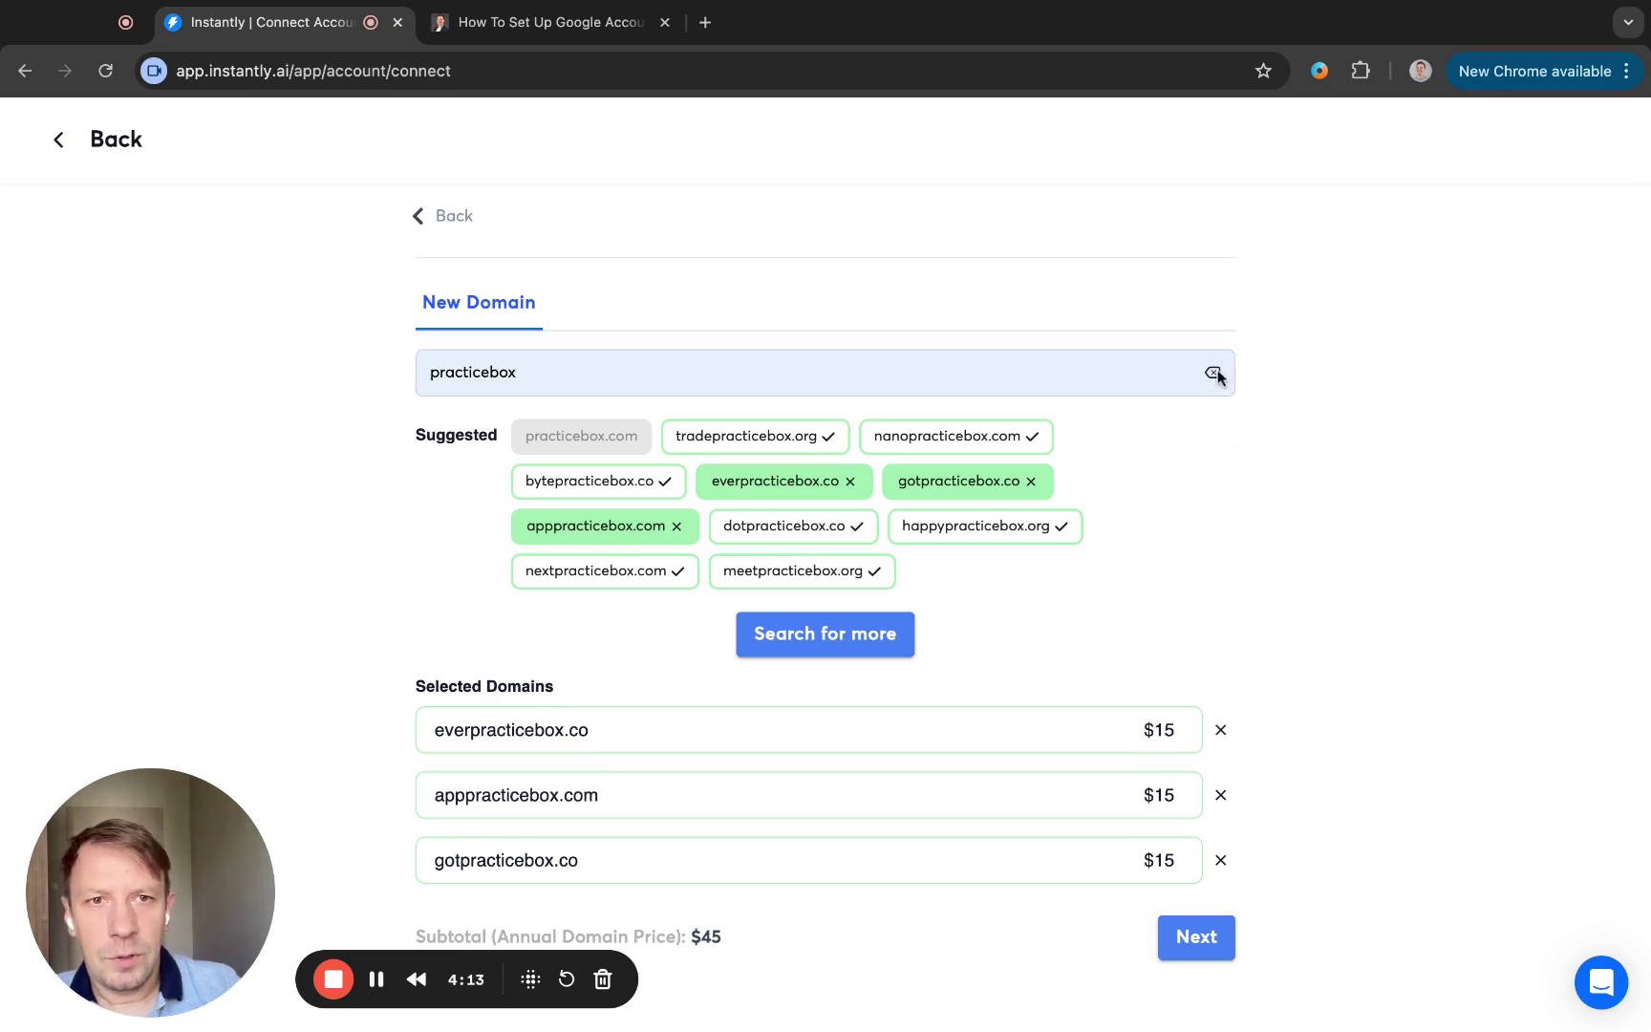
pyautogui.click(1056, 382)
pyautogui.write('.o')
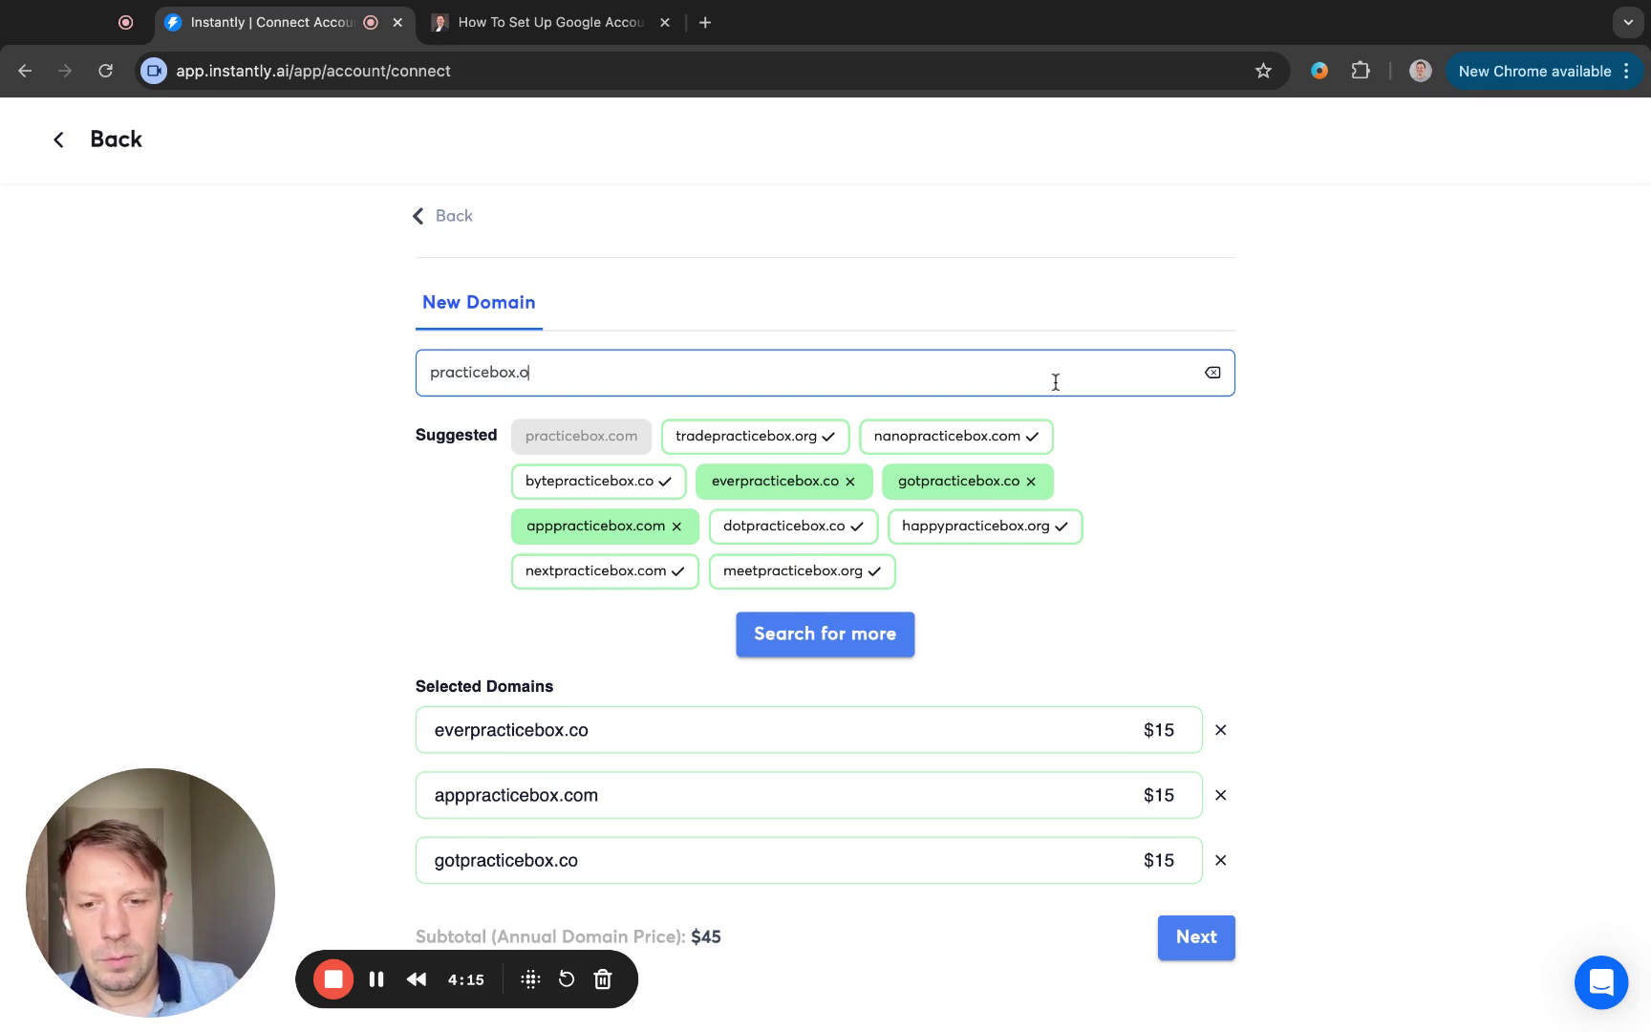
pyautogui.write('rg')
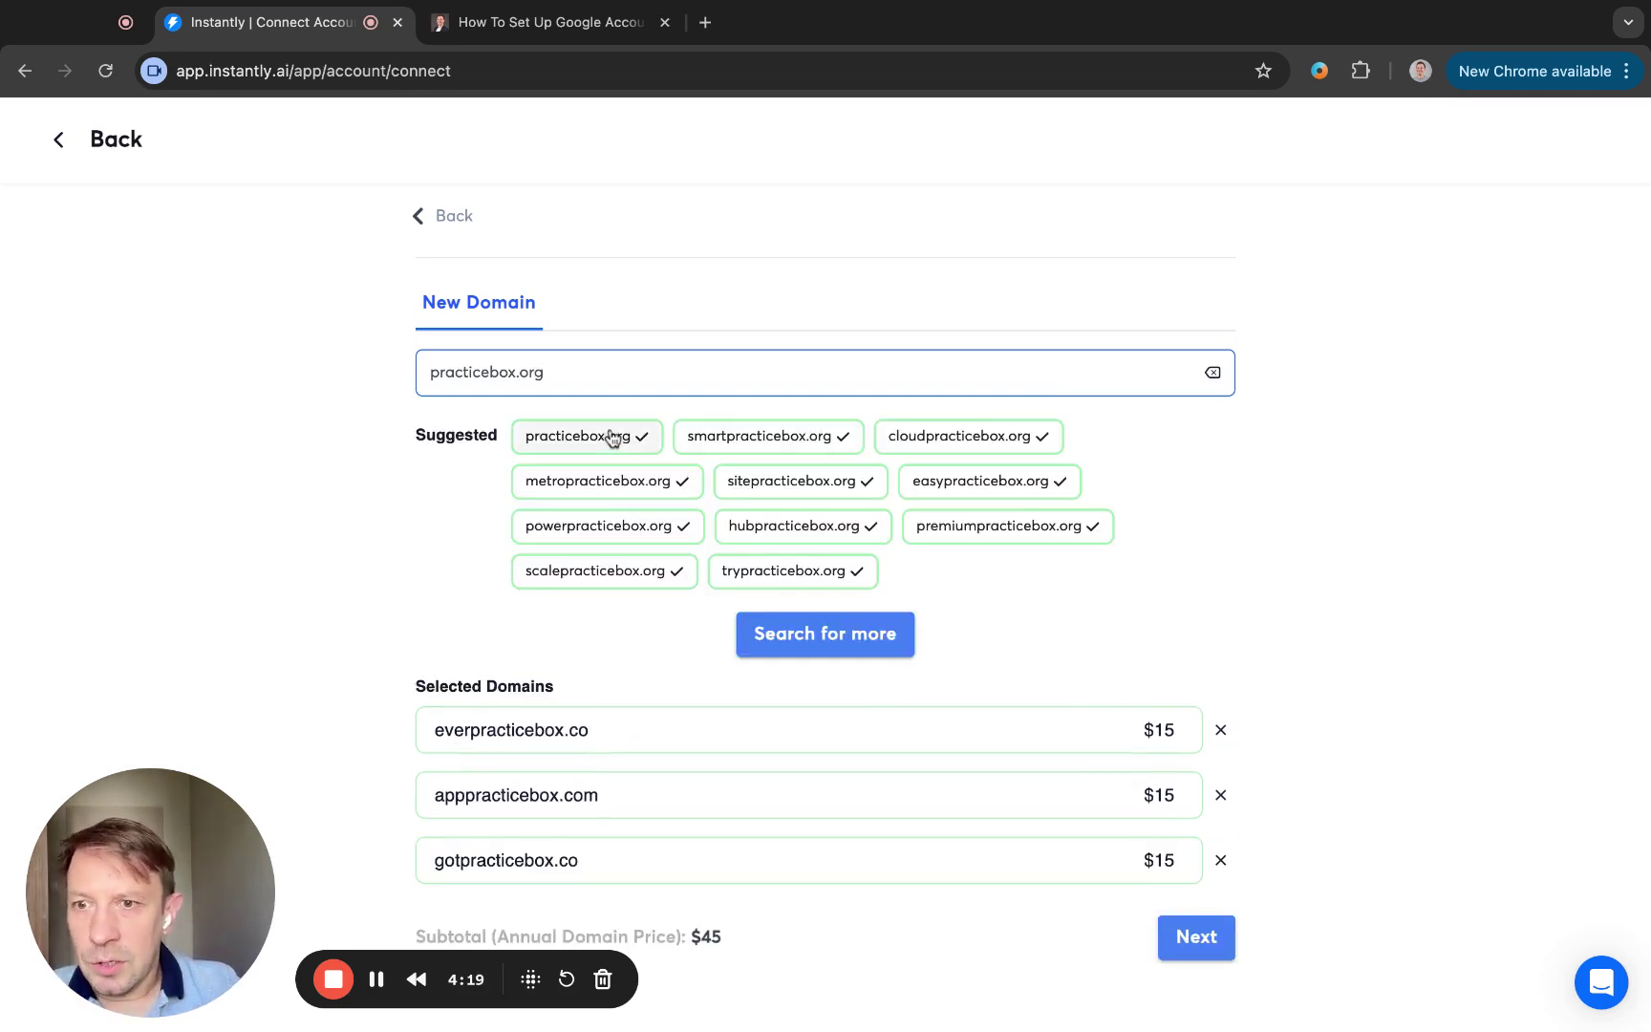
pyautogui.click(611, 442)
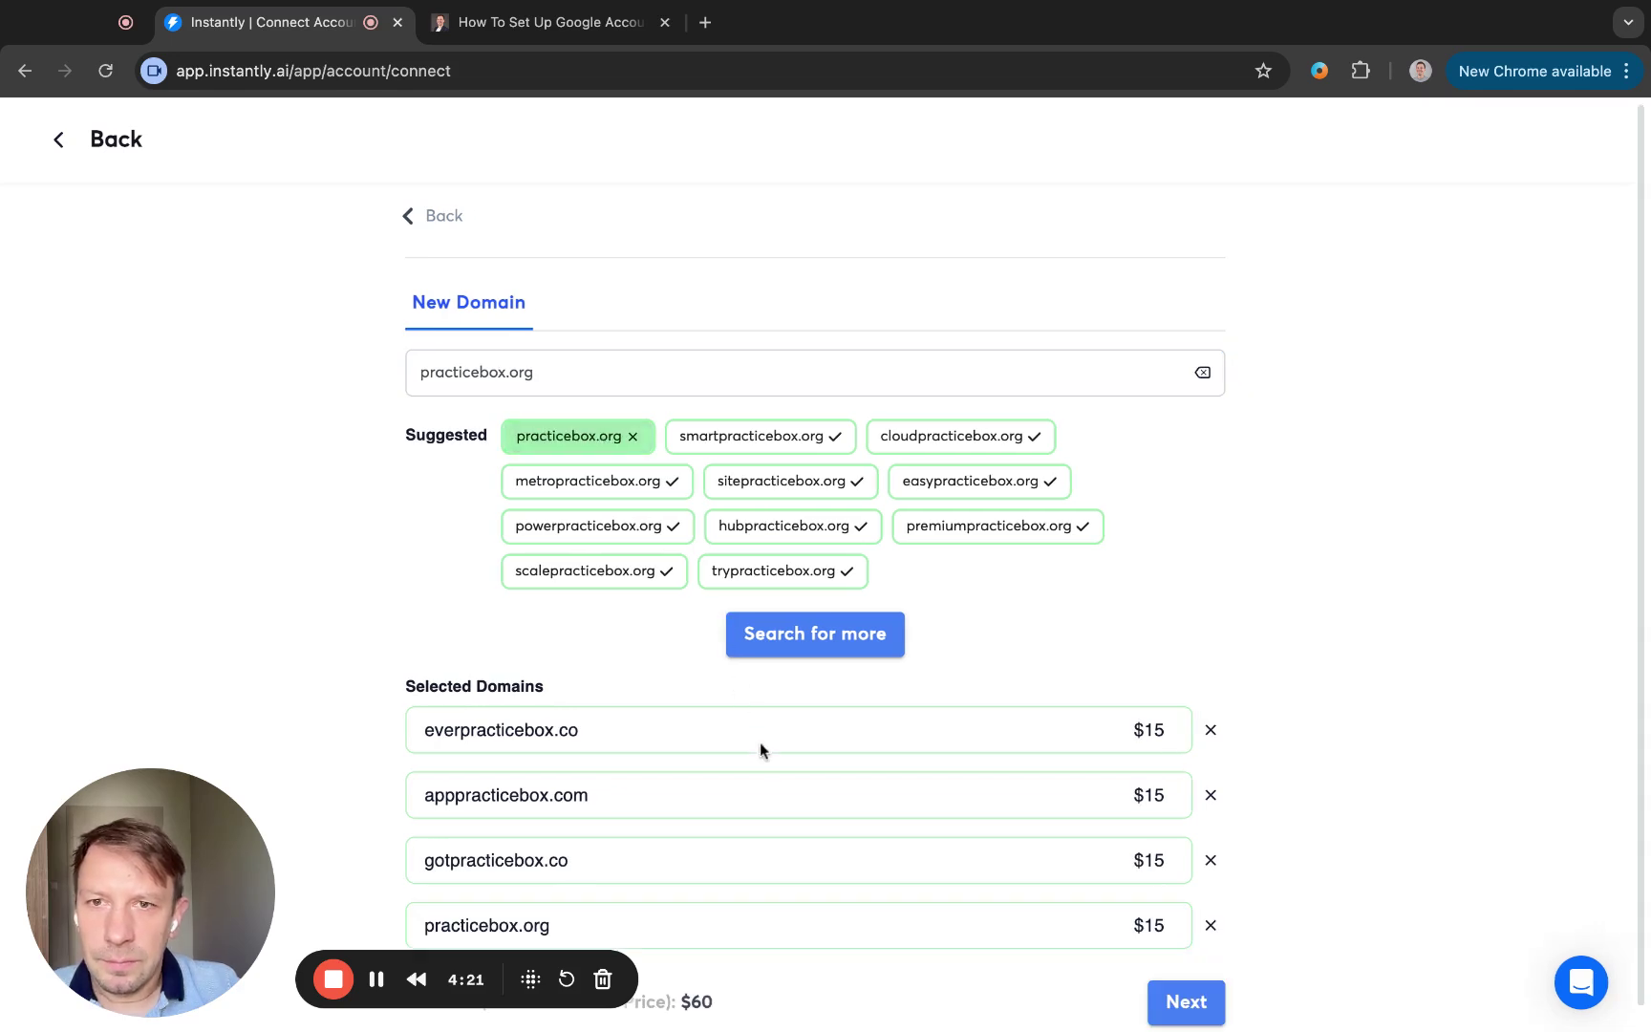
pyautogui.scroll(-1, 781, 821)
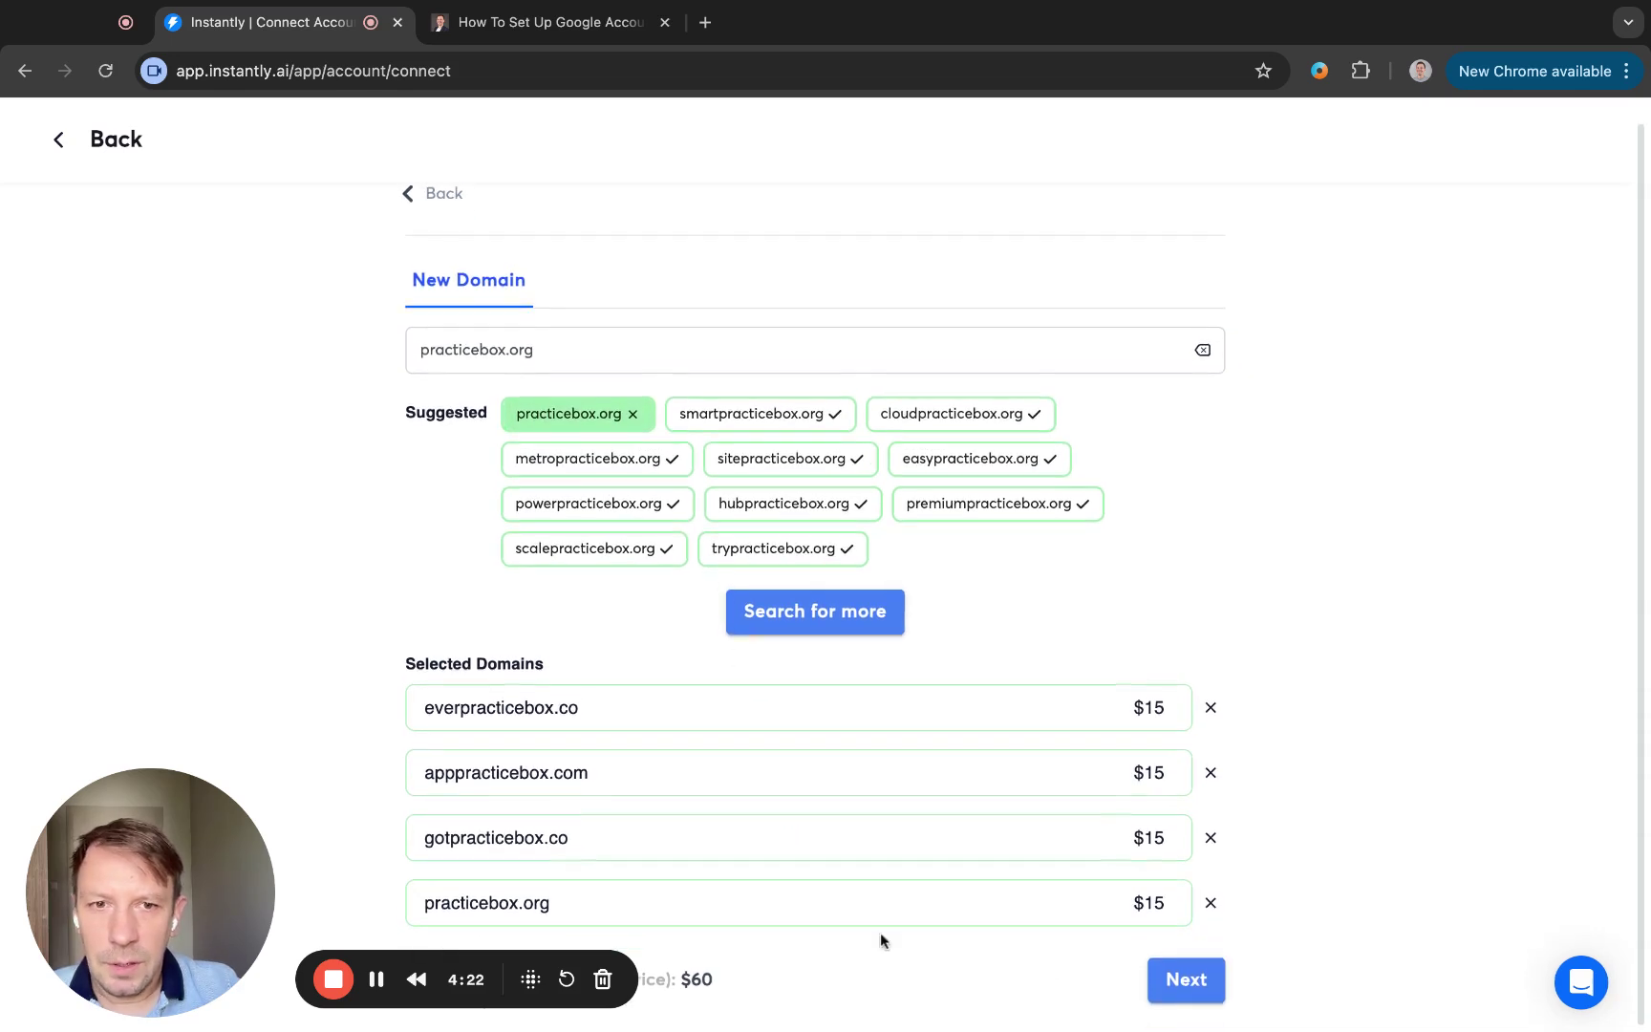
pyautogui.click(1187, 981)
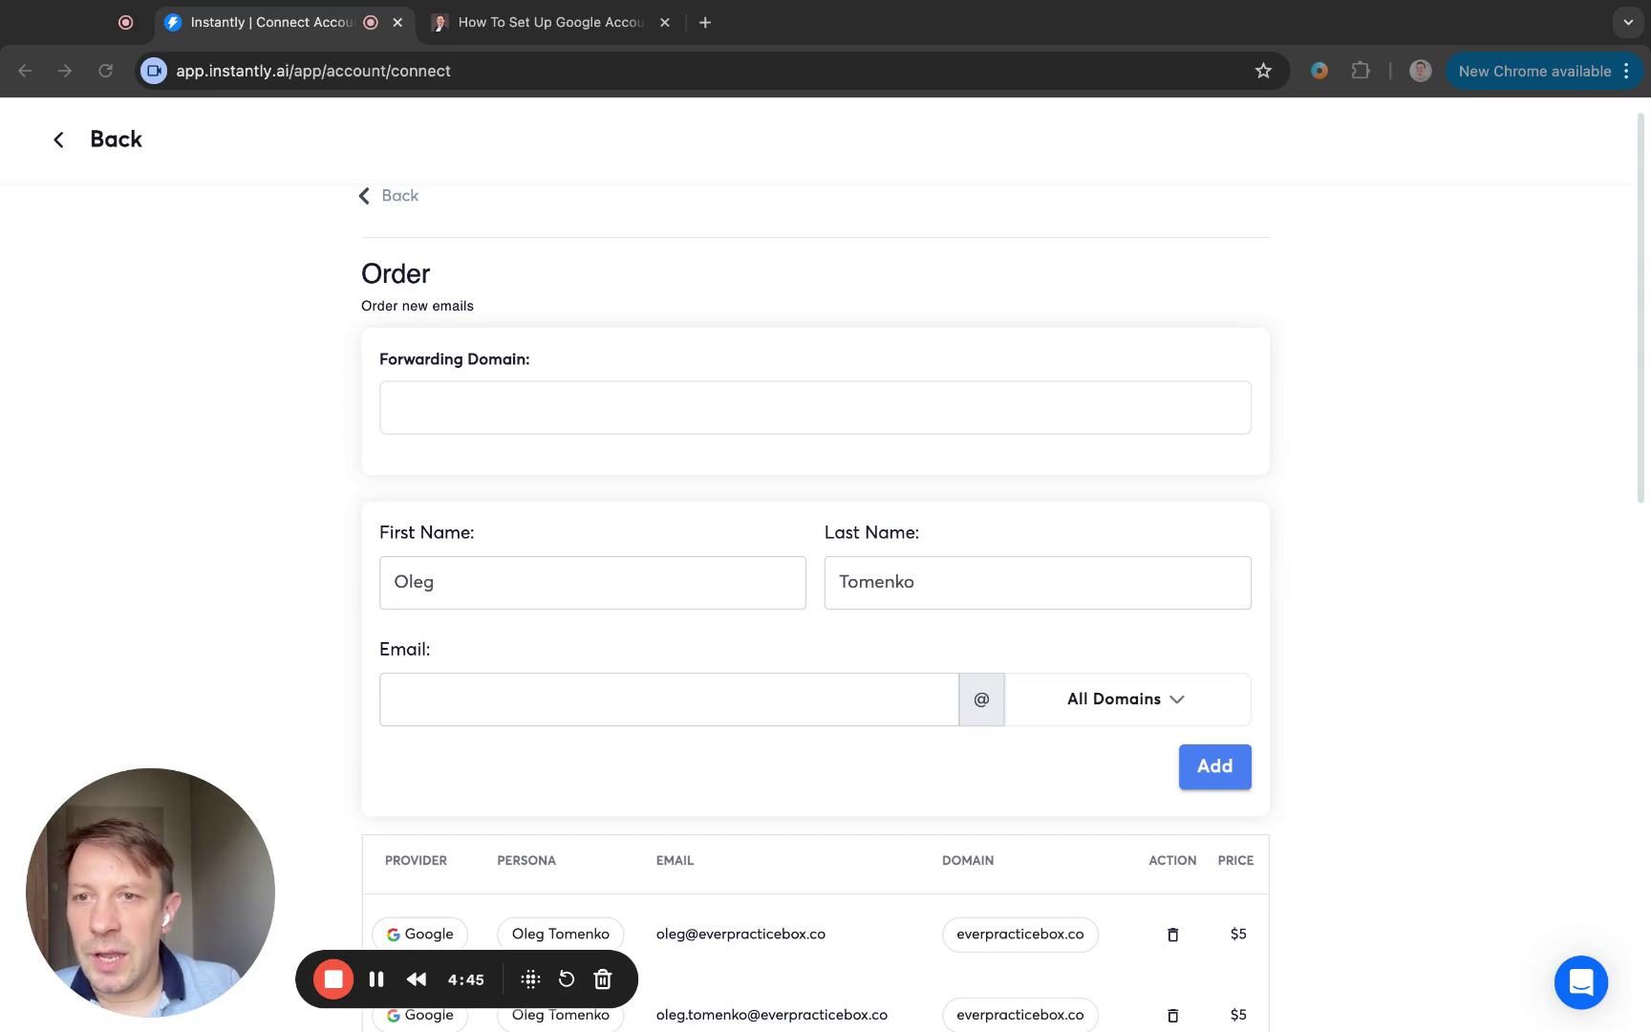
pyautogui.scroll(-1, 826, 581)
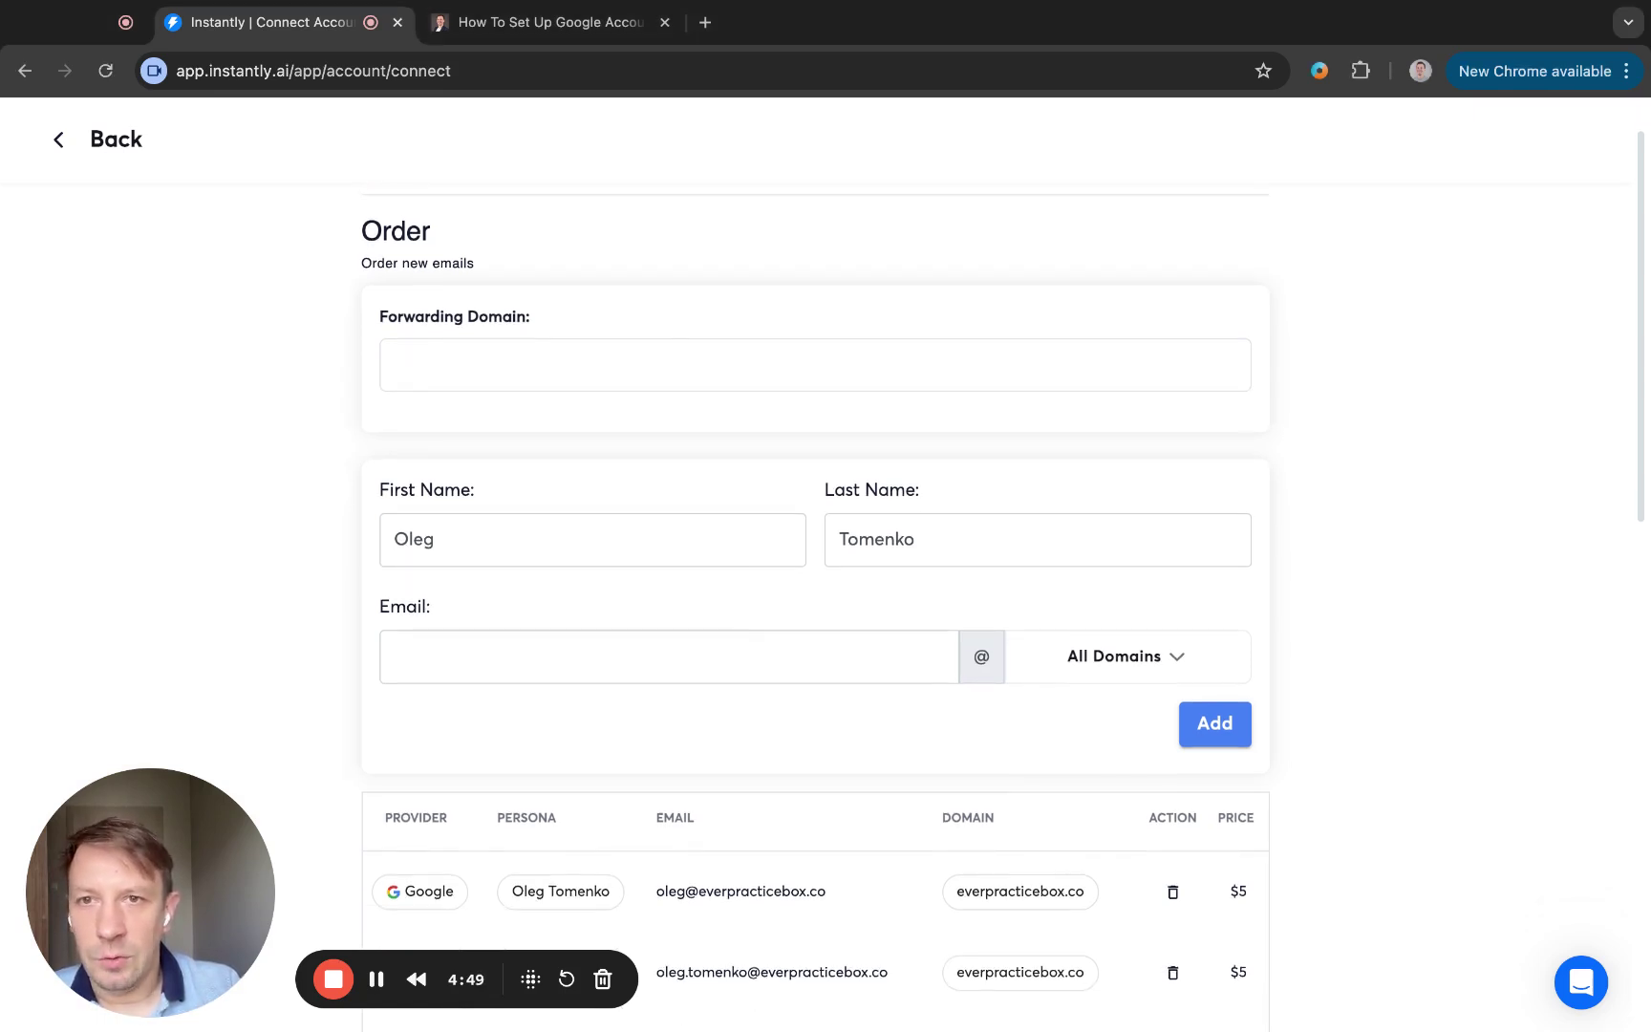
pyautogui.click(666, 375)
pyautogui.write('p')
pyautogui.press('BackSpace')
pyautogui.write('h')
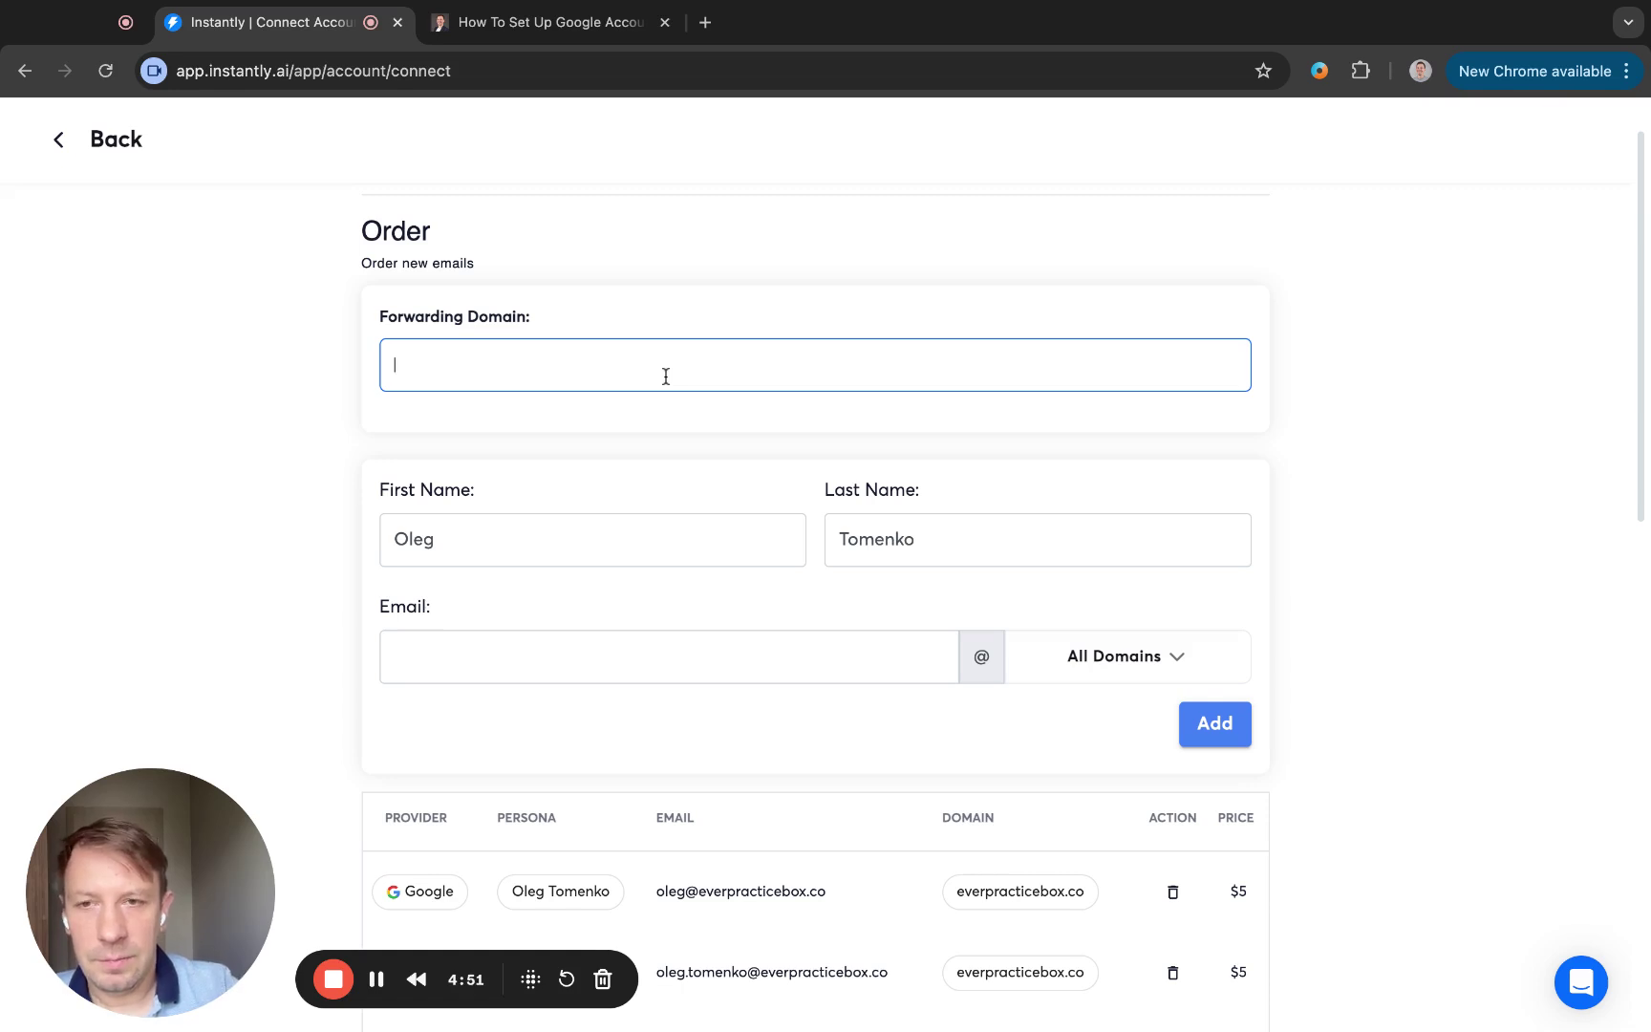
pyautogui.write('tt')
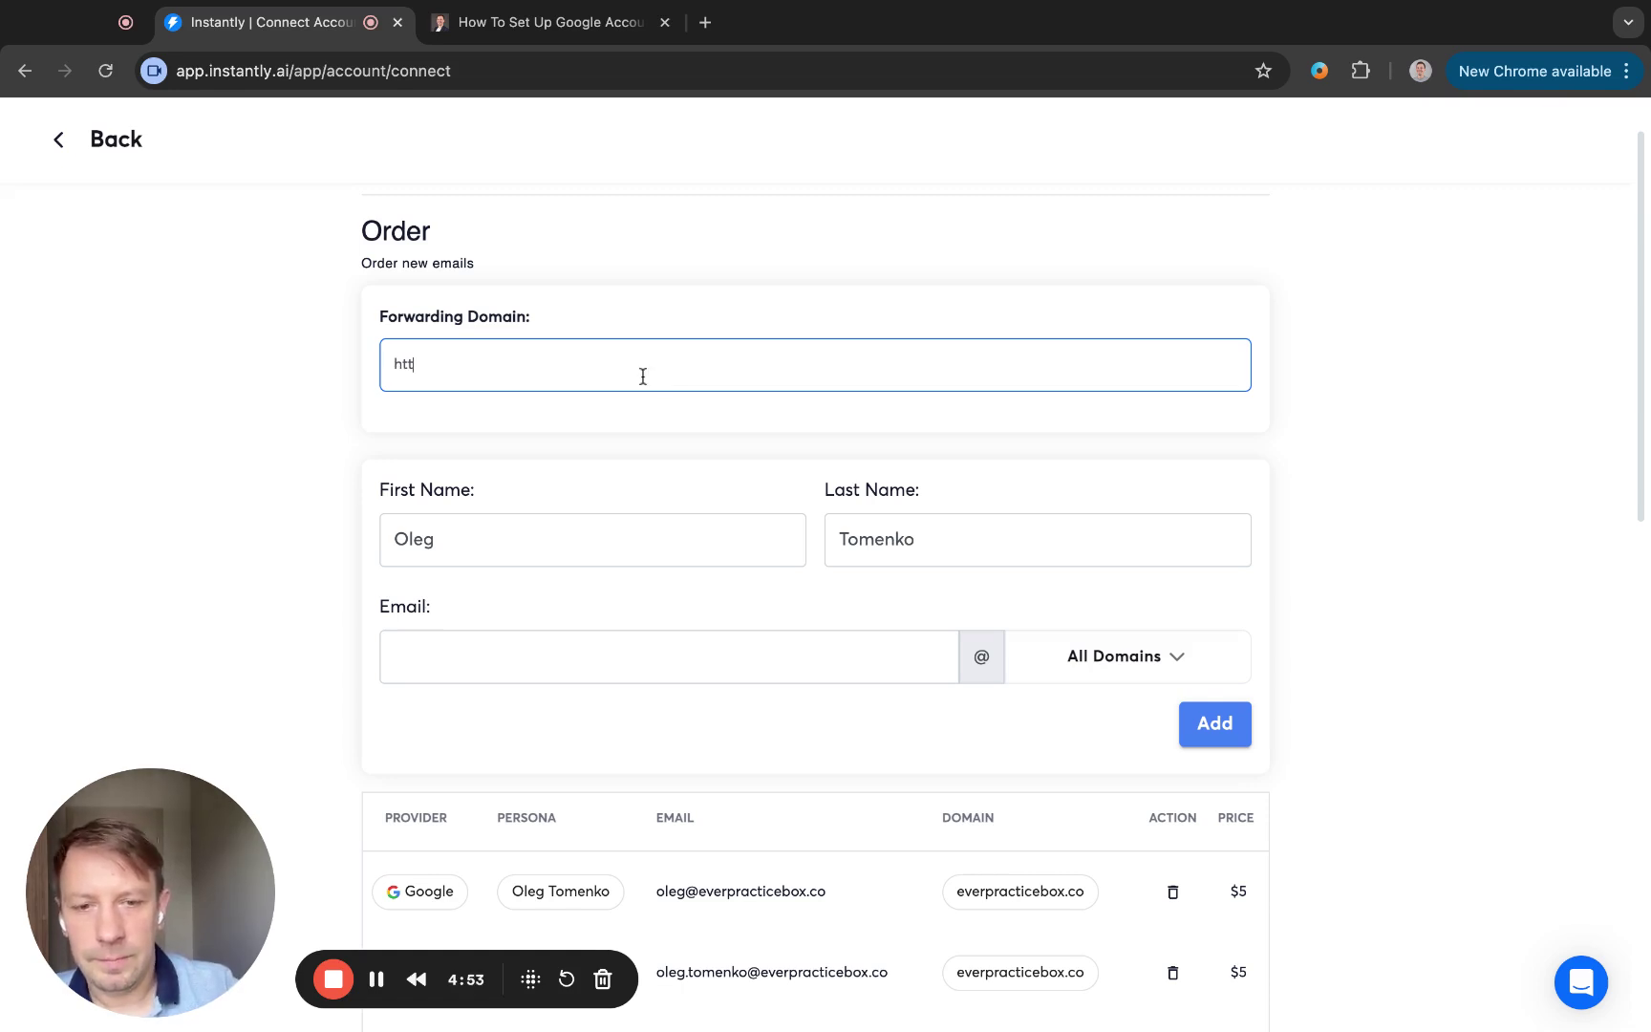
pyautogui.write('ps://practi')
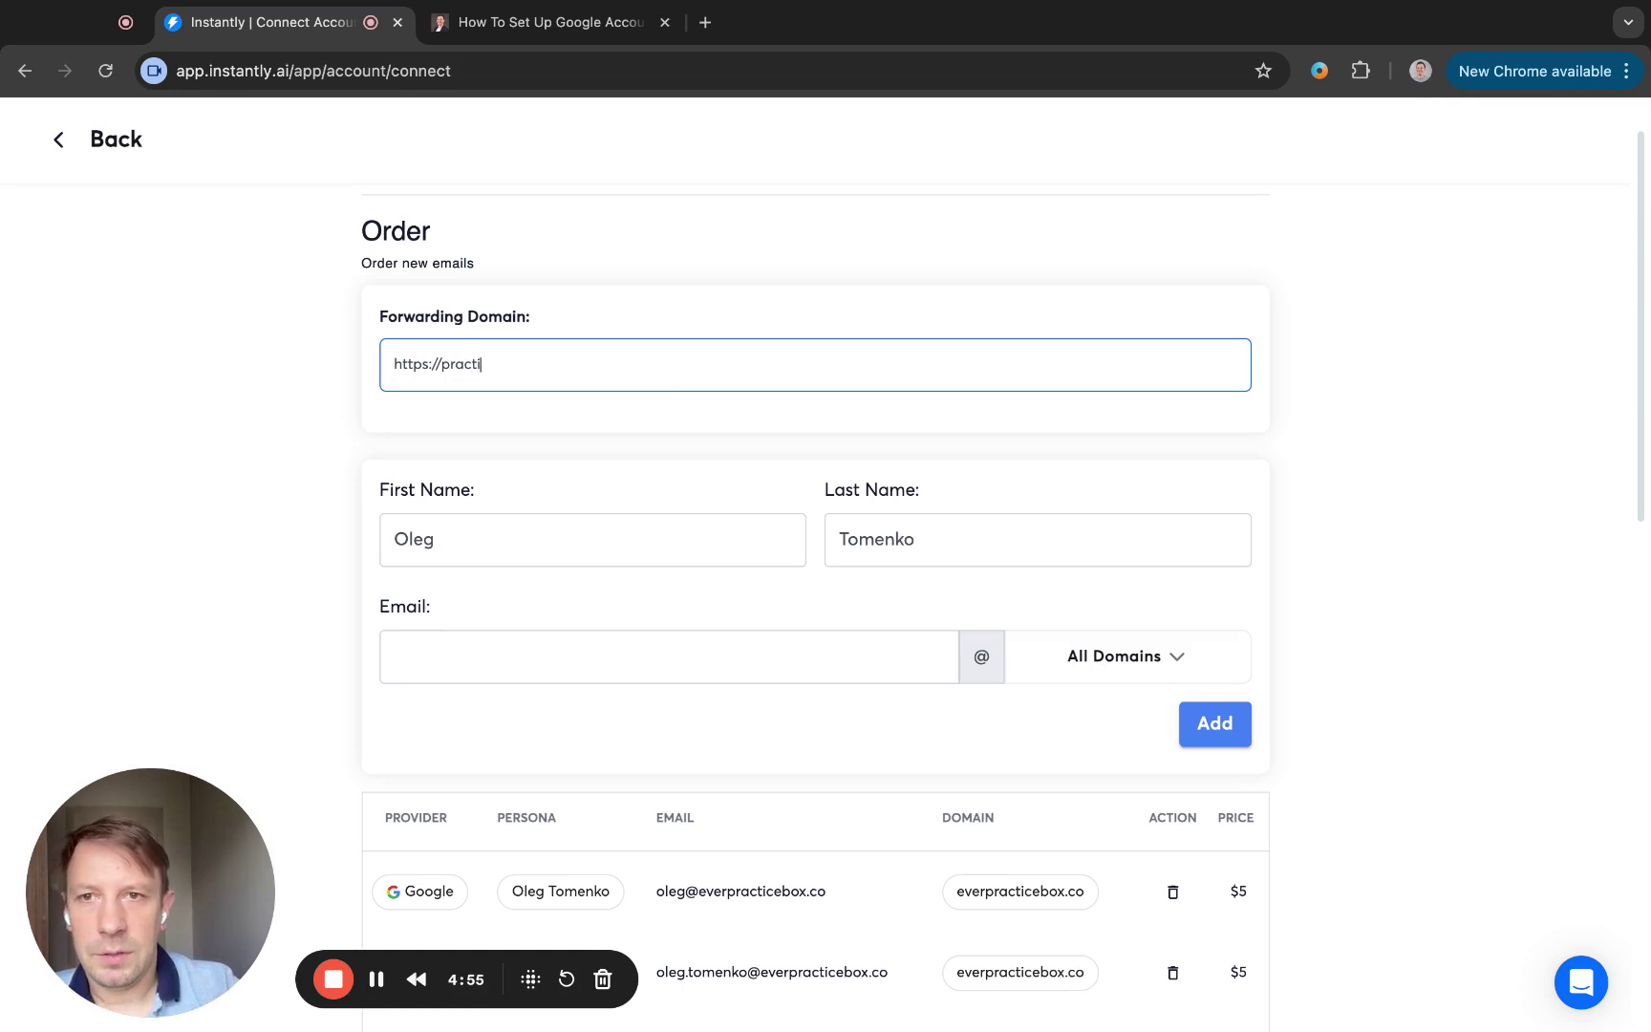
pyautogui.write('cebo')
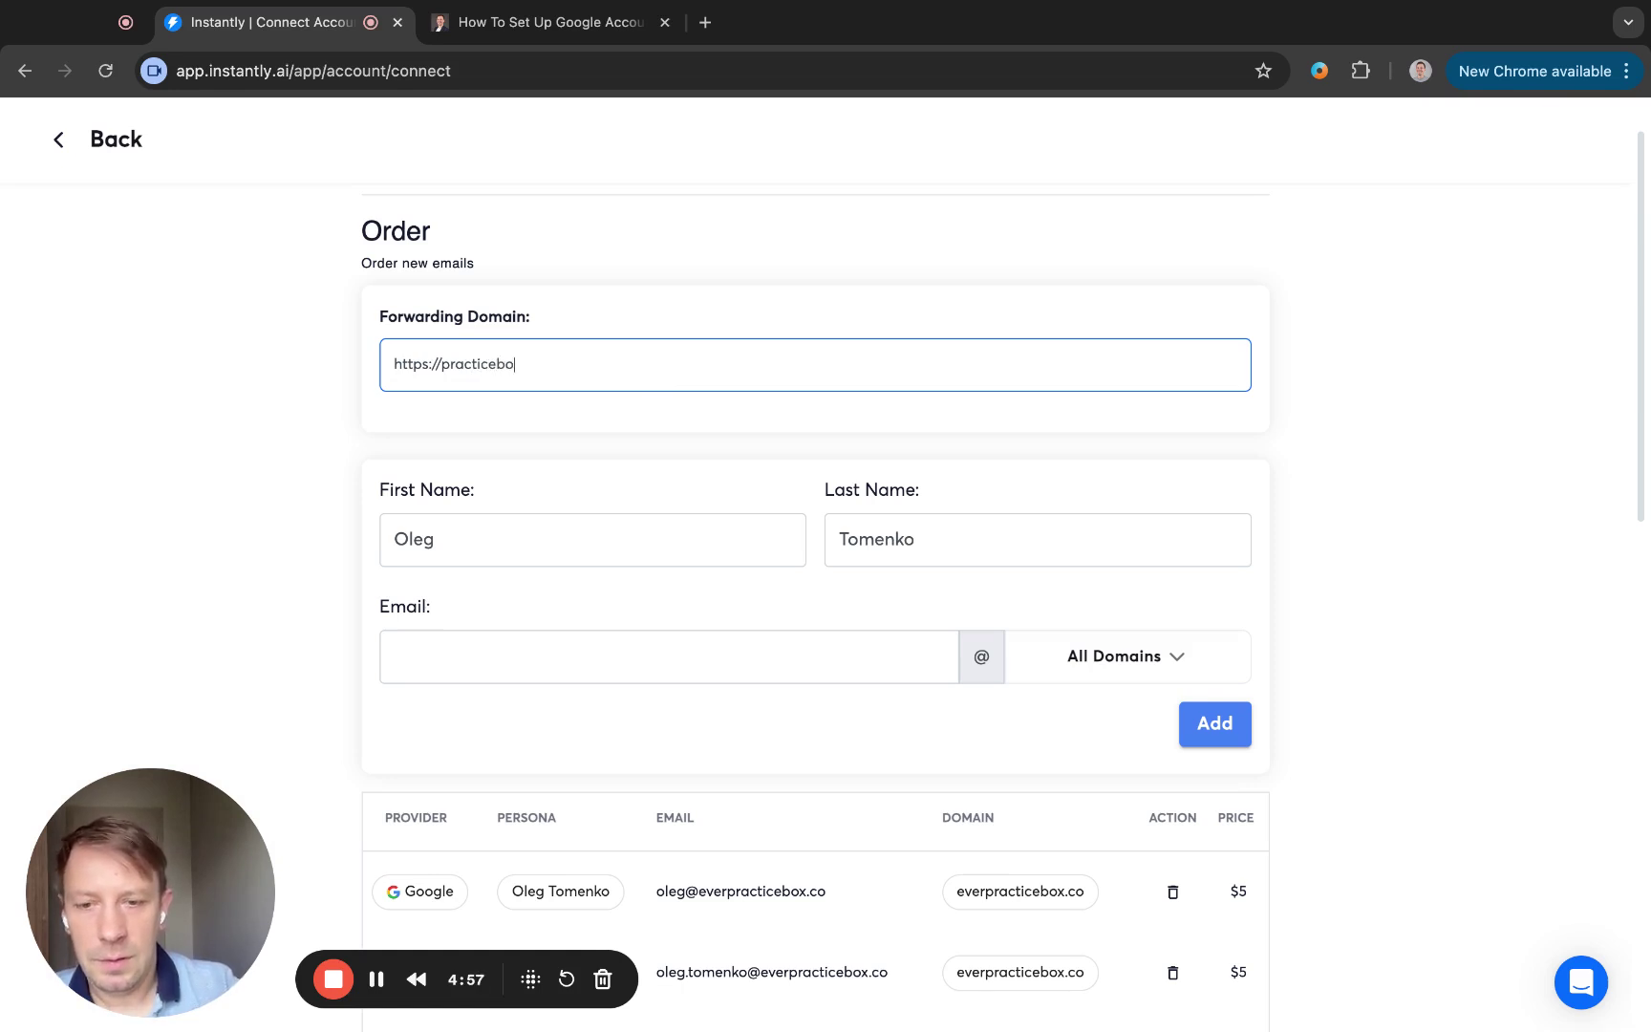
pyautogui.write('x.com.ua/')
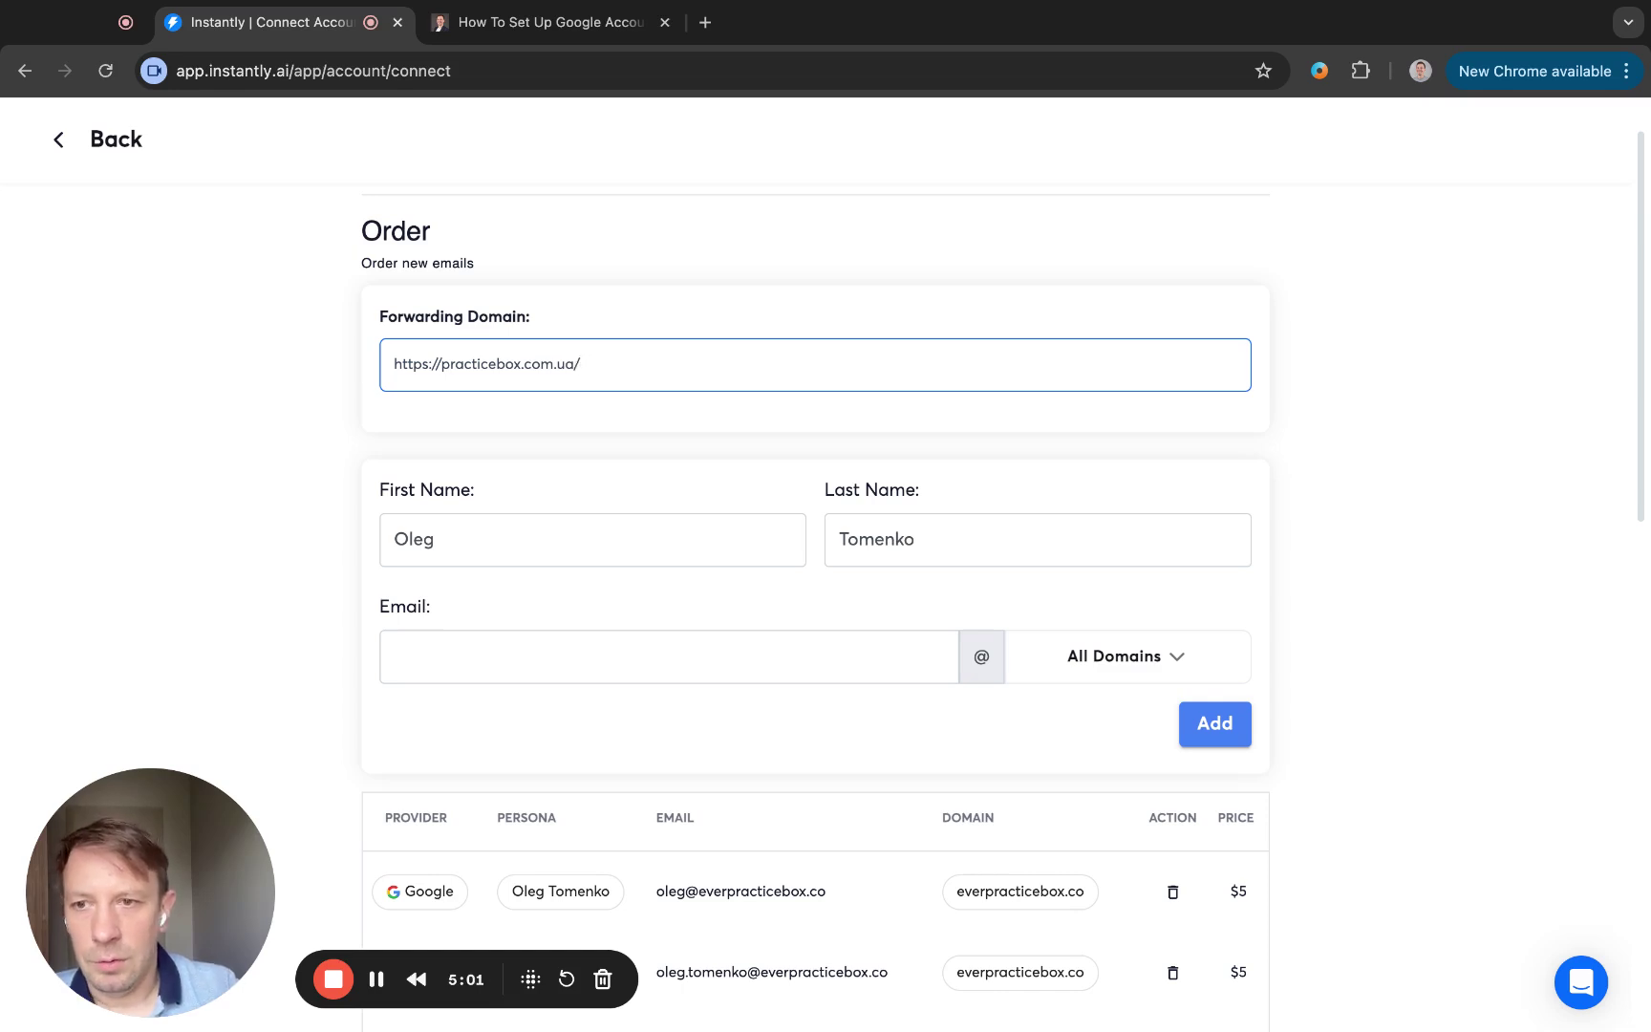
pyautogui.scroll(-1, 744, 519)
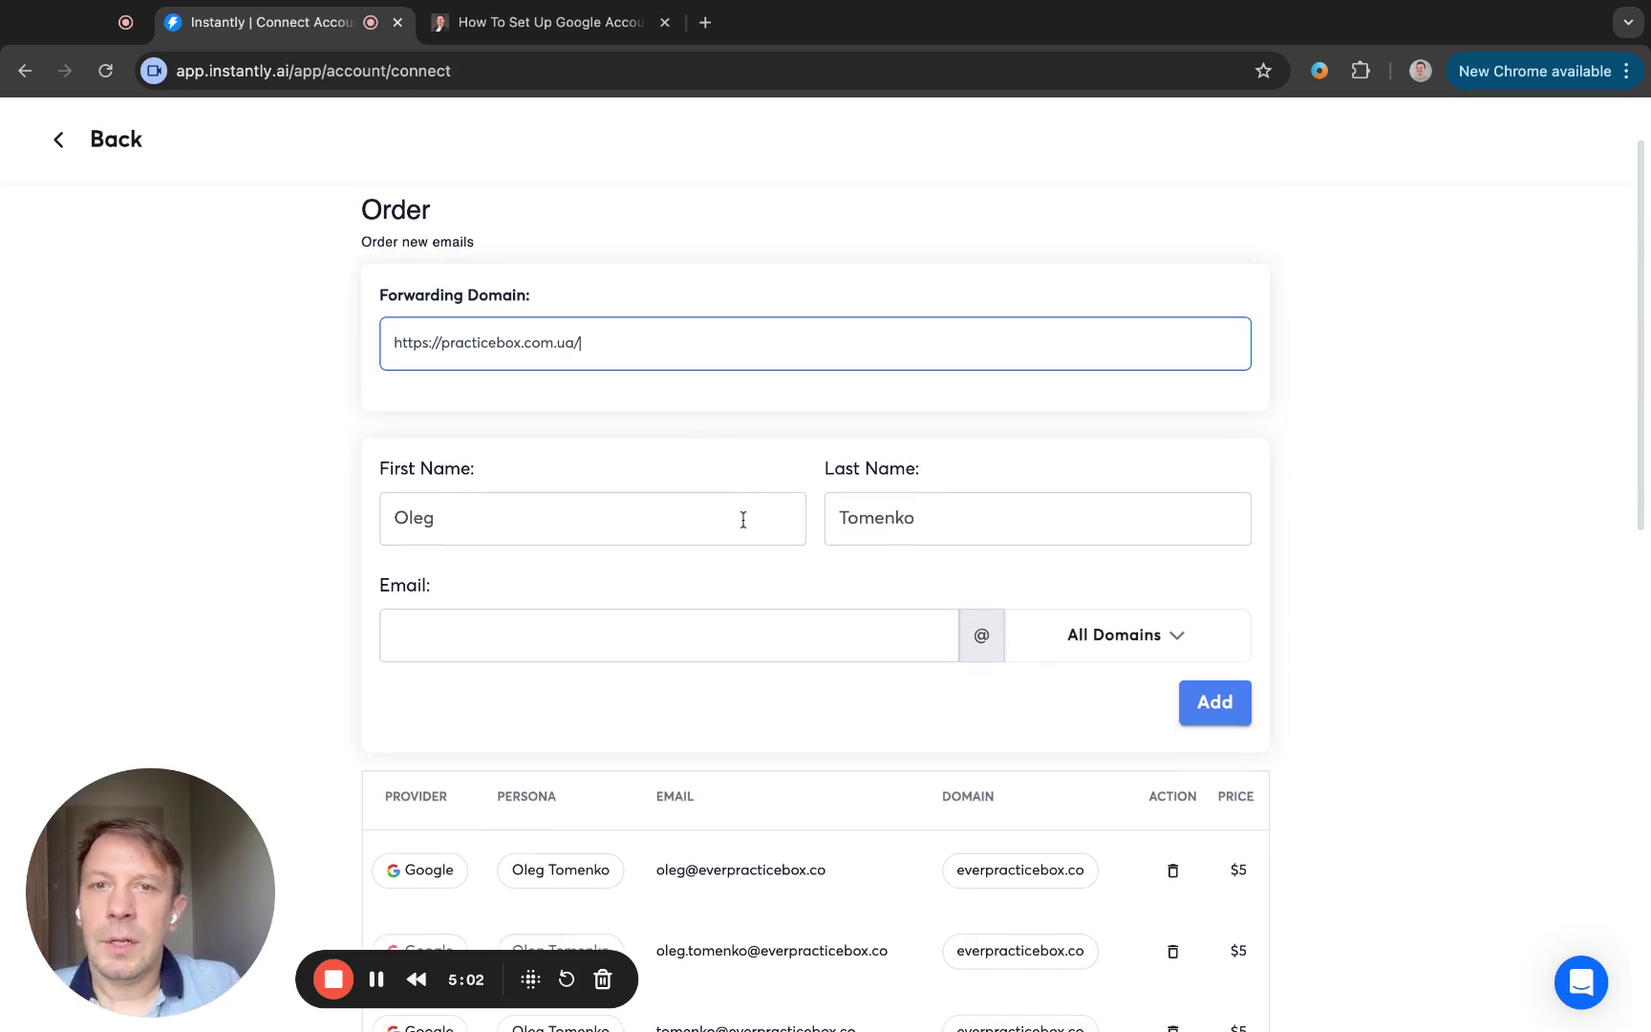
pyautogui.click(686, 634)
pyautogui.click(818, 698)
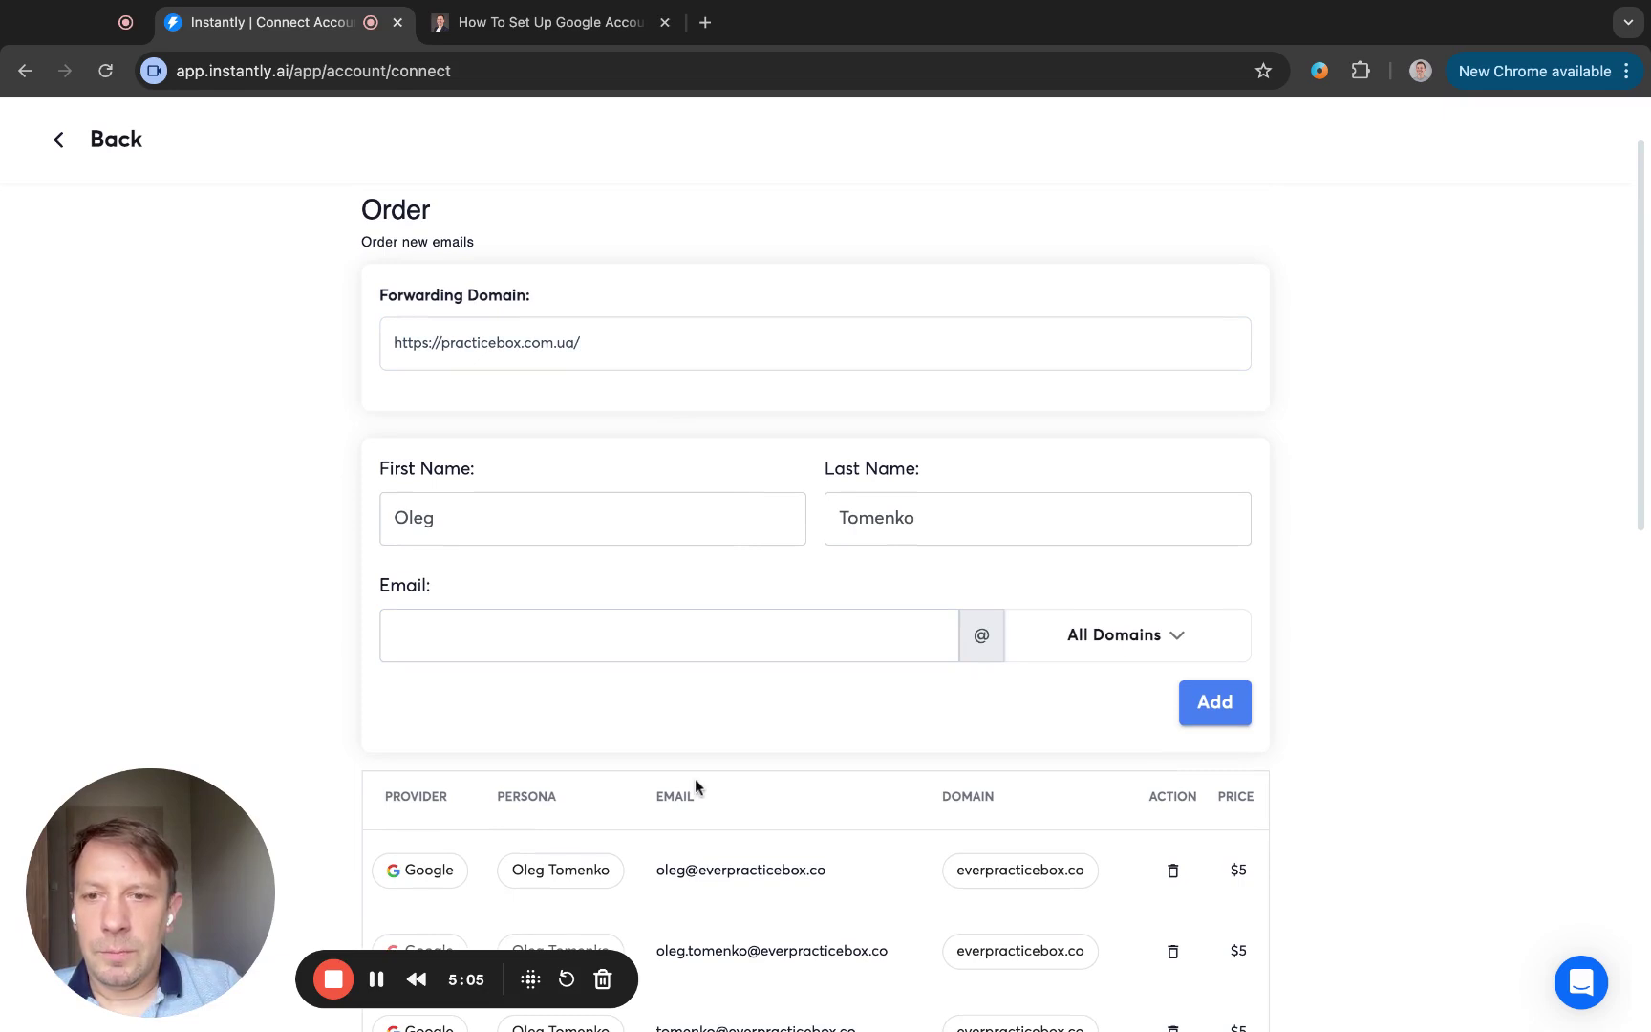
pyautogui.scroll(-3, 753, 779)
pyautogui.scroll(-2, 756, 784)
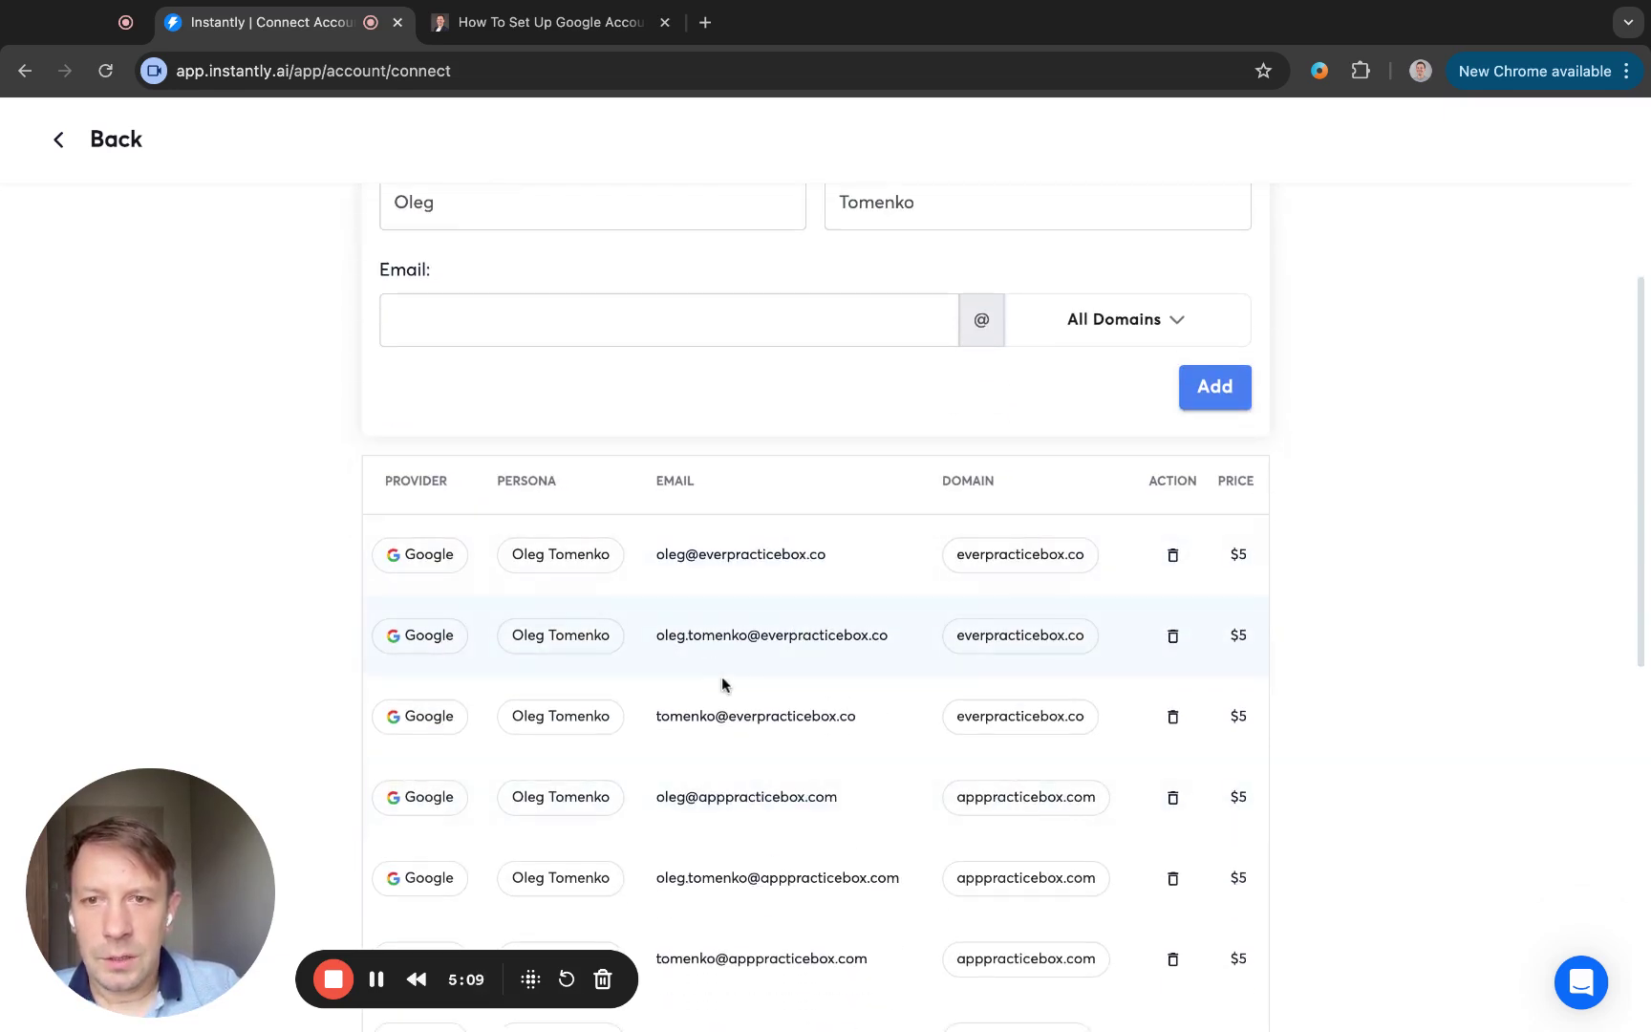
pyautogui.scroll(-1, 780, 741)
pyautogui.scroll(1, 780, 740)
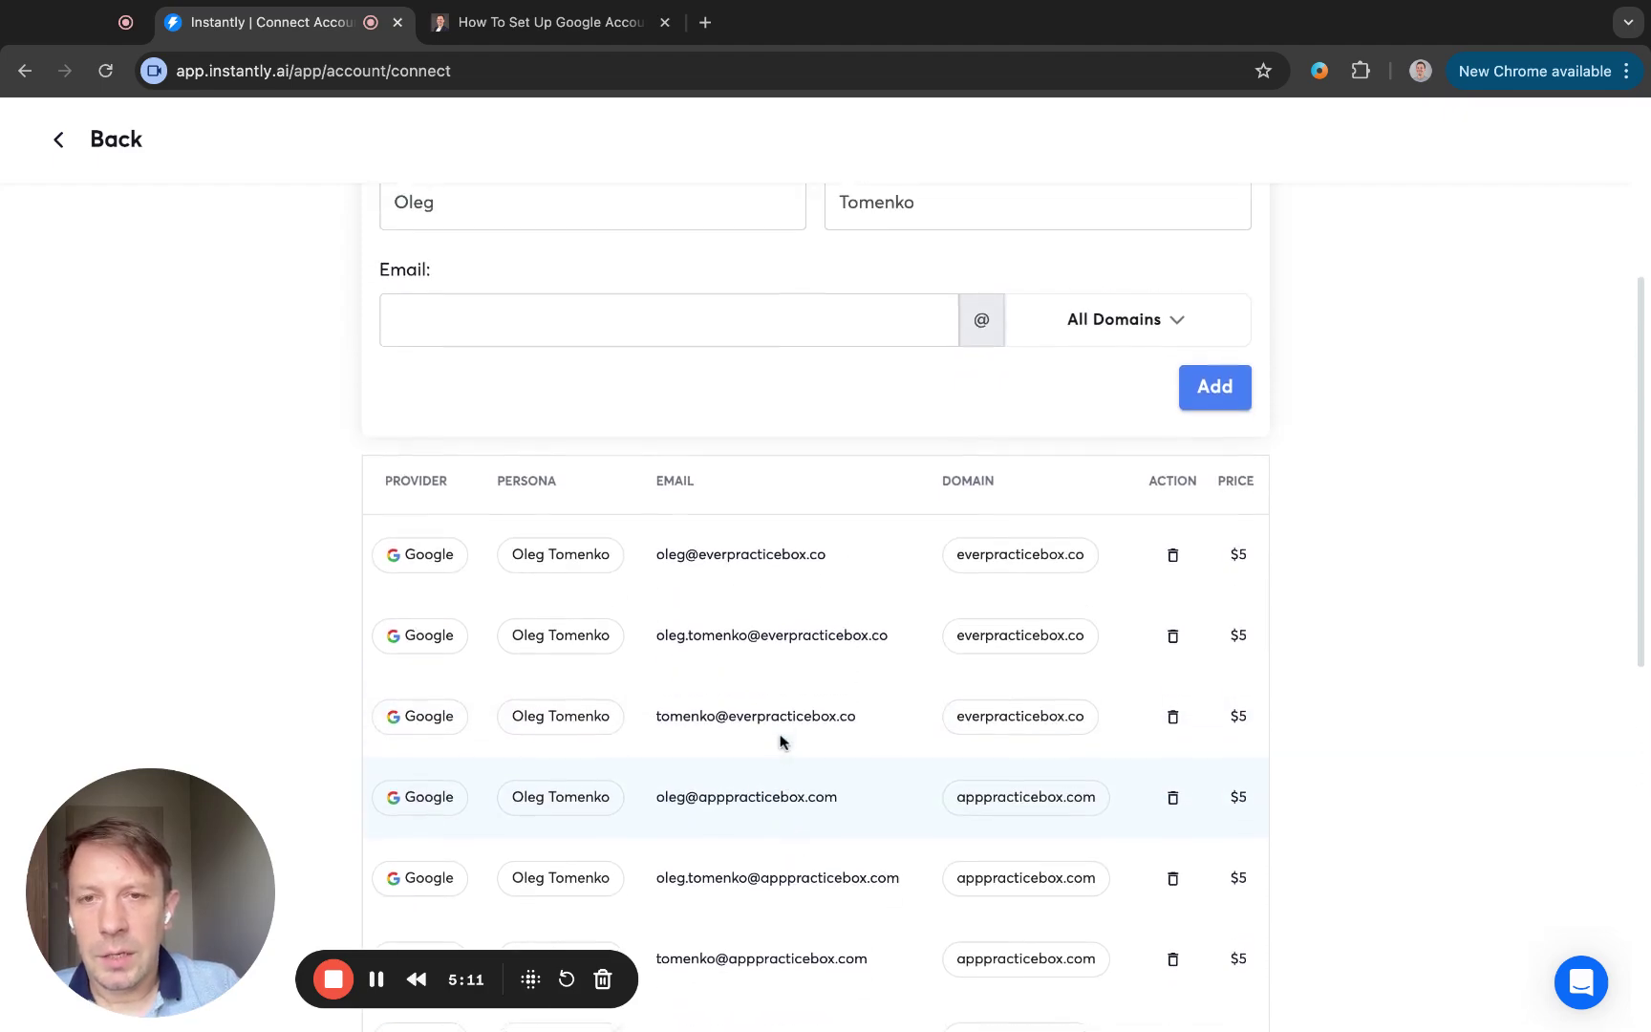
pyautogui.scroll(-1, 830, 756)
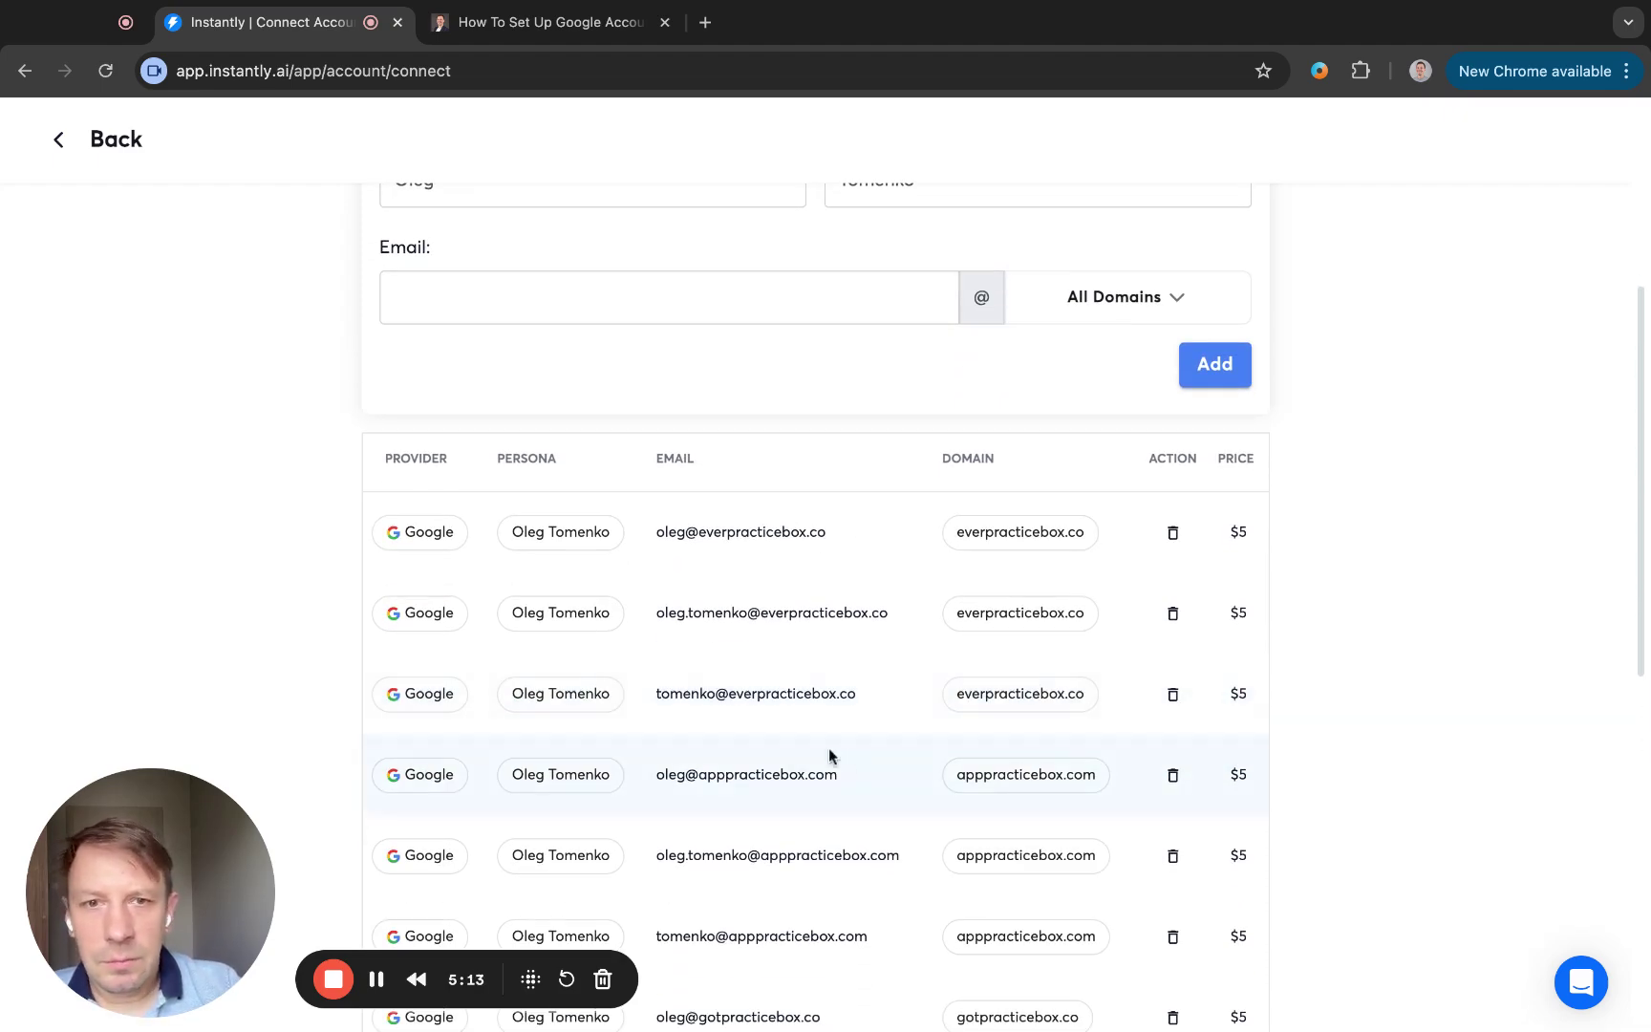
pyautogui.scroll(-3, 874, 717)
pyautogui.scroll(-3, 877, 719)
pyautogui.scroll(-3, 877, 718)
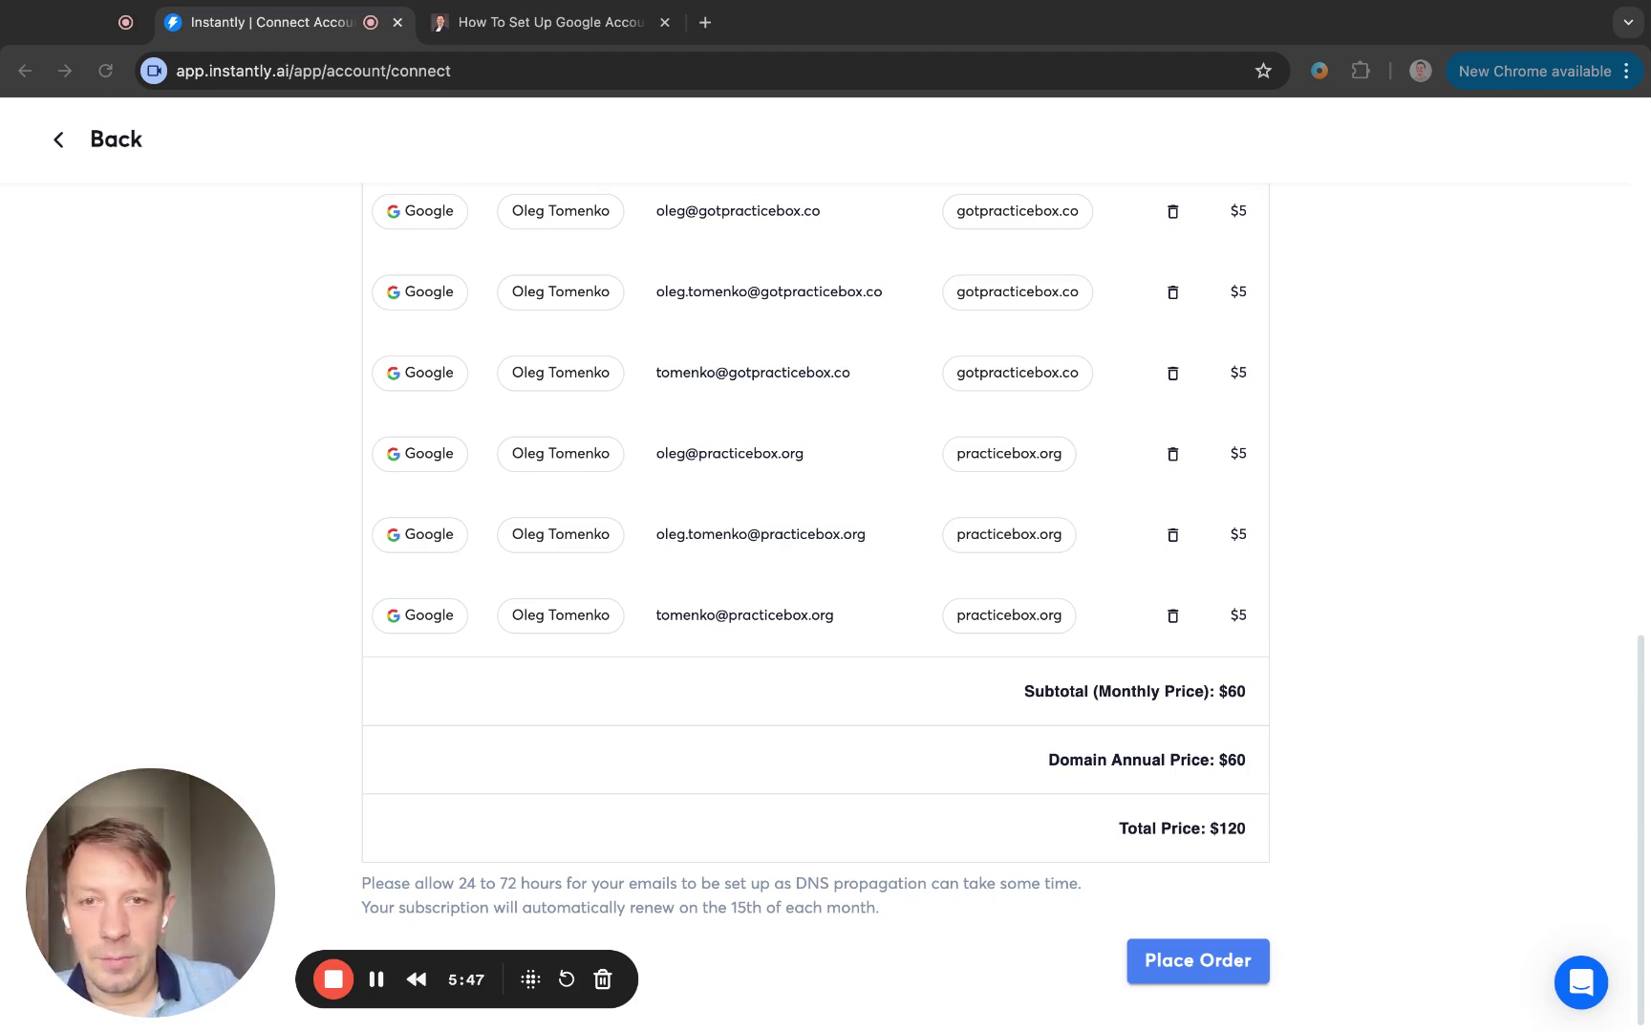
pyautogui.scroll(5, 815, 619)
pyautogui.scroll(5, 815, 620)
pyautogui.scroll(-5, 816, 620)
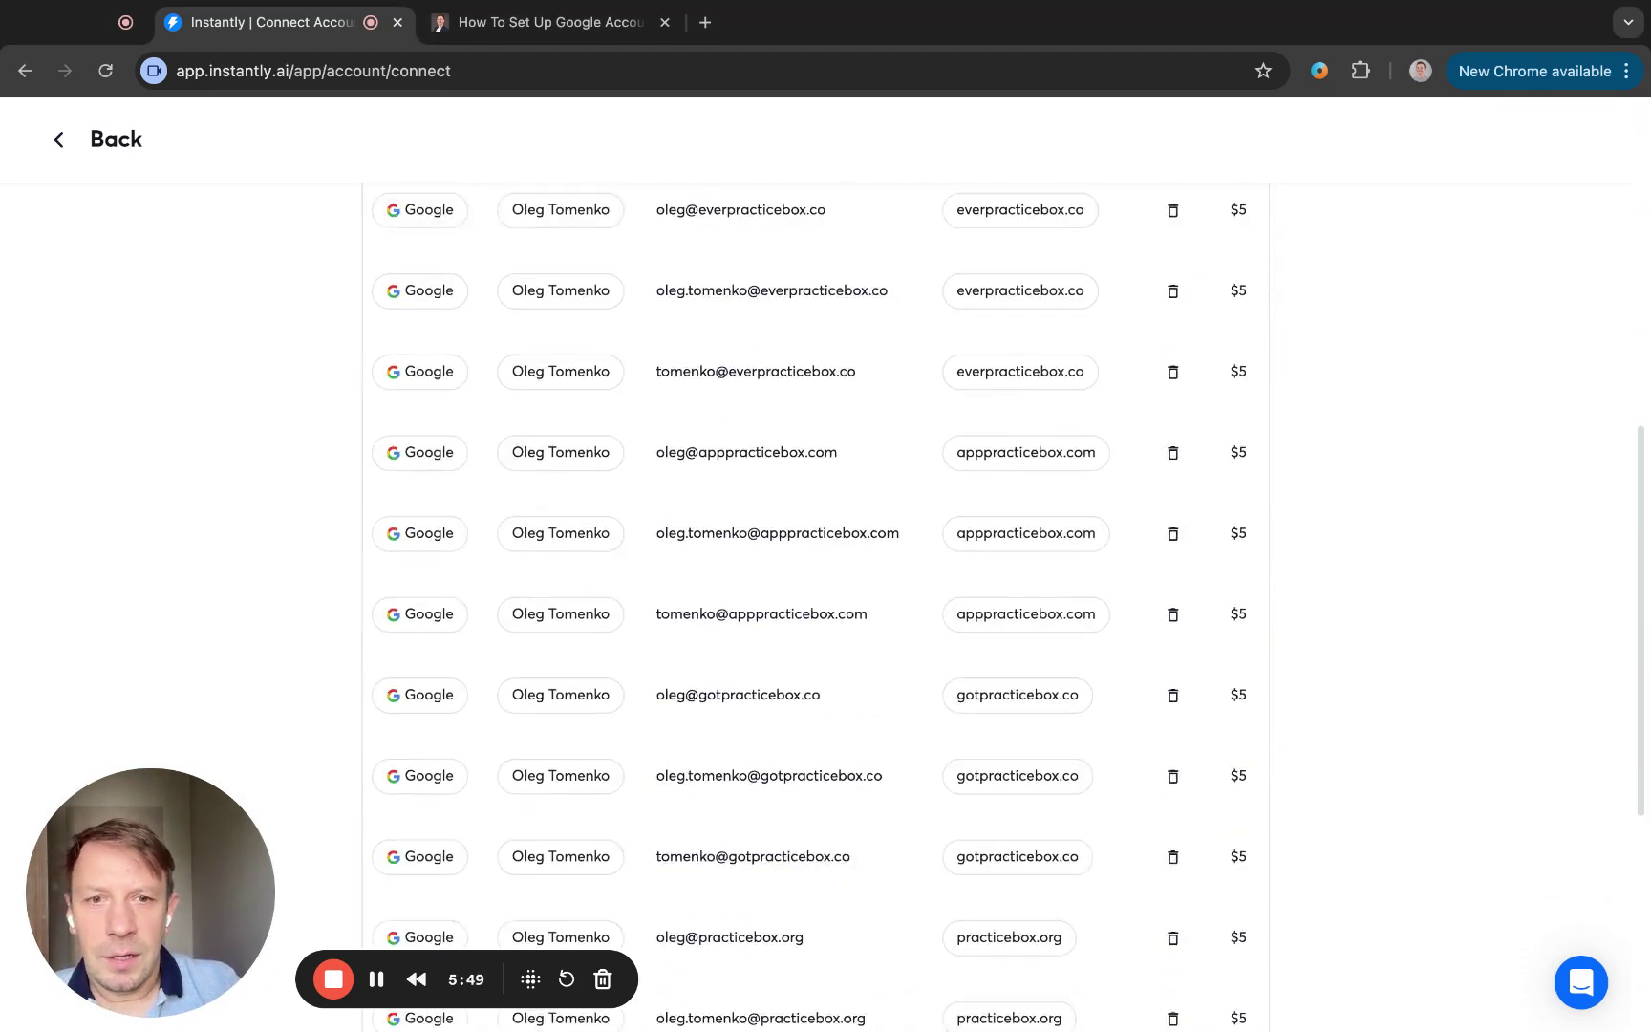
pyautogui.scroll(-5, 1023, 948)
pyautogui.scroll(1, 1023, 948)
pyautogui.scroll(1, 1023, 948)
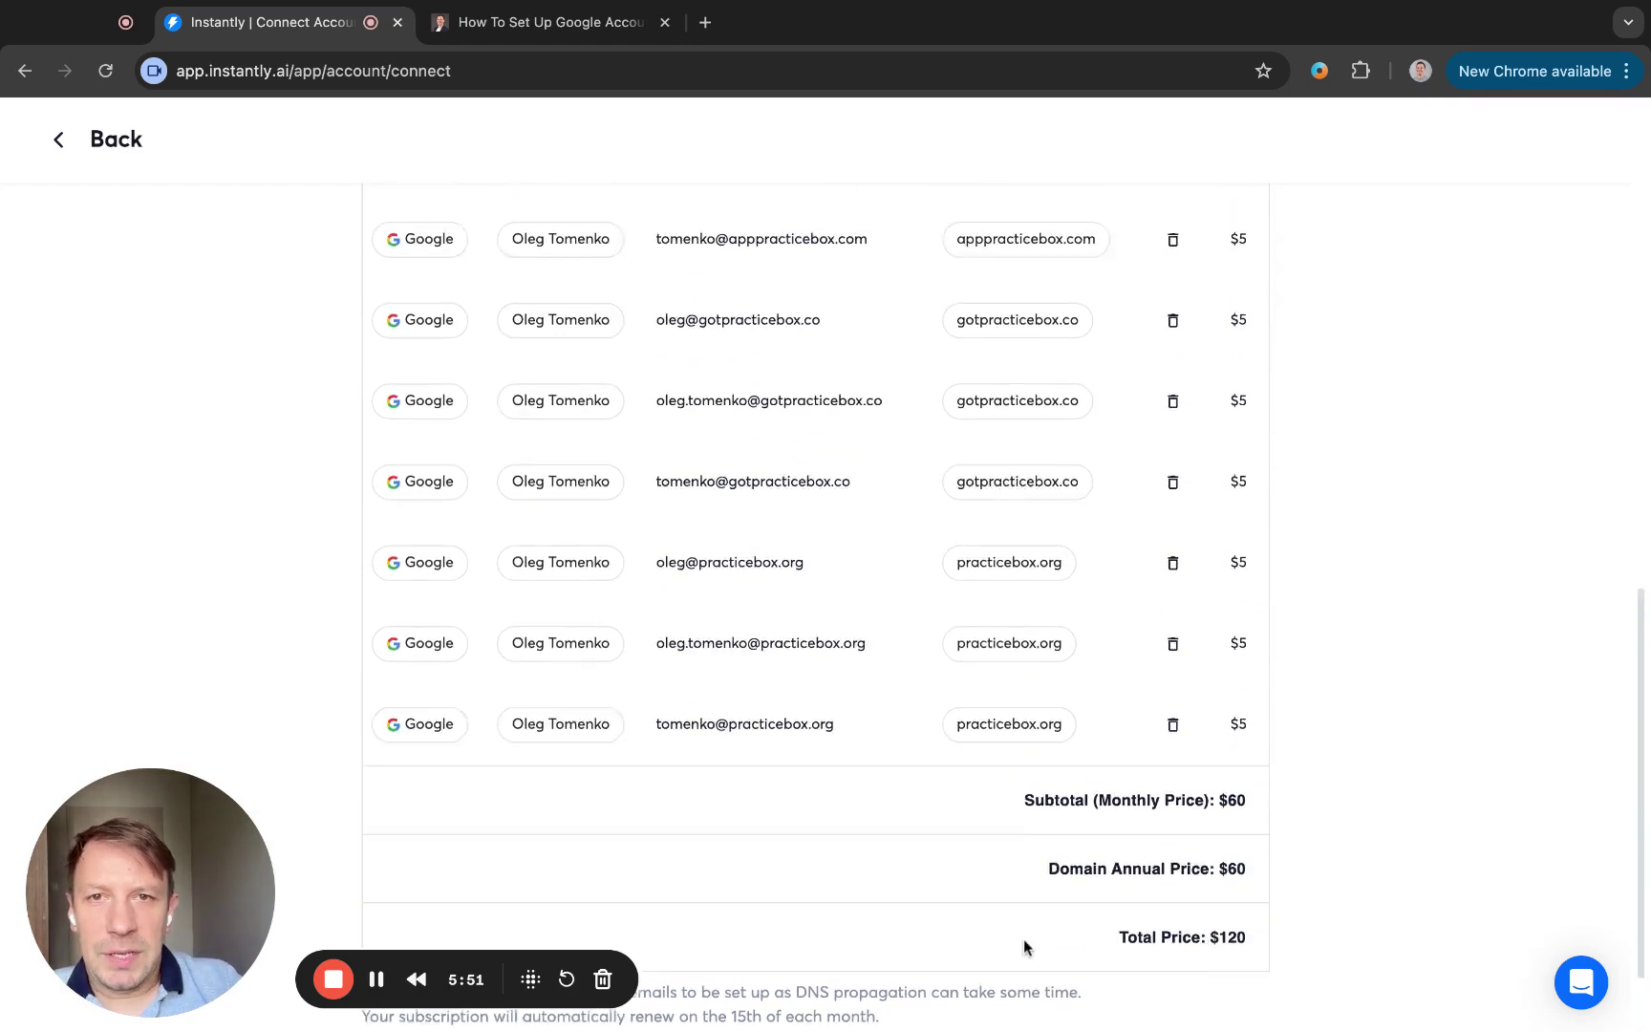
pyautogui.scroll(10, 1023, 947)
pyautogui.scroll(2, 1022, 948)
pyautogui.scroll(-10, 1023, 949)
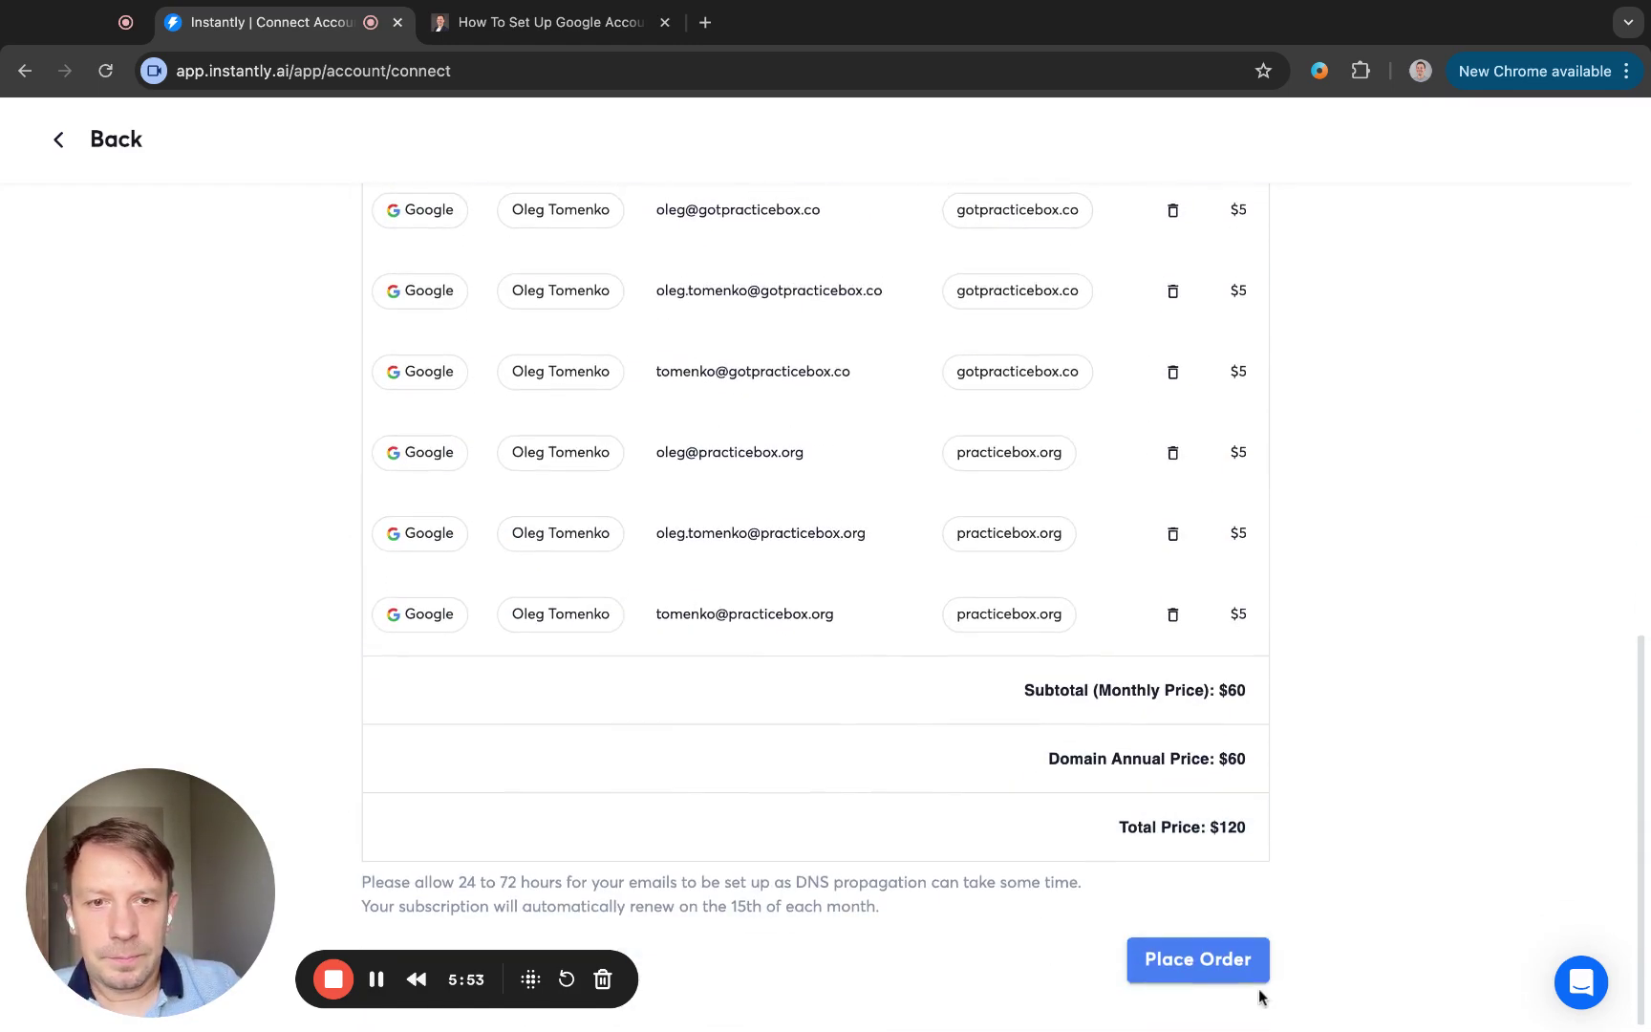
# Place the $120 order, back out of Stripe Checkout, and confirm cancelling the unpaid order
pyautogui.click(1212, 965)
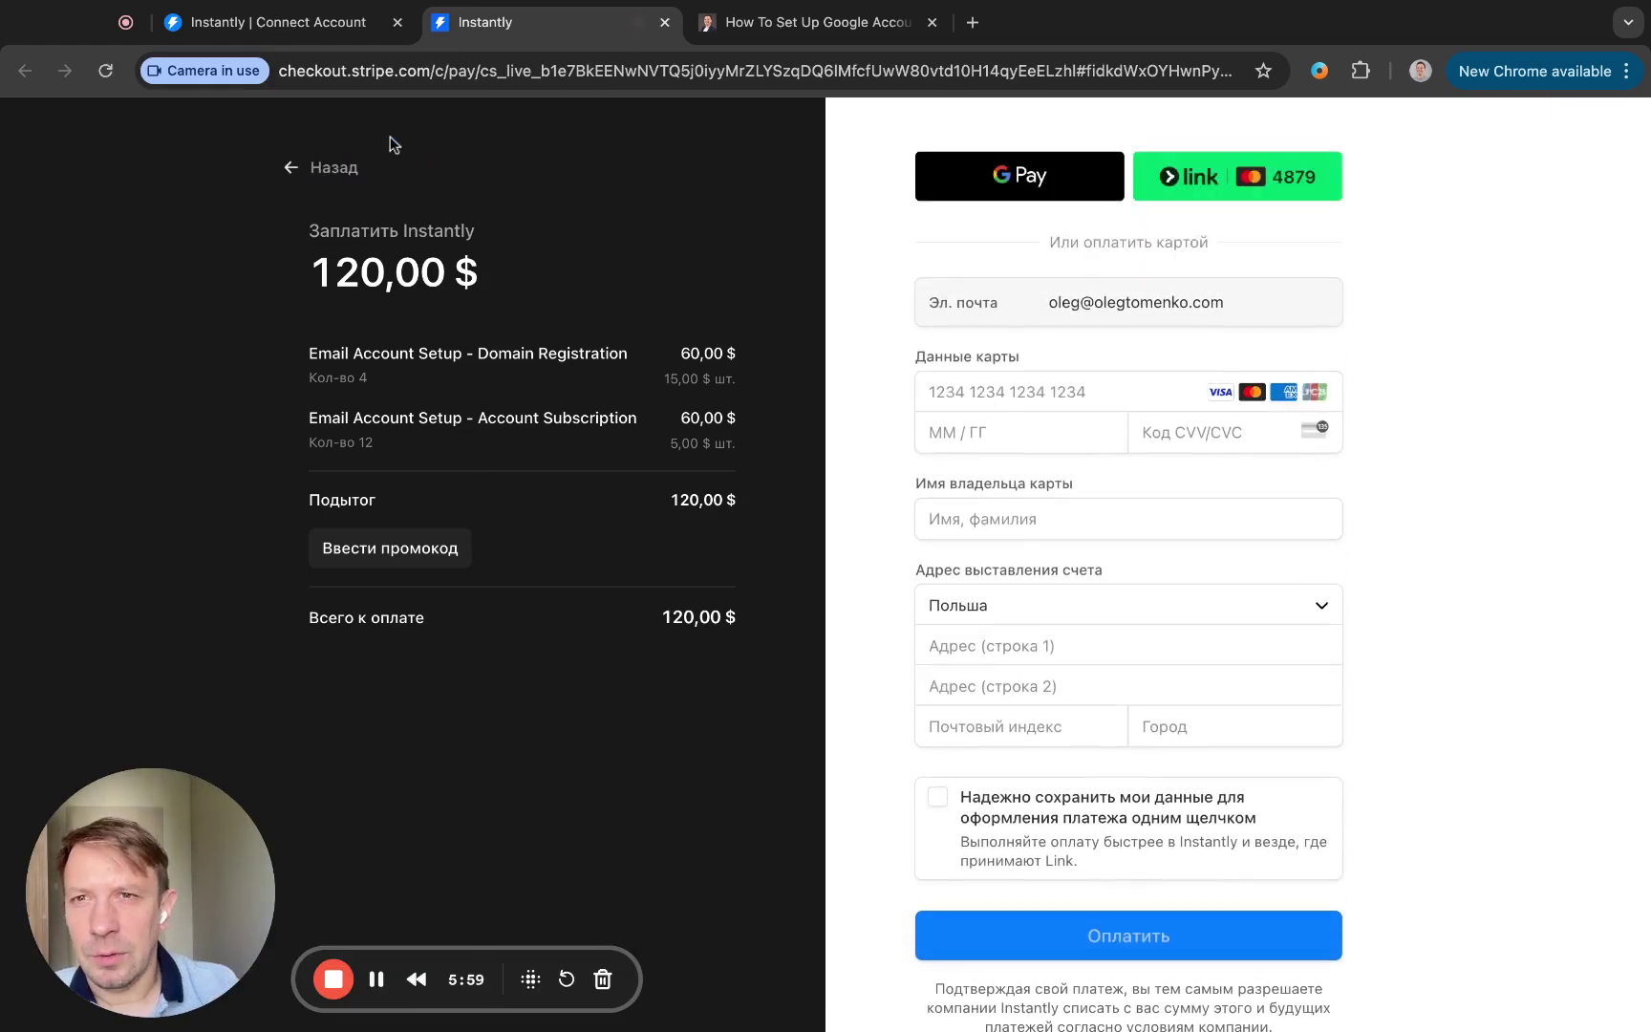
pyautogui.click(293, 171)
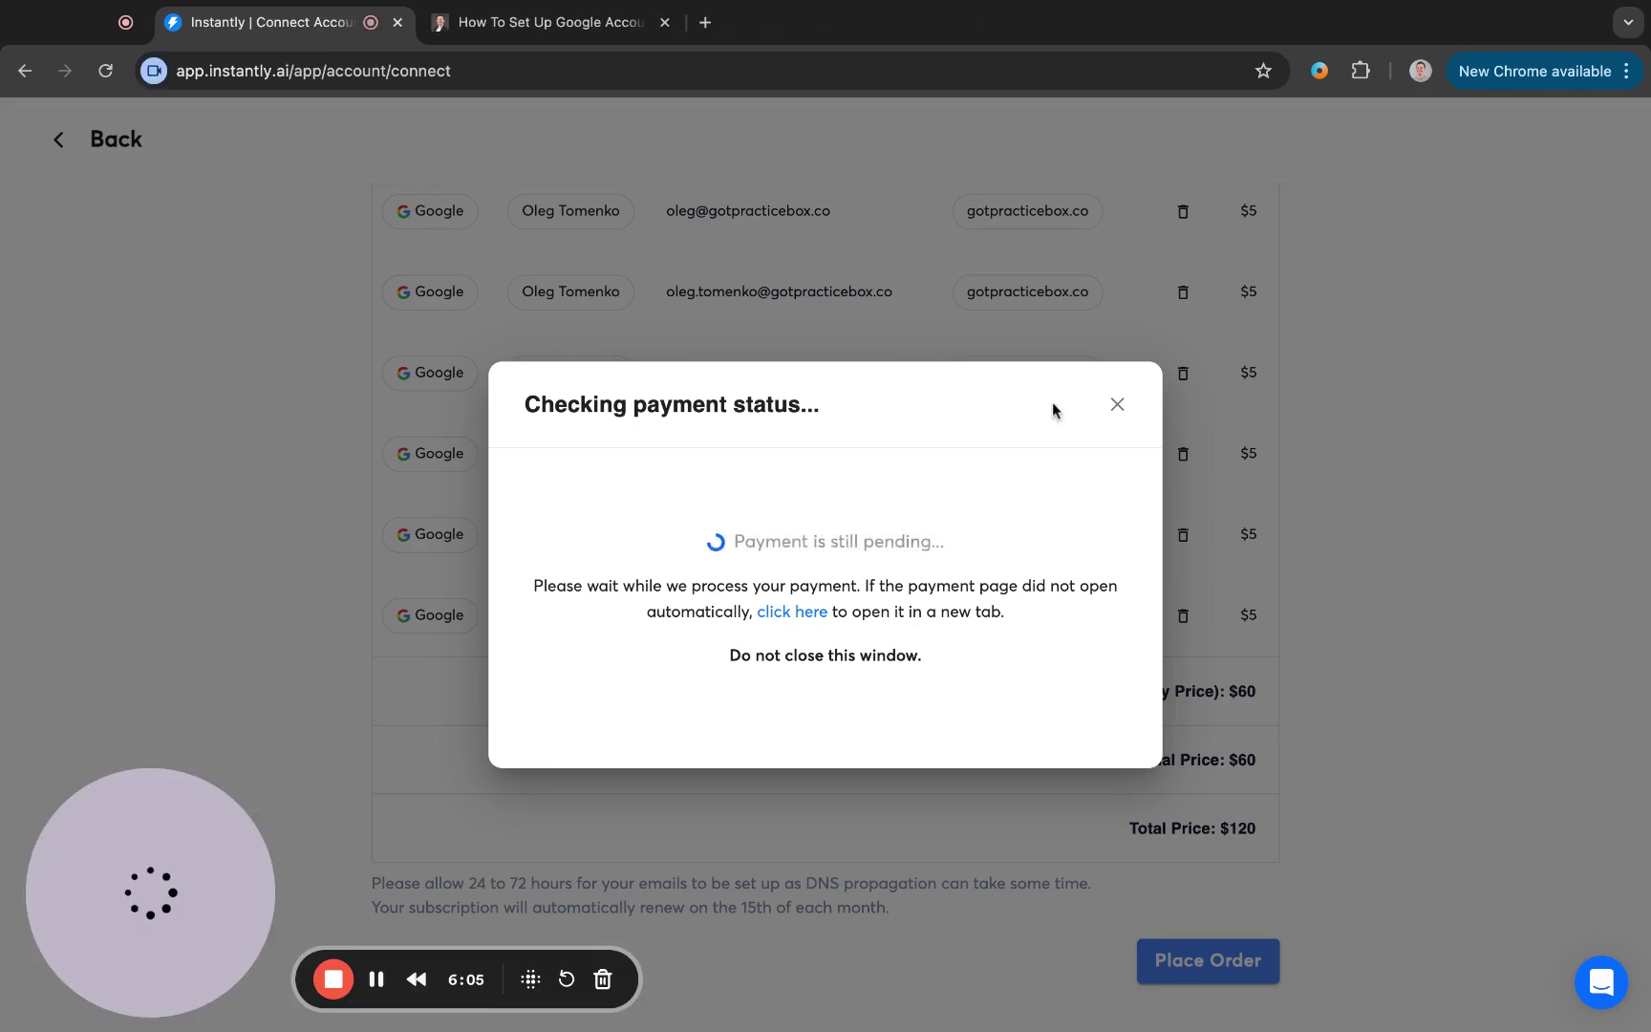
pyautogui.click(1116, 404)
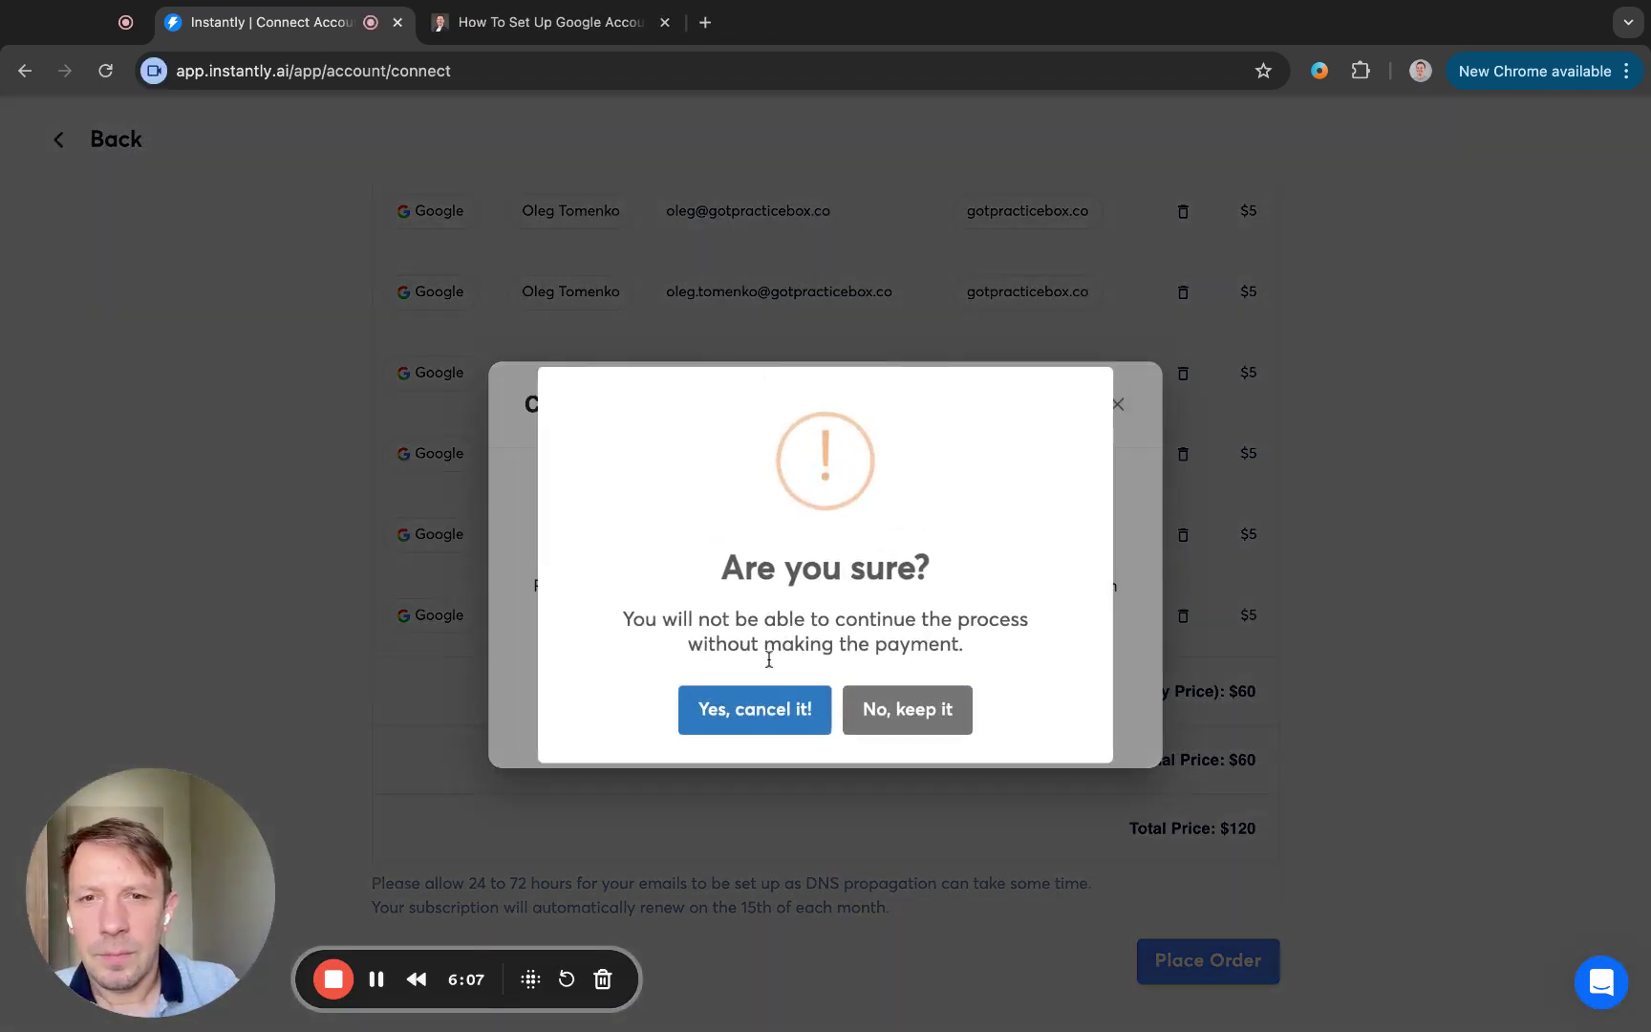
pyautogui.click(771, 720)
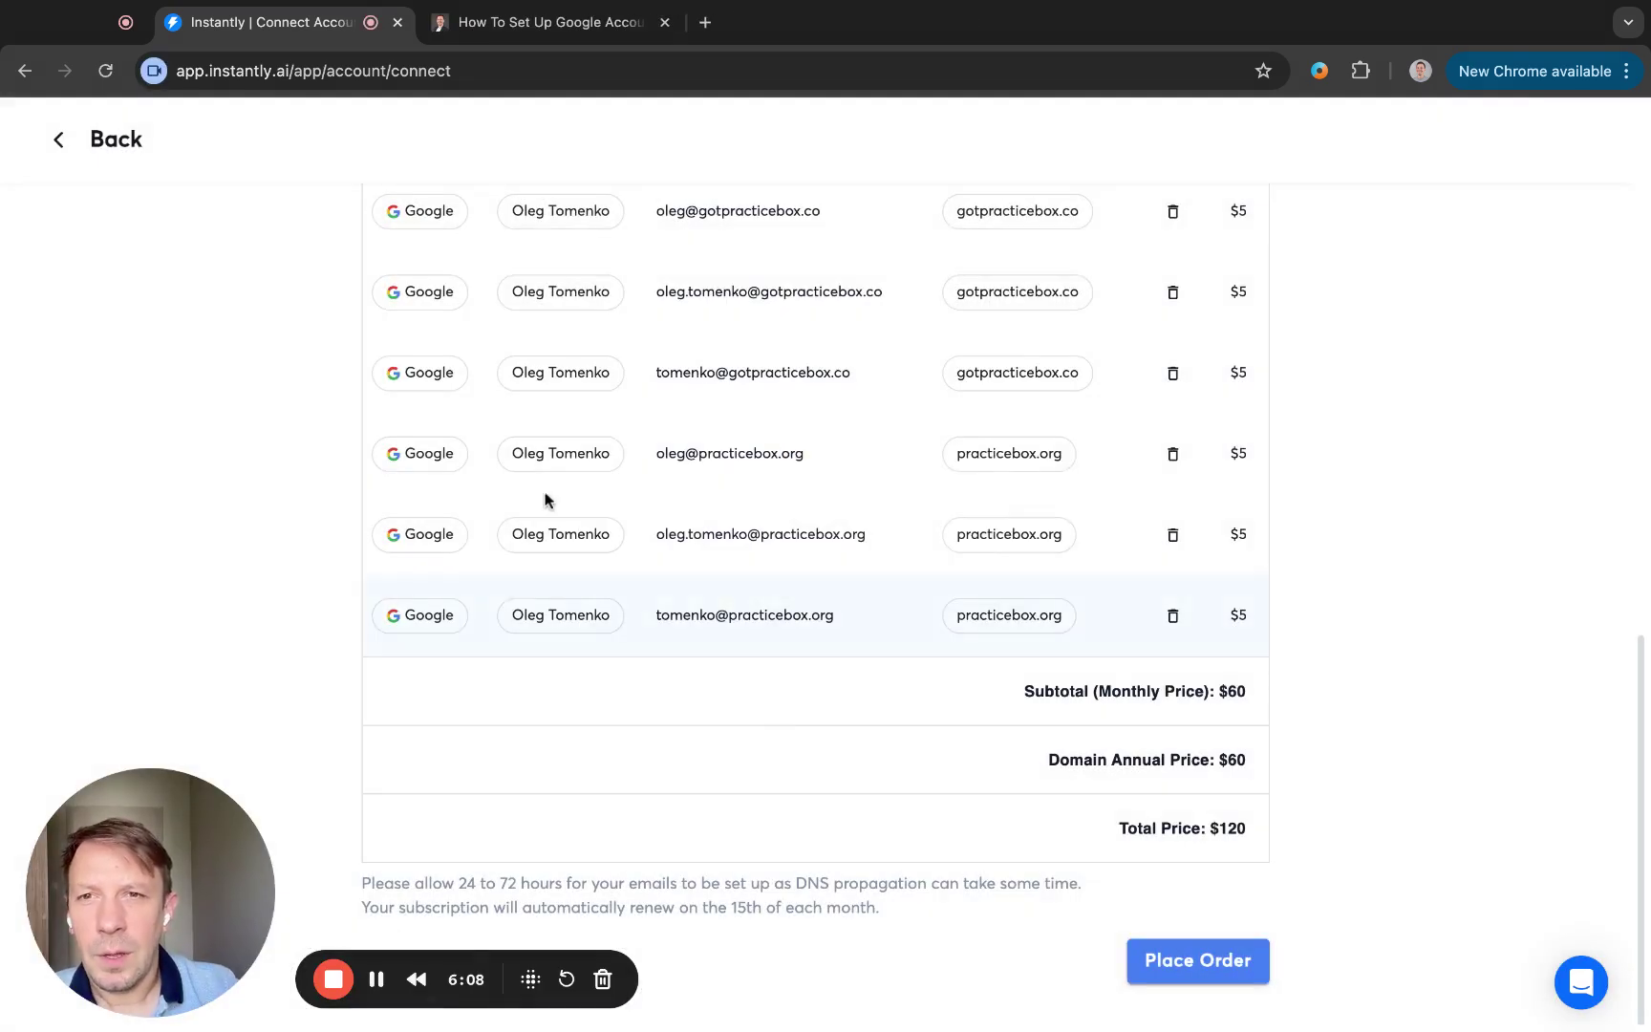
# Go back from the order page to the Email Accounts list
pyautogui.click(58, 140)
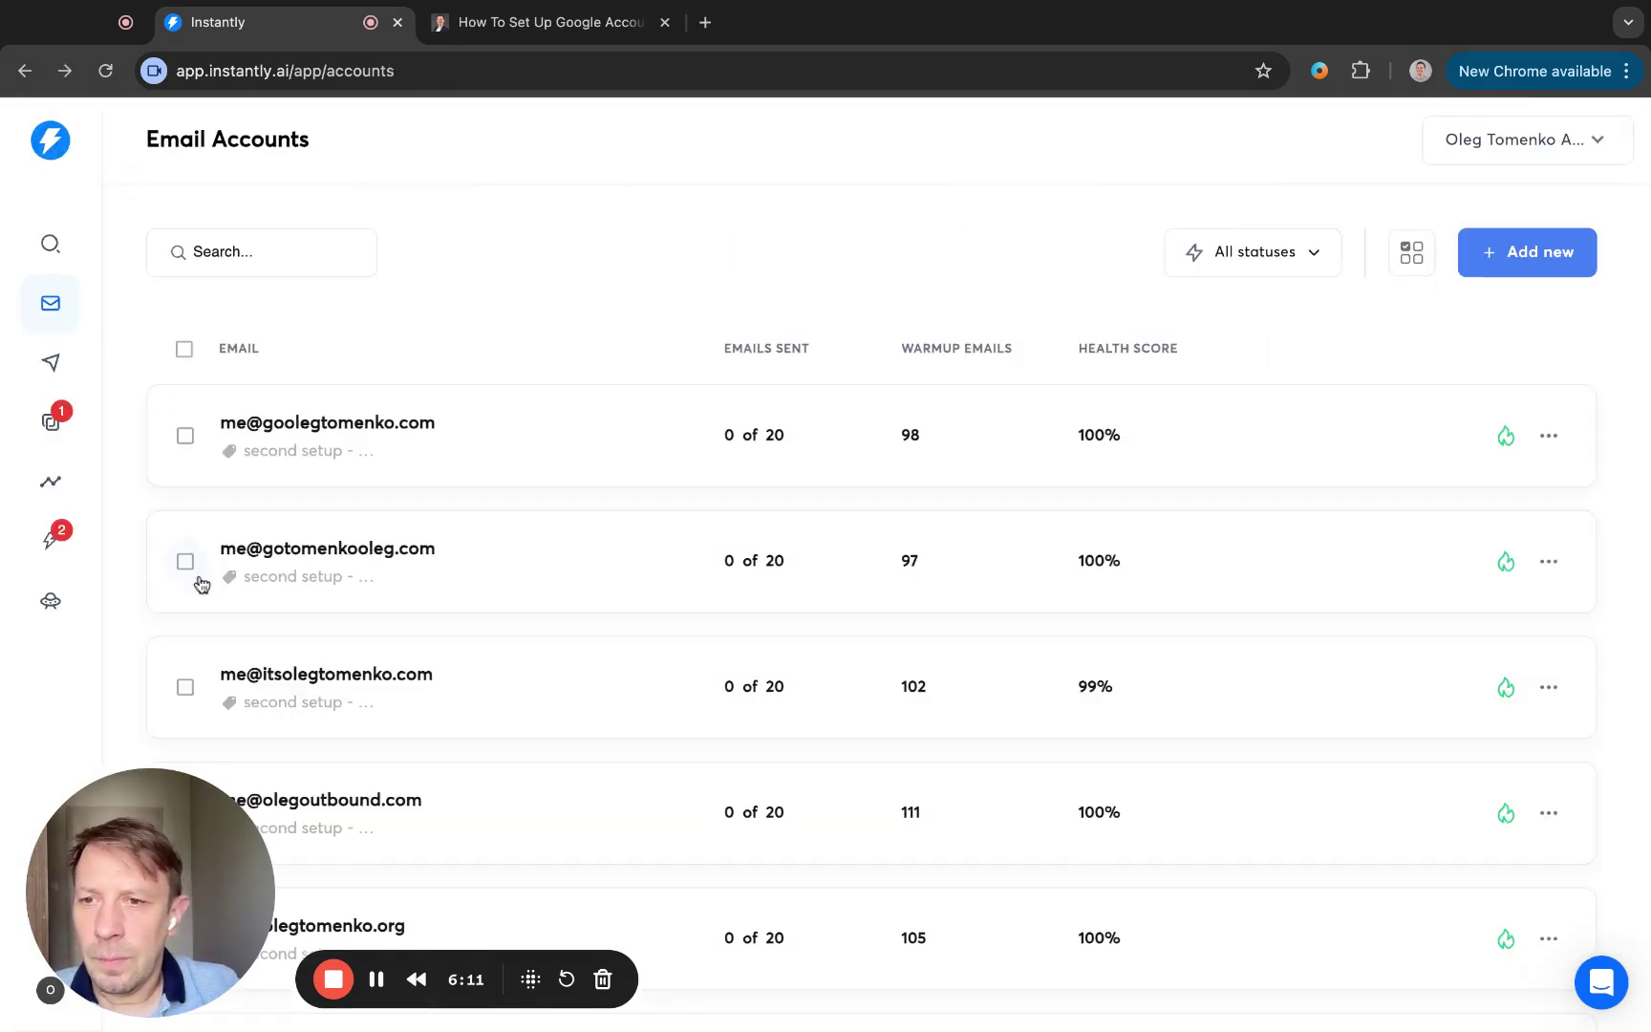
pyautogui.moveTo(111, 922); pyautogui.dragTo(167, 882)
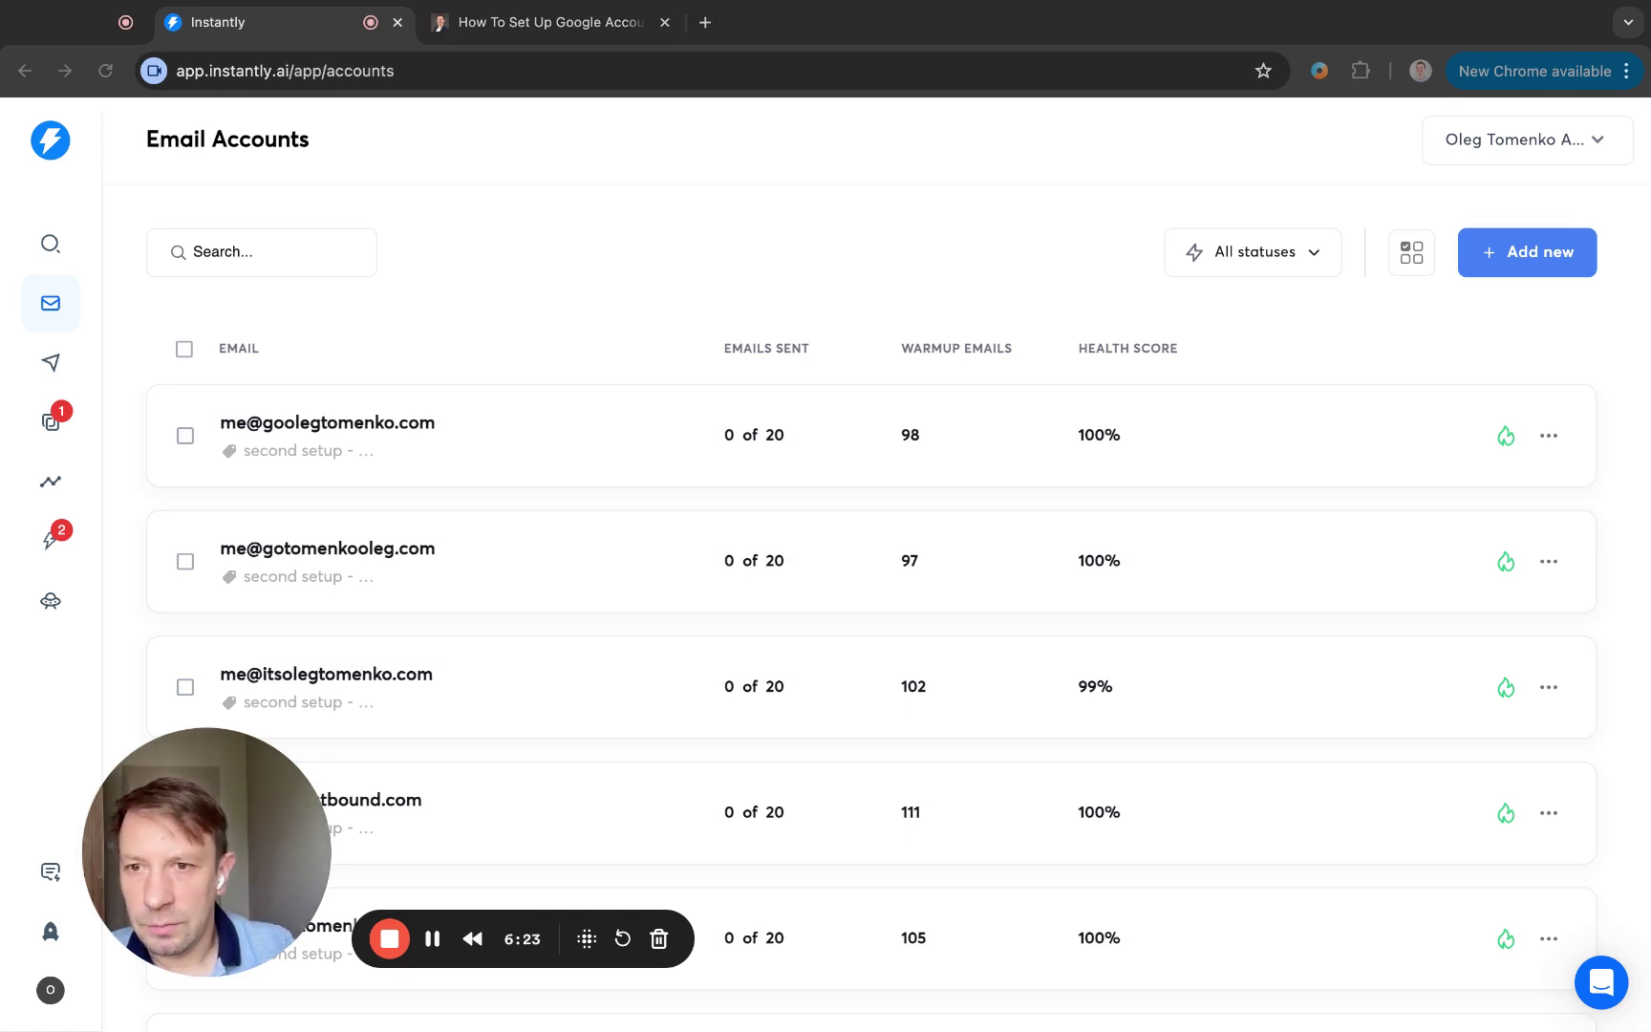
# Open Settings from the profile menu and view the Email accounts & Domains billing section
pyautogui.click(50, 989)
pyautogui.moveTo(209, 852); pyautogui.dragTo(558, 862)
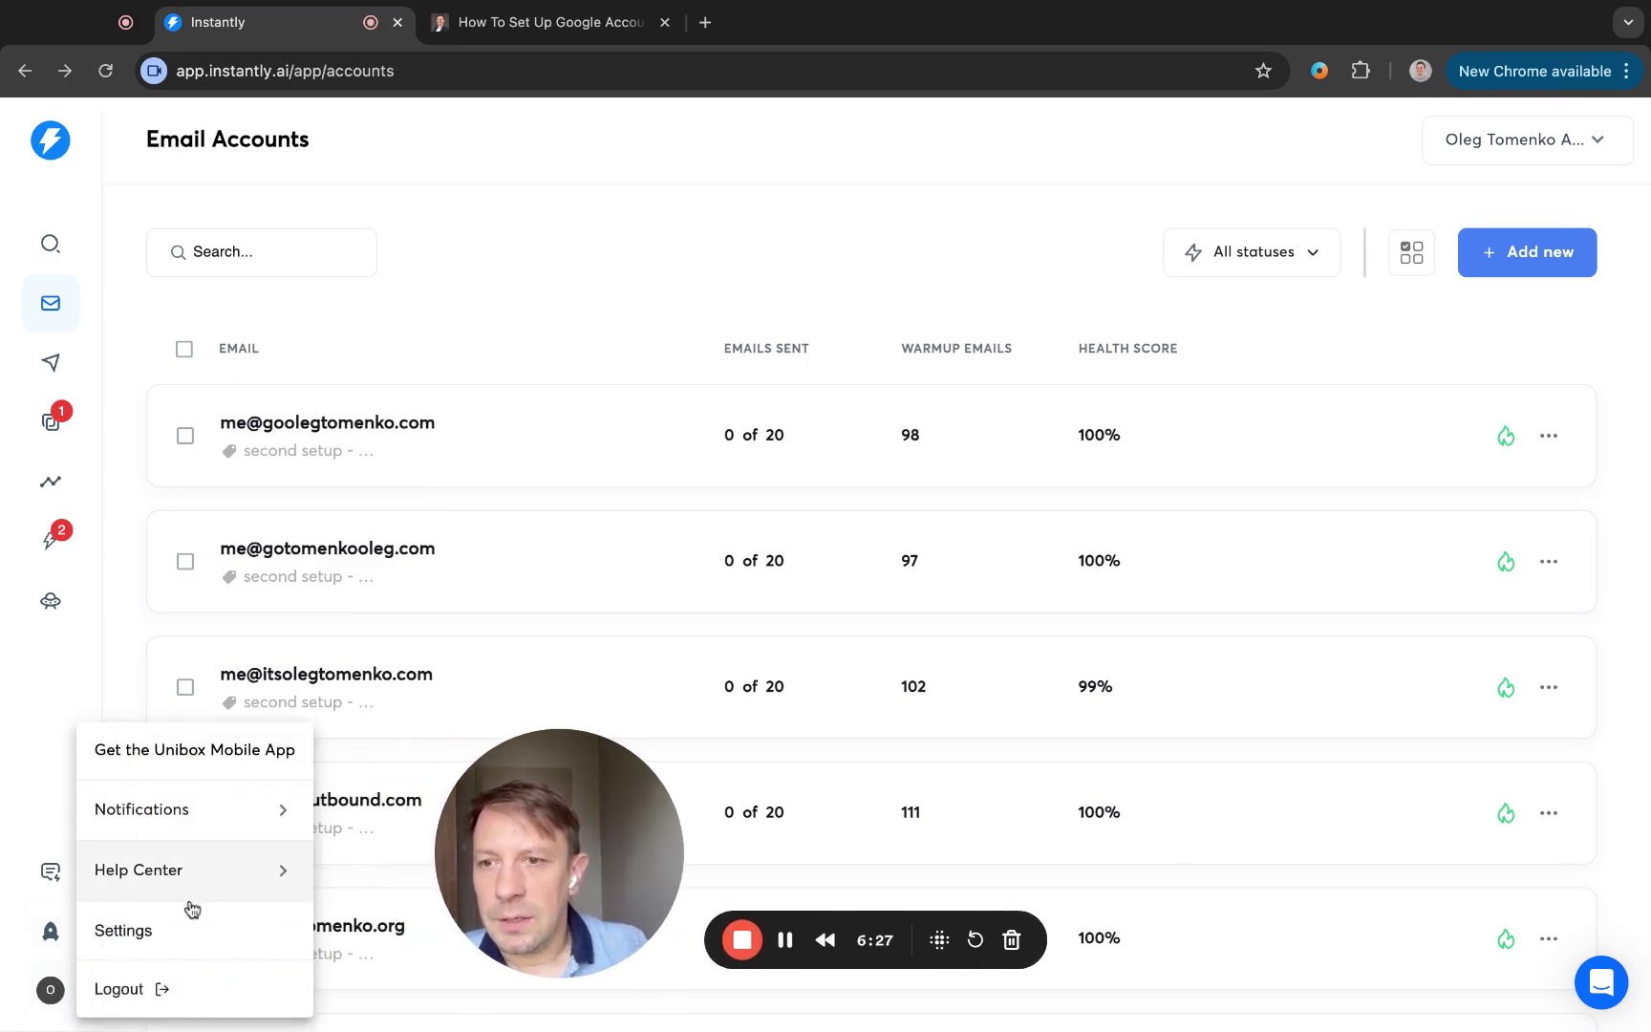
pyautogui.click(184, 930)
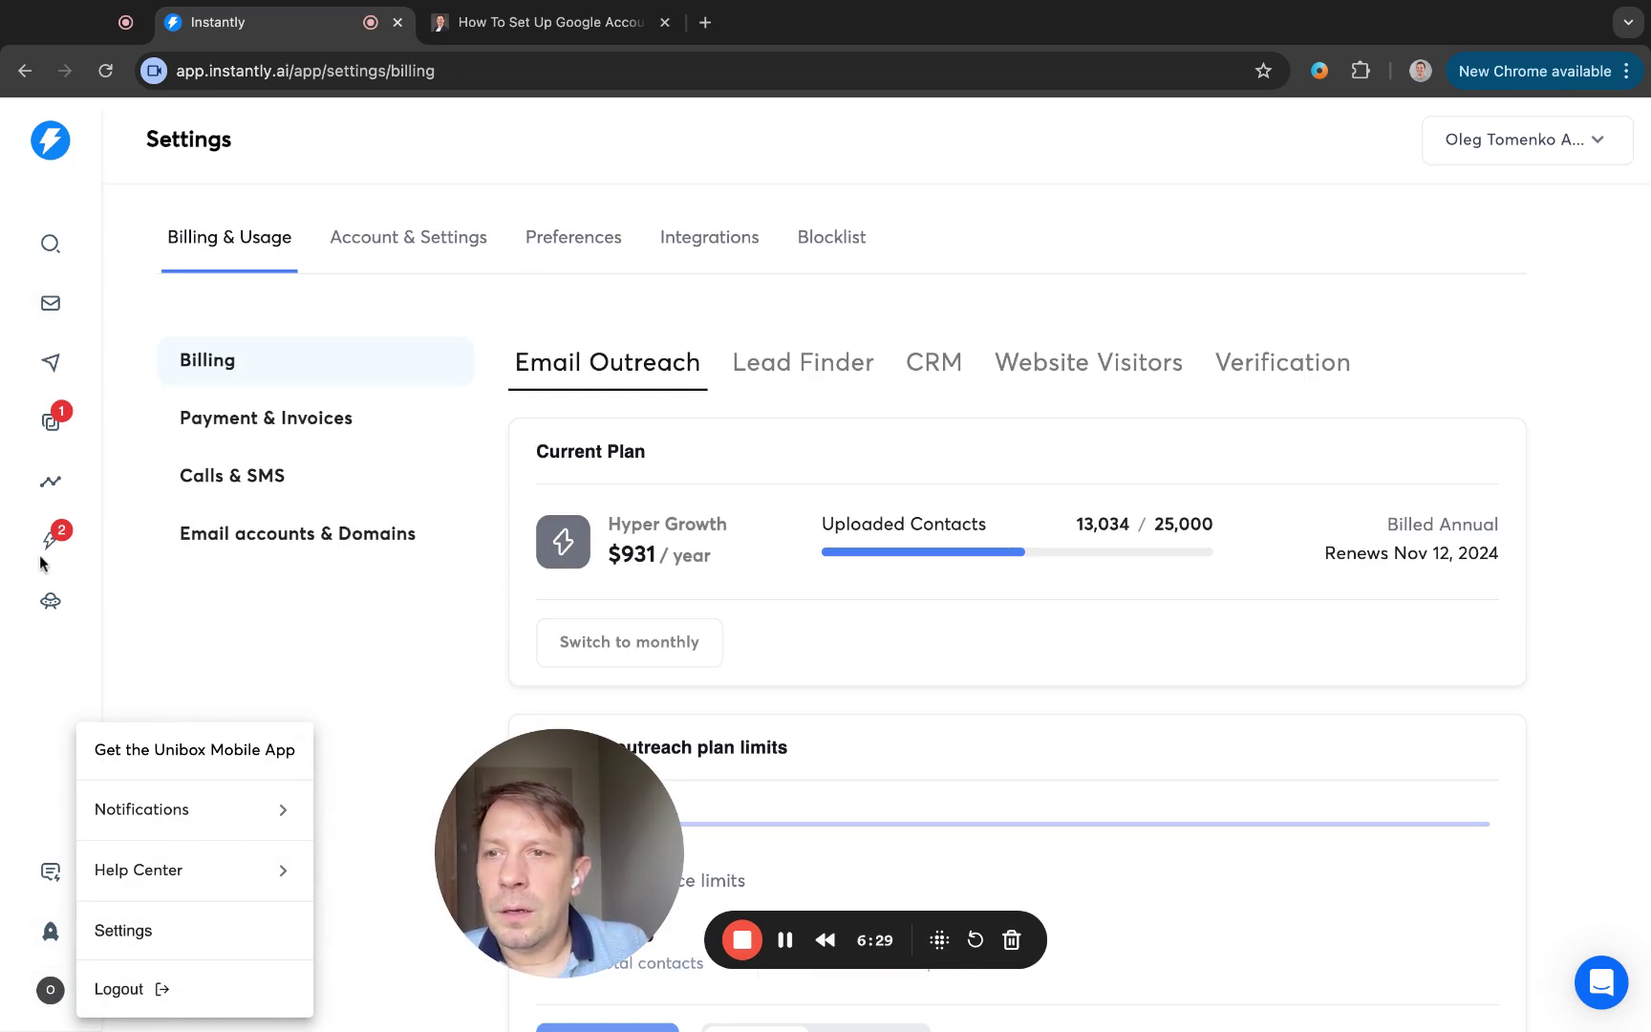
pyautogui.click(321, 536)
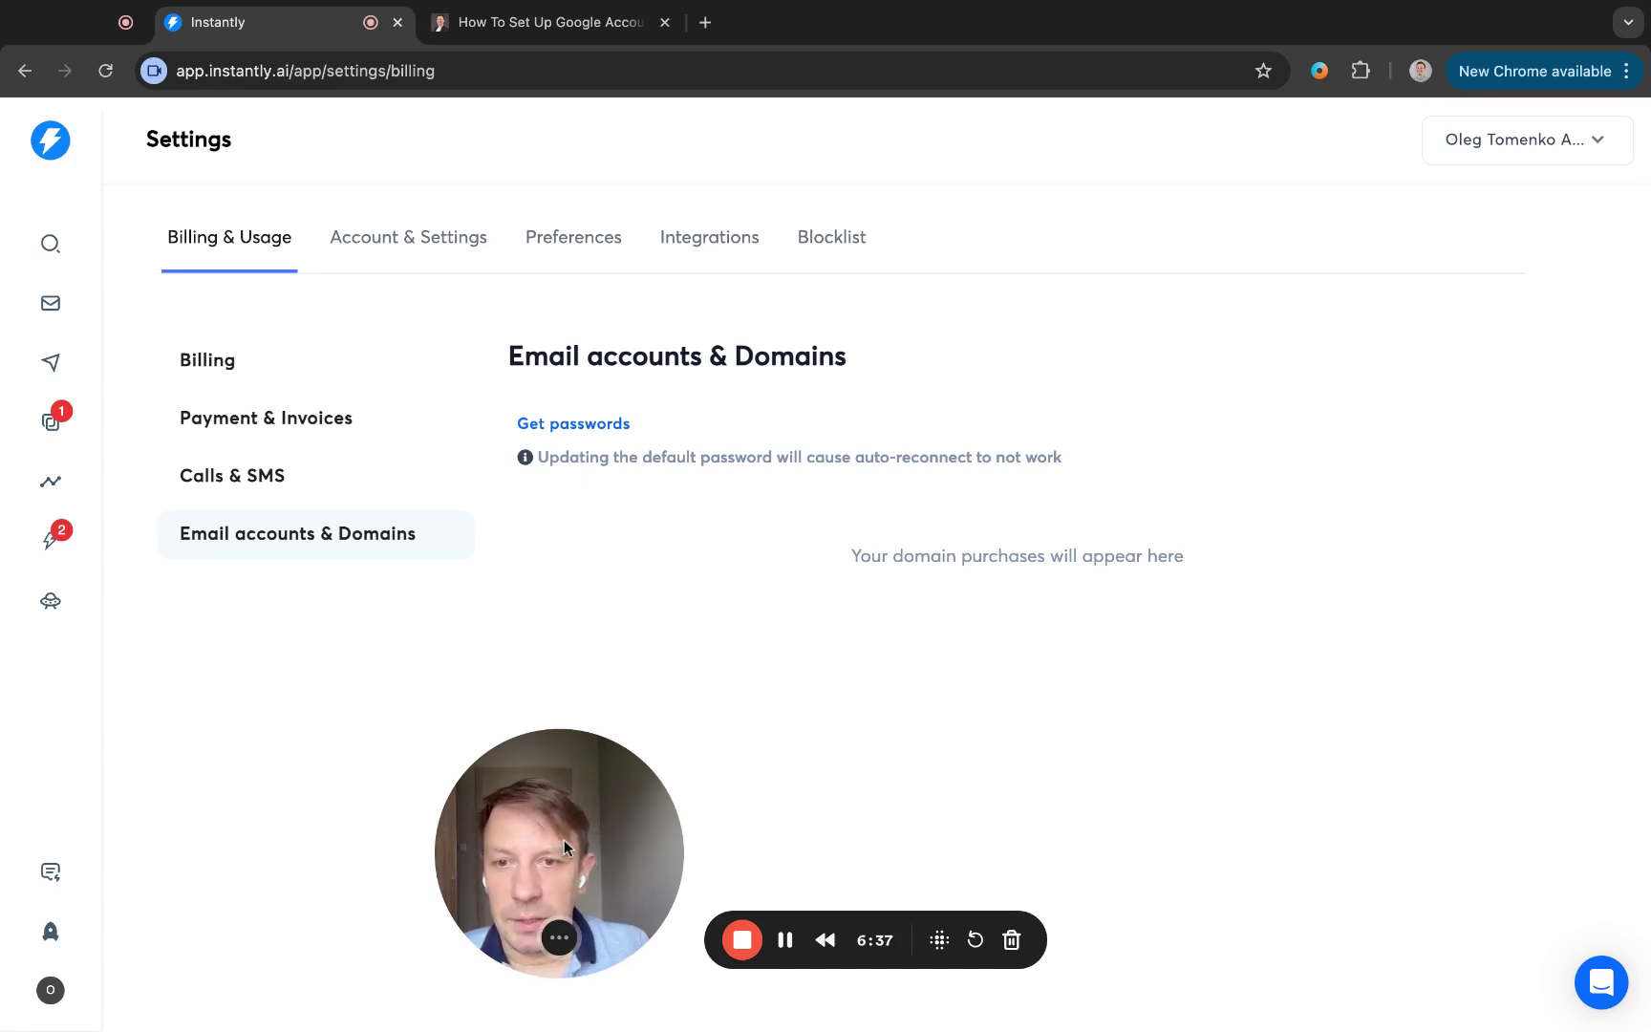
pyautogui.moveTo(565, 839); pyautogui.dragTo(367, 854)
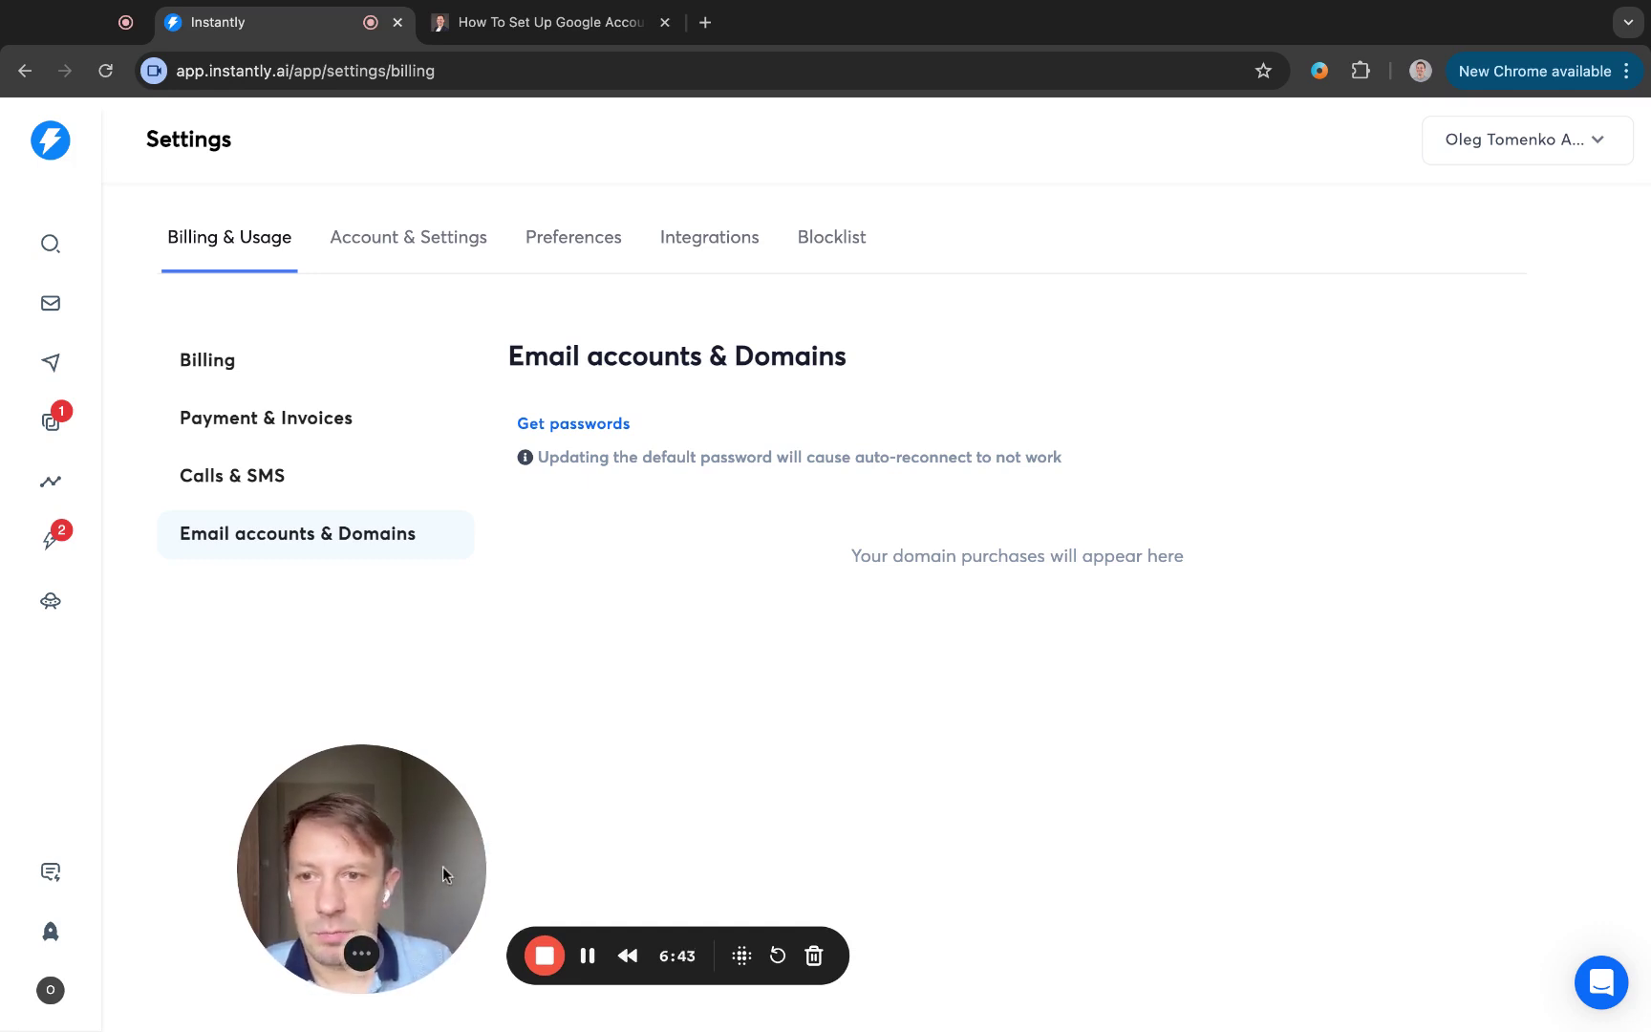
pyautogui.moveTo(414, 869); pyautogui.dragTo(361, 877)
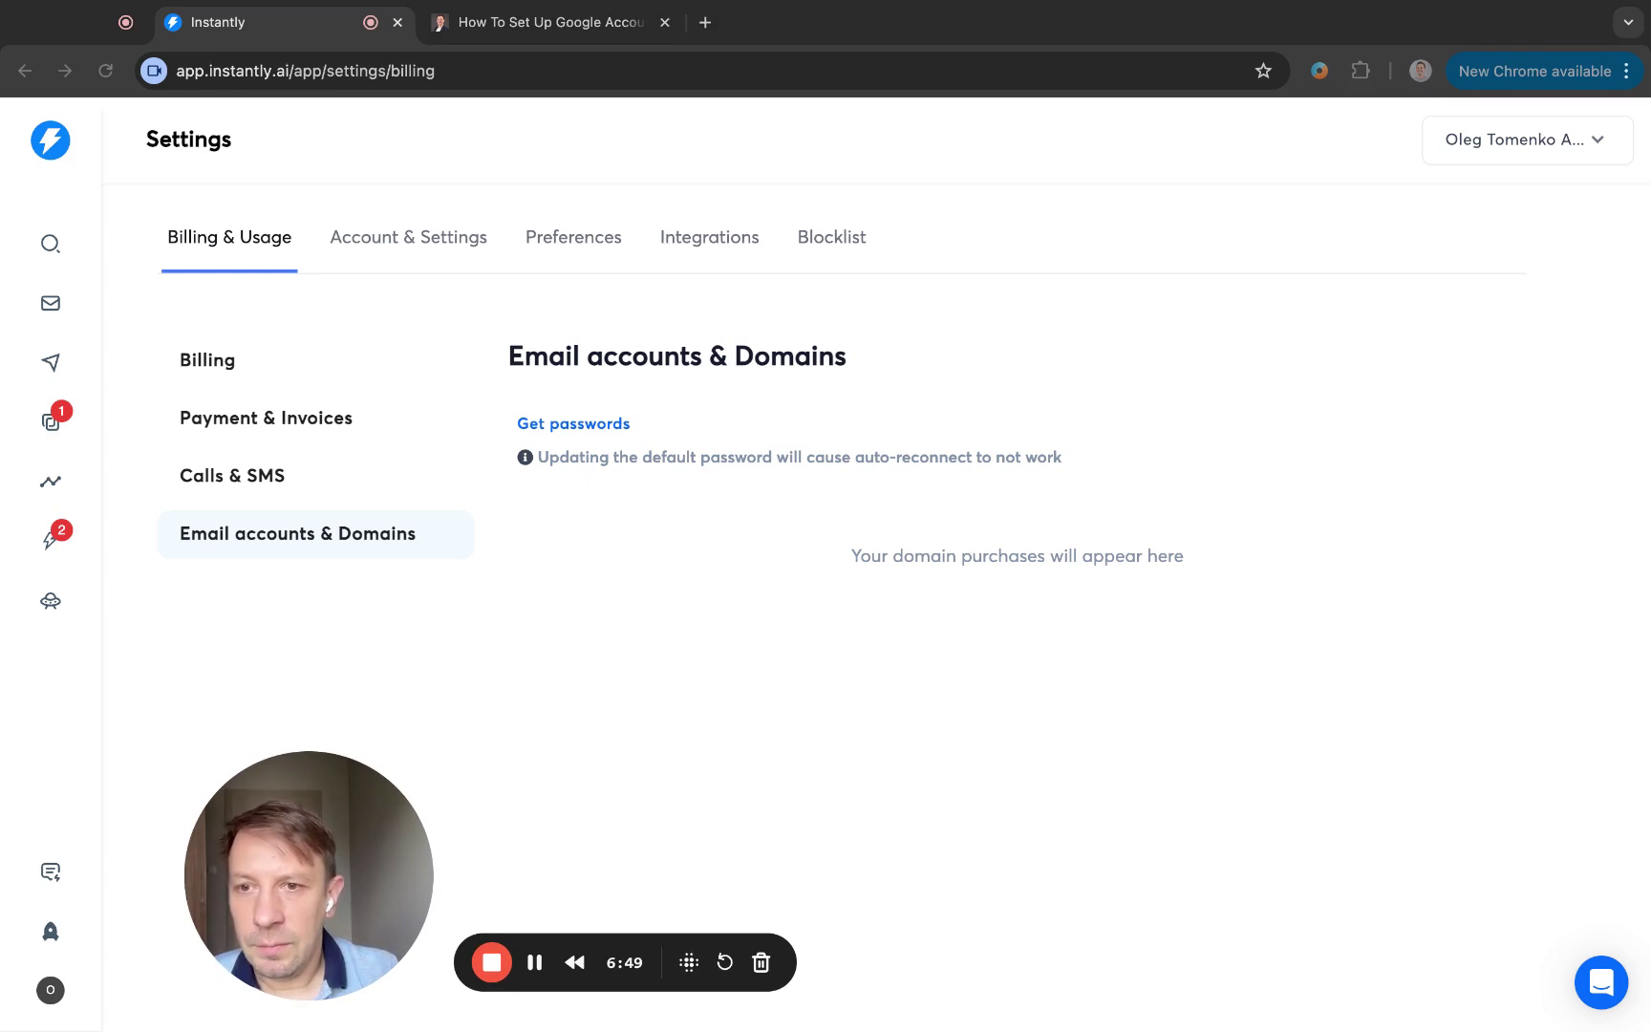
pyautogui.click(715, 725)
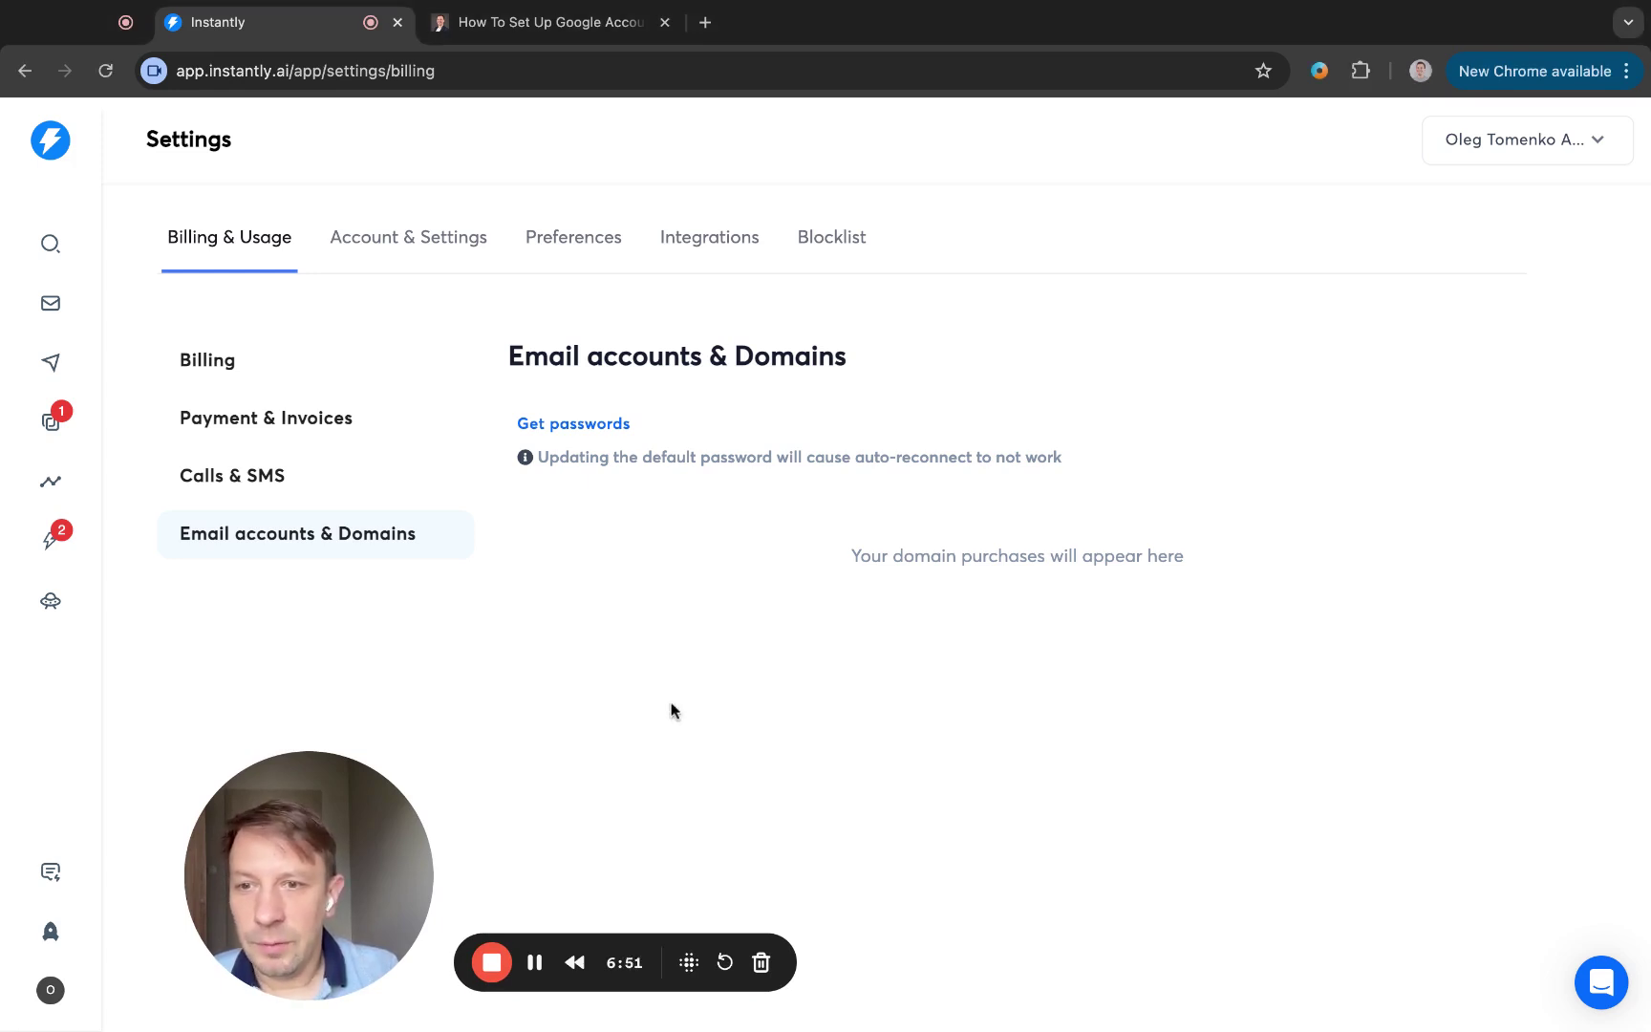